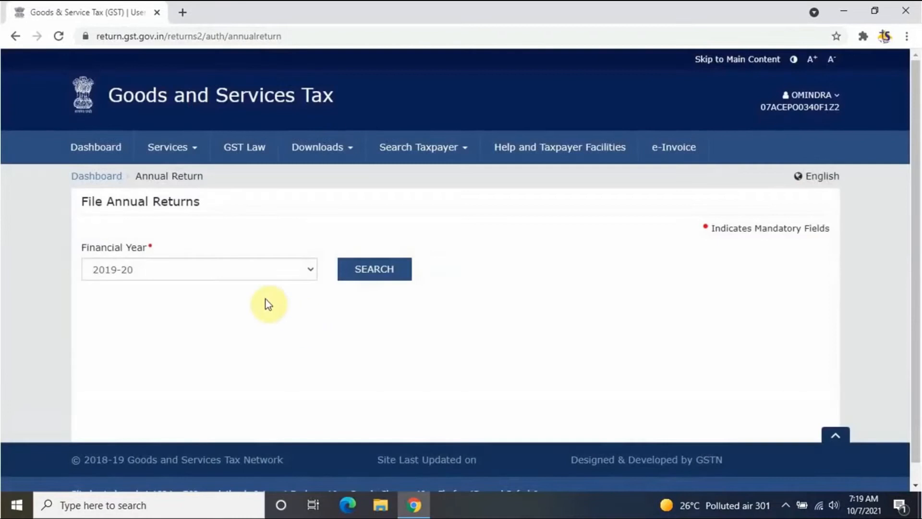
Step: Search annual returns for FY 2020-21 and review the GSTR-9 and GSTR-9C tiles
left_click(255, 270)
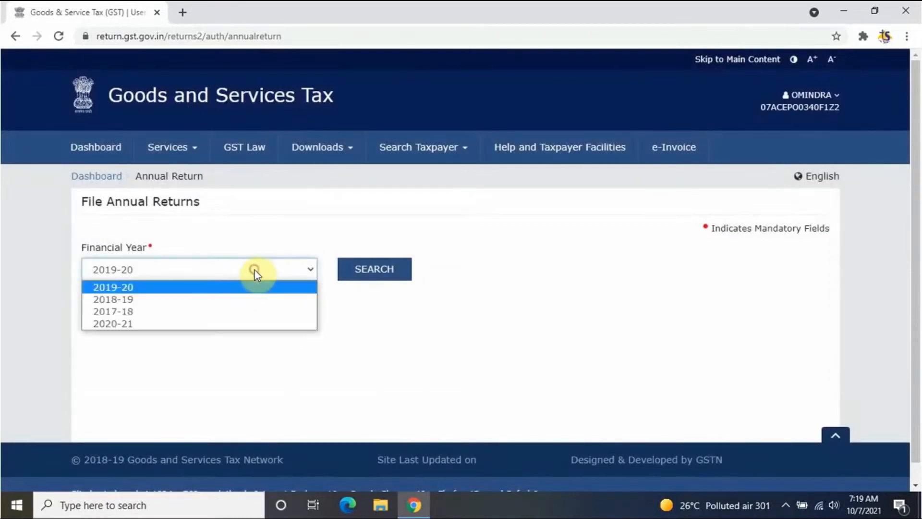
left_click(148, 323)
left_click(392, 267)
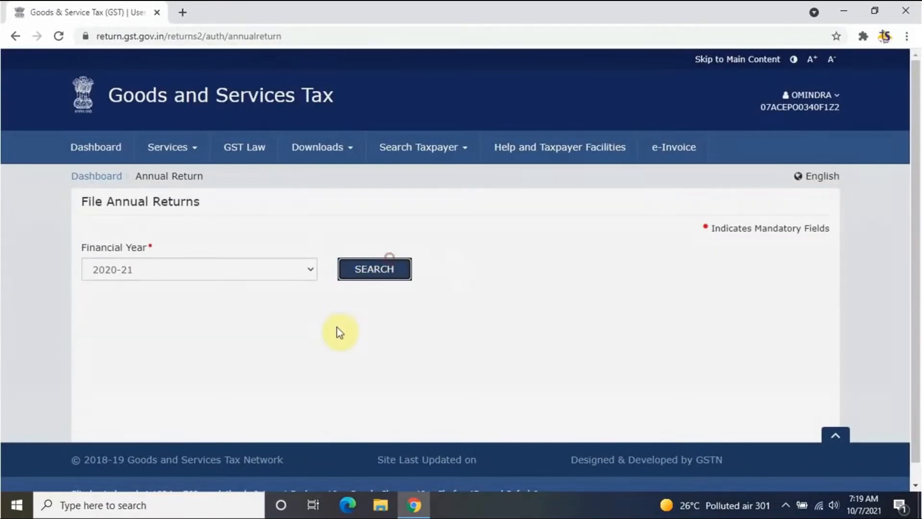
scroll(344, 335, "down", 10)
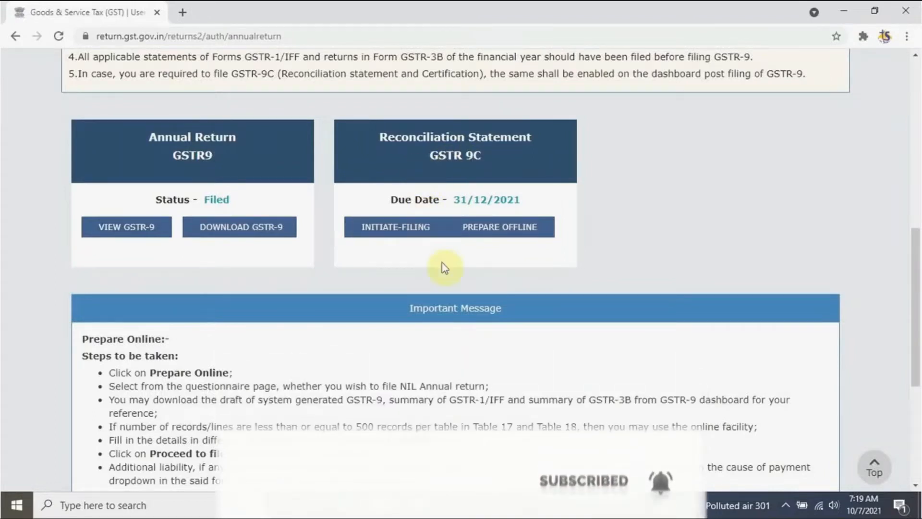
scroll(445, 263, "up", 3)
scroll(444, 267, "up", 6)
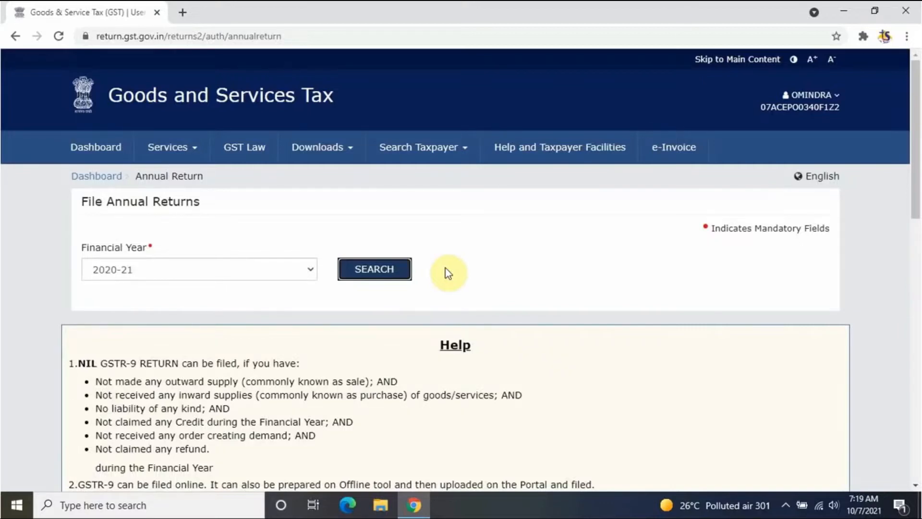
scroll(446, 268, "down", 9)
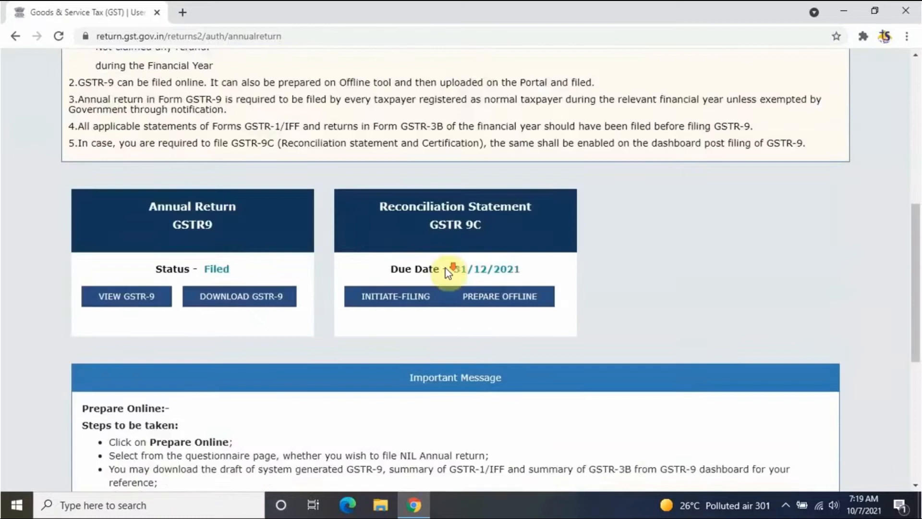
scroll(446, 267, "up", 3)
scroll(454, 263, "up", 6)
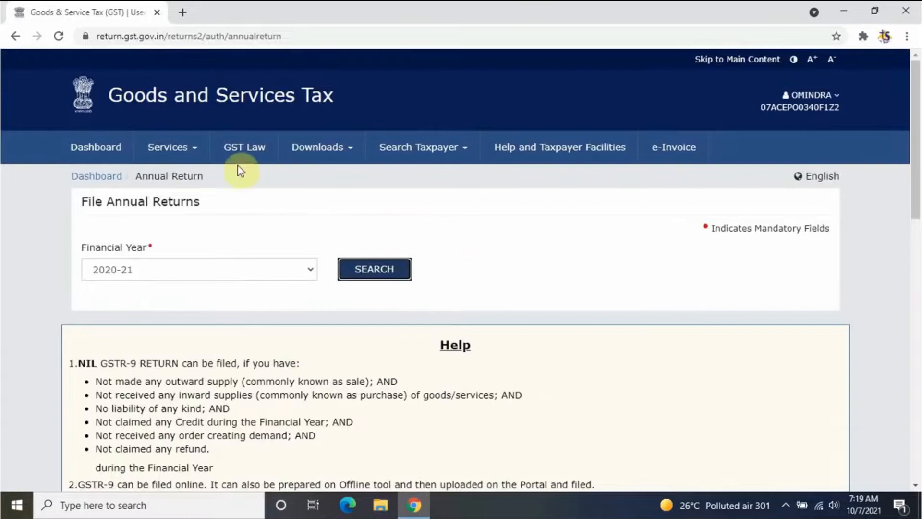
Step: Download the GSTR-9C Offline Tool from Downloads > Offline Tools and open its extracted folder
left_click(197, 147)
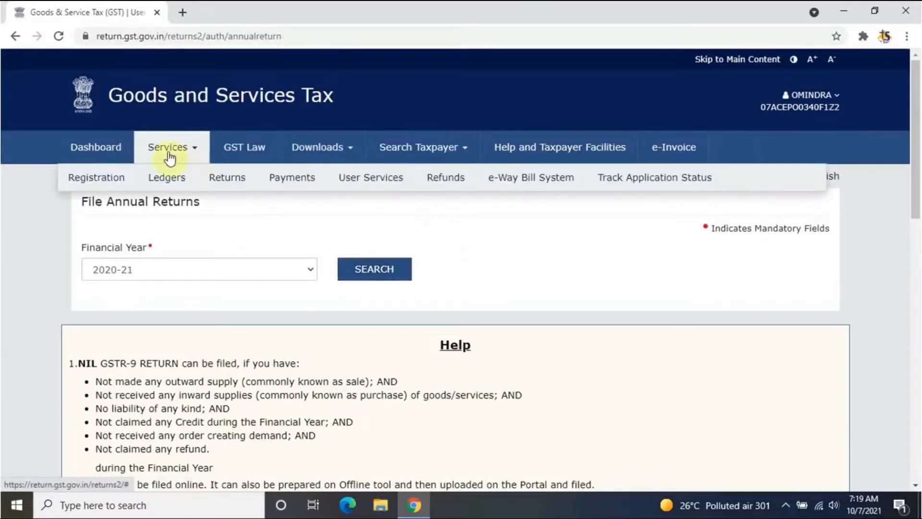
left_click(341, 150)
mouse_move(129, 175)
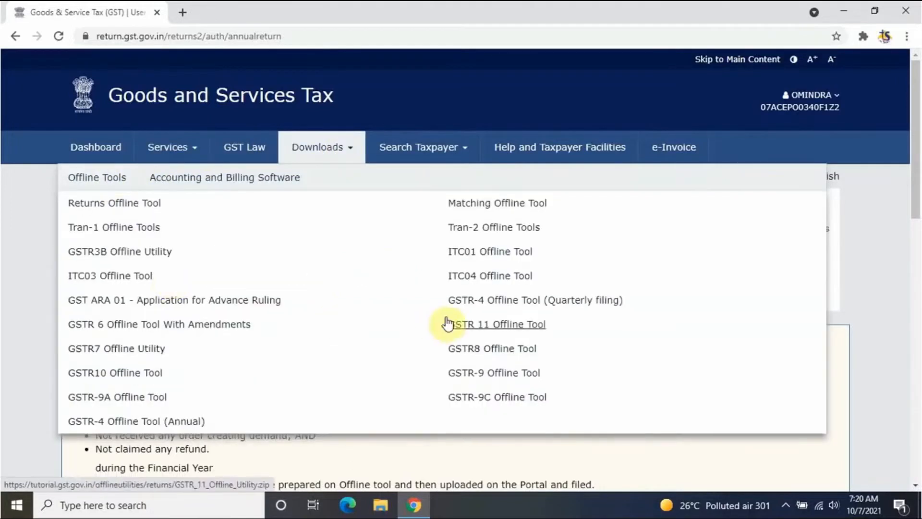
left_click(507, 399)
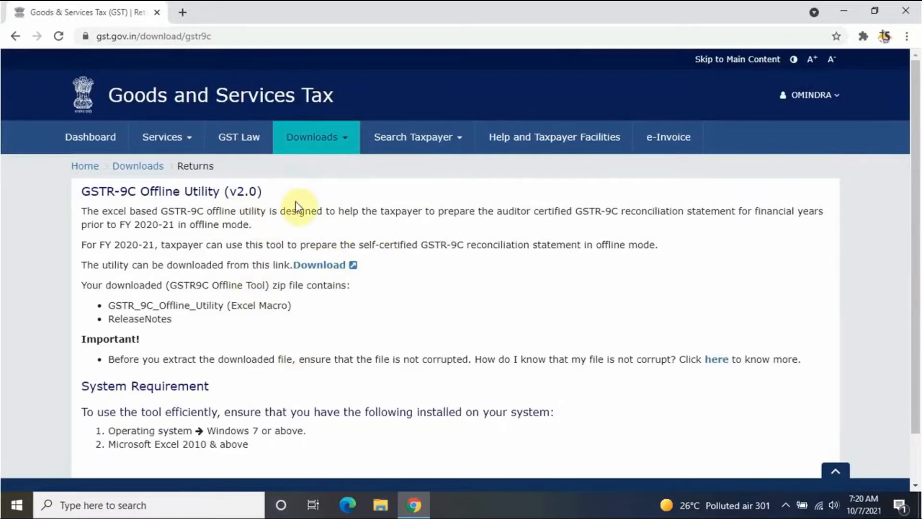
left_click(343, 267)
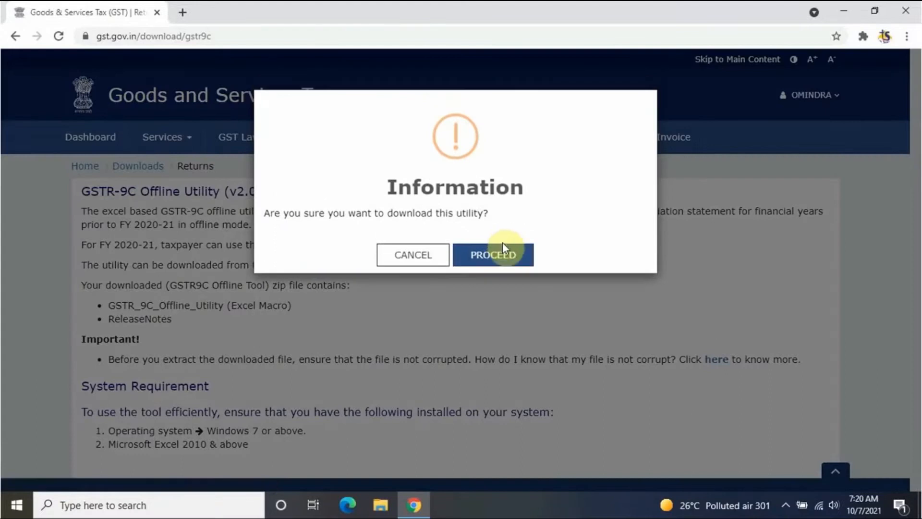
left_click(506, 275)
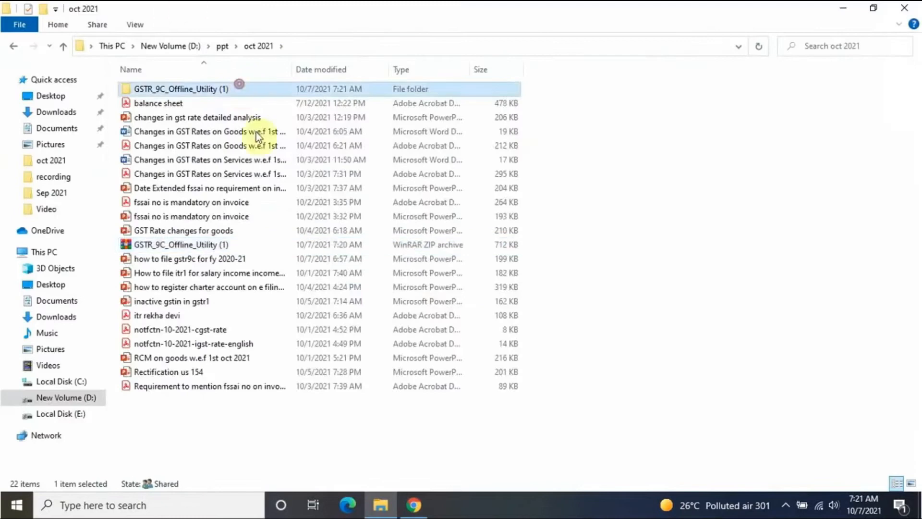
double_click(237, 85)
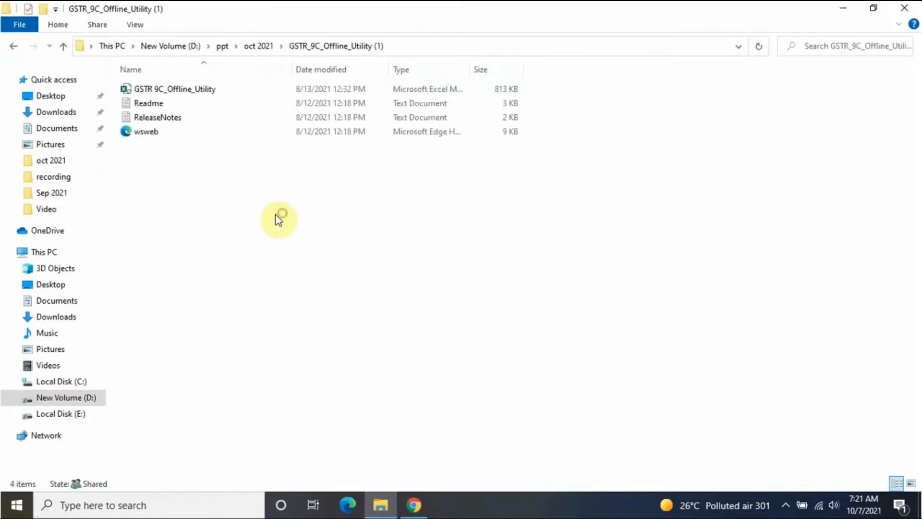
Step: Launch GSTR 9C_Offline_Utility with macros enabled, then return to the GST download page
double_click(201, 88)
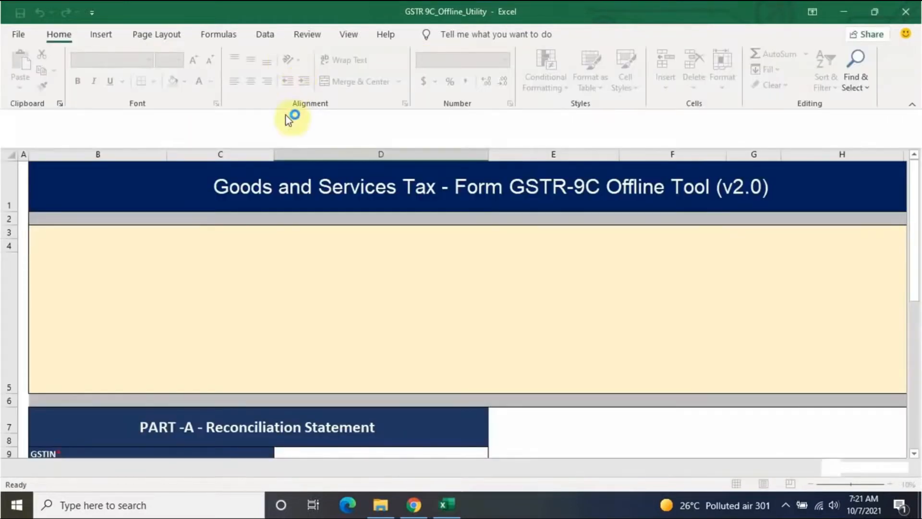
left_click(276, 120)
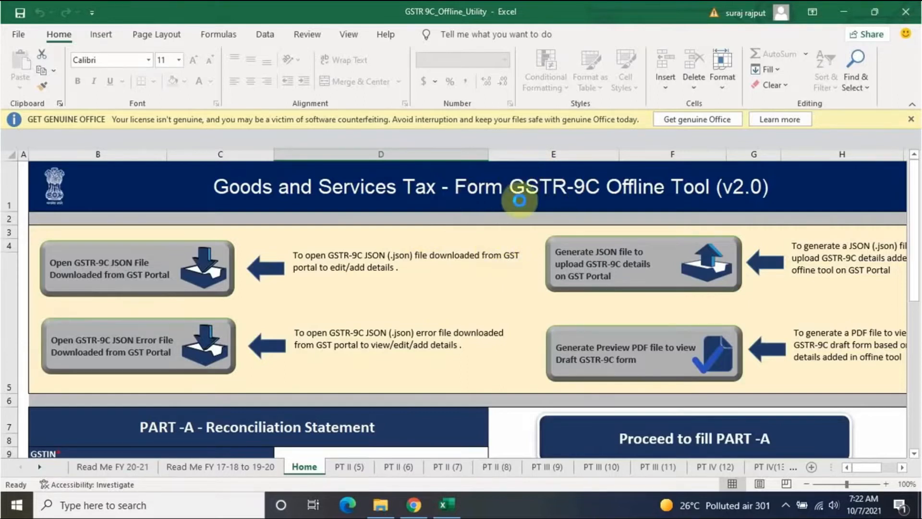
left_click(414, 504)
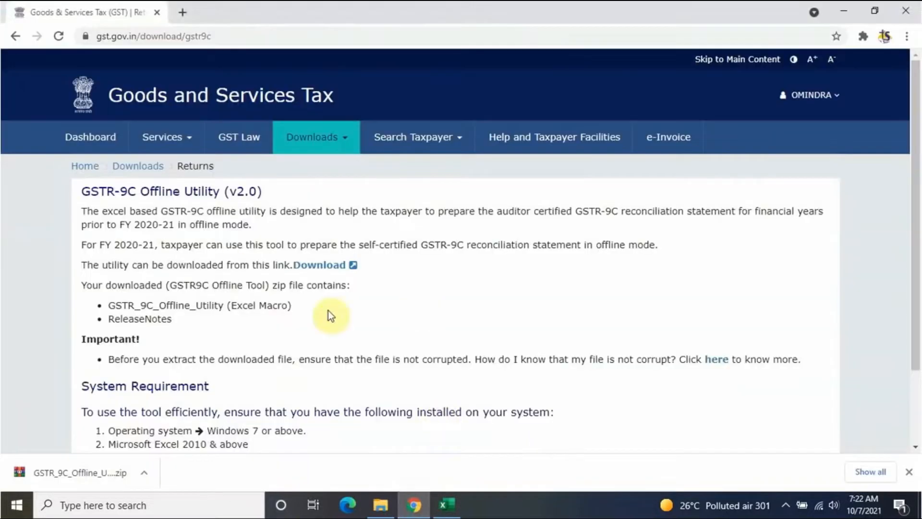
Step: Go to Services > Returns > Annual Return on the dashboard and search FY 2020-21
left_click(86, 166)
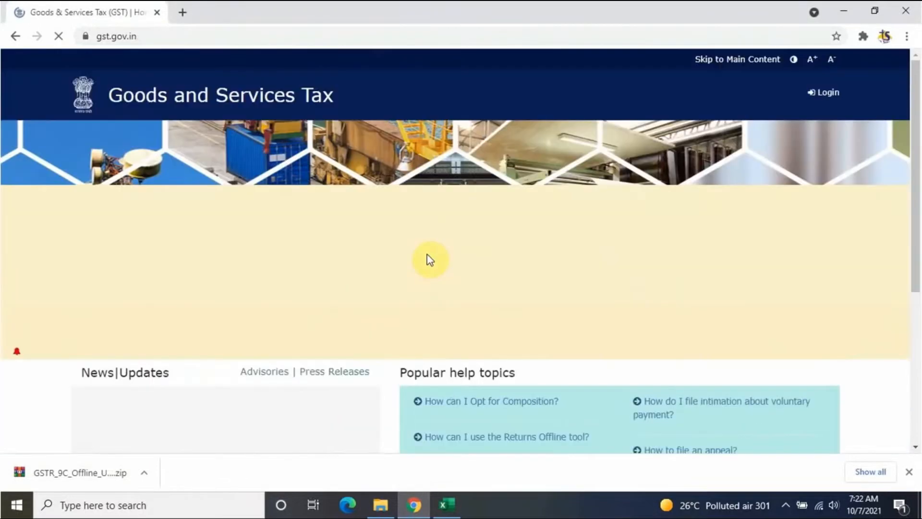
left_click(103, 138)
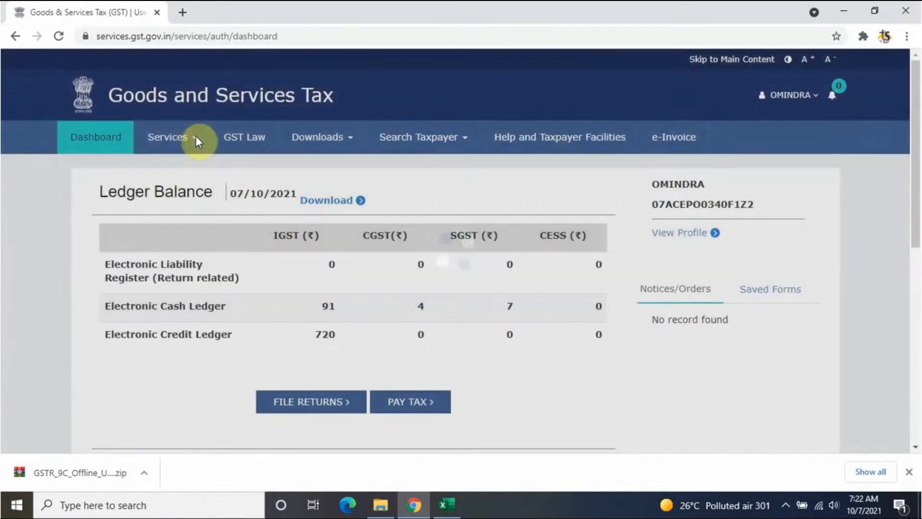
mouse_move(195, 138)
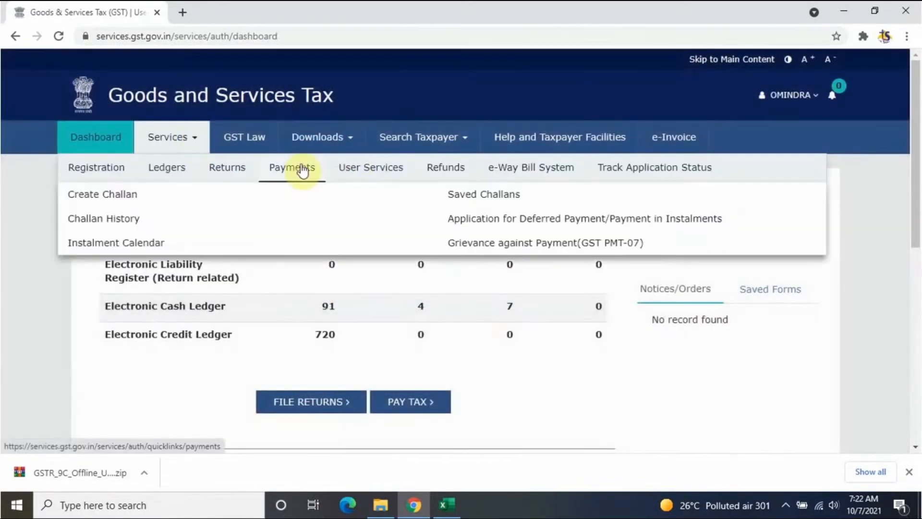
mouse_move(230, 172)
left_click(478, 244)
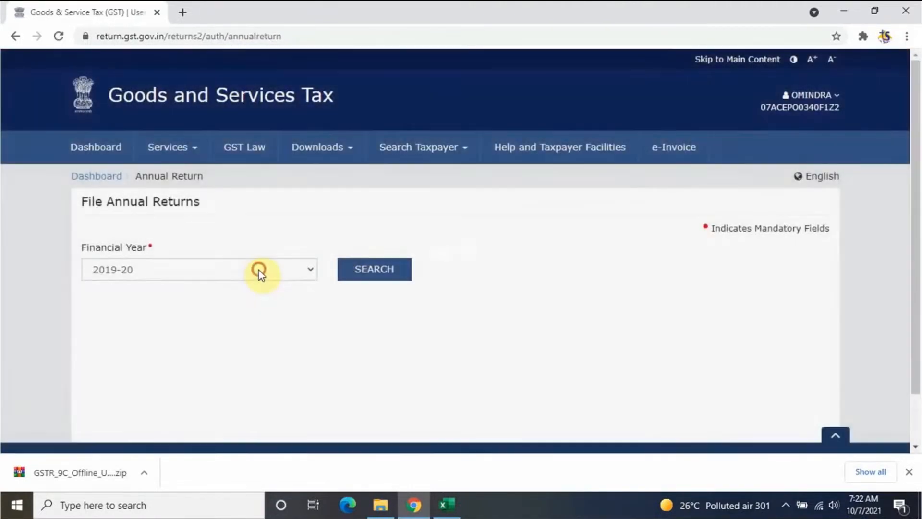
left_click(259, 270)
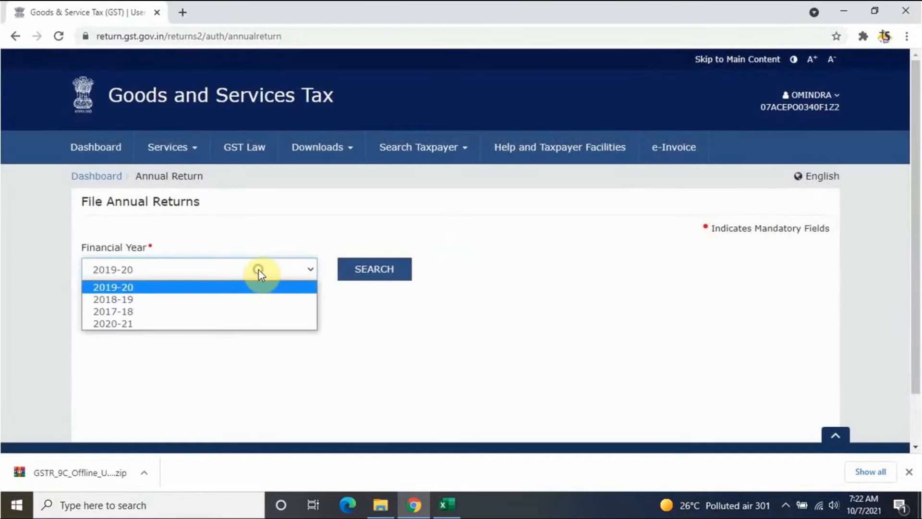
left_click(211, 323)
left_click(375, 269)
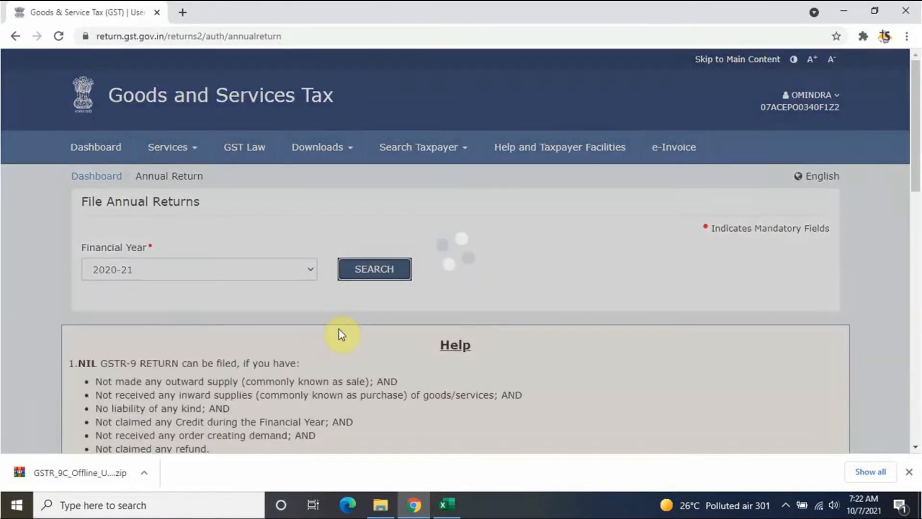
scroll(358, 355, "down", 10)
scroll(396, 354, "up", 6)
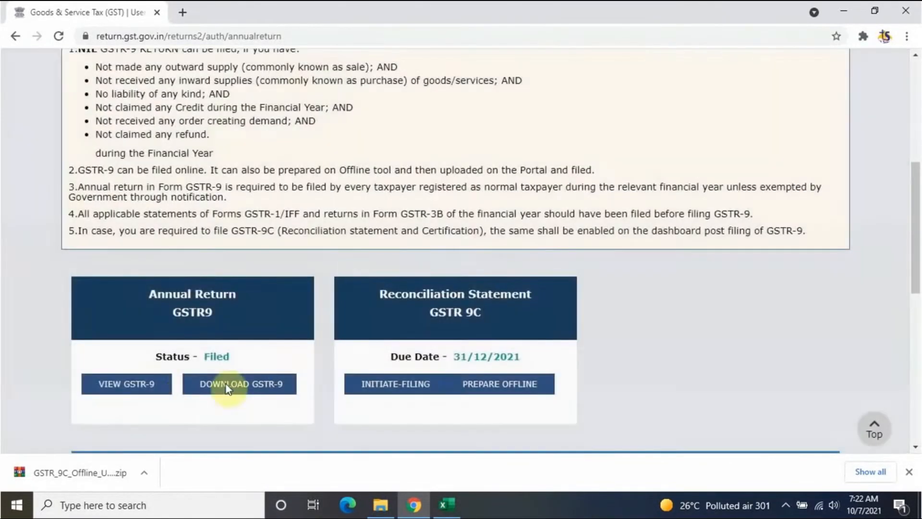
Step: View the filed GSTR-9, then download and open the GSTR-9 details PDF
left_click(132, 389)
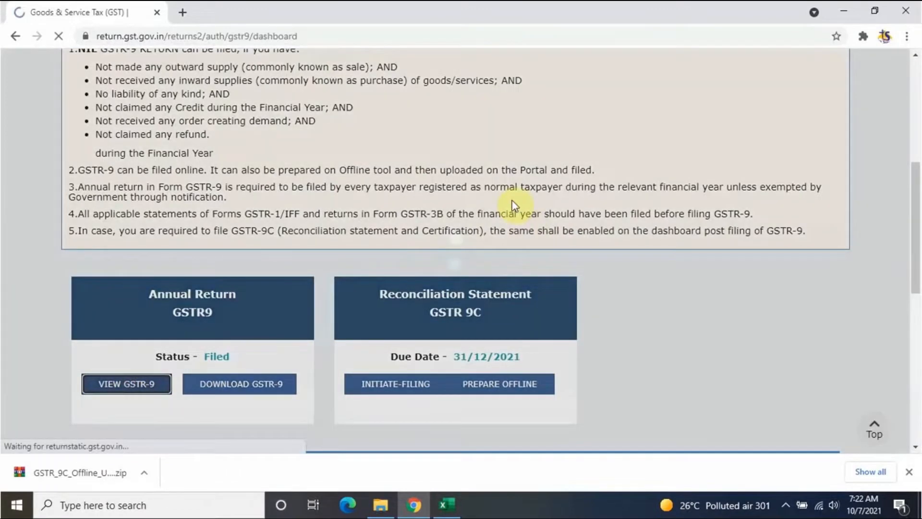
scroll(586, 264, "down", 8)
scroll(589, 267, "down", 10)
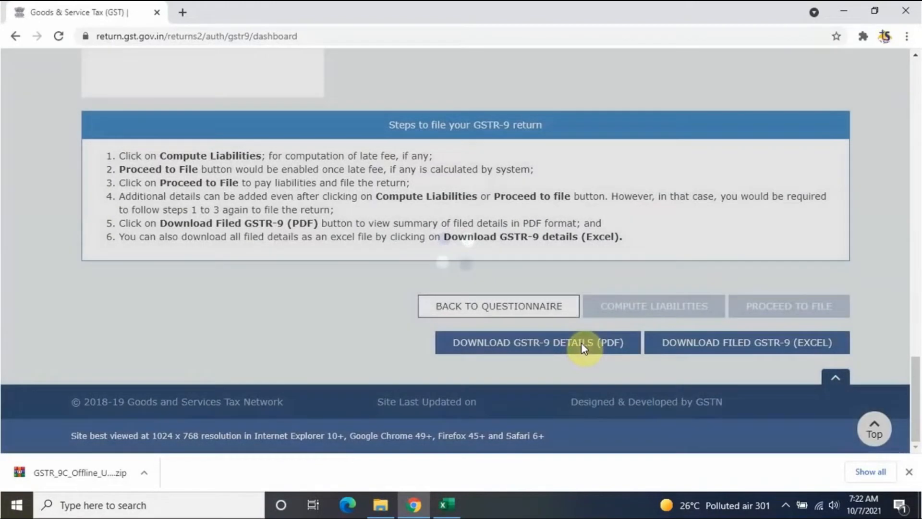
left_click(581, 344)
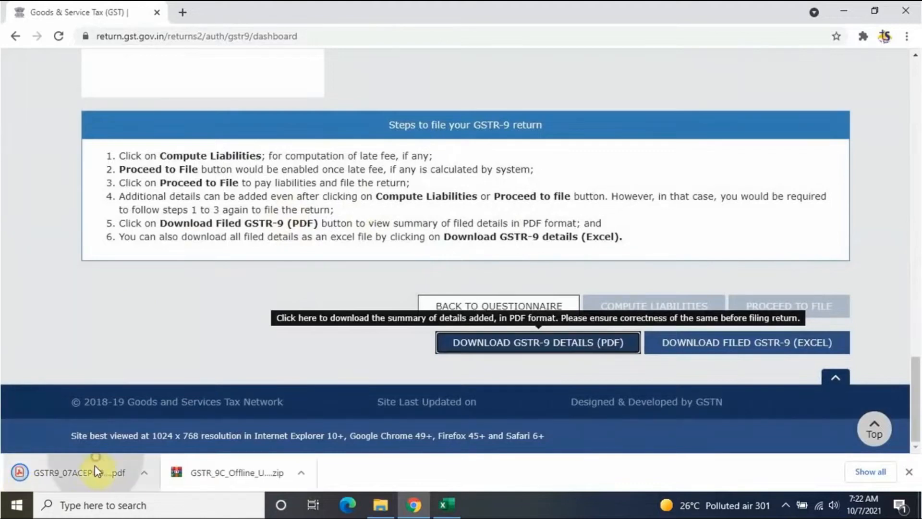
left_click(89, 474)
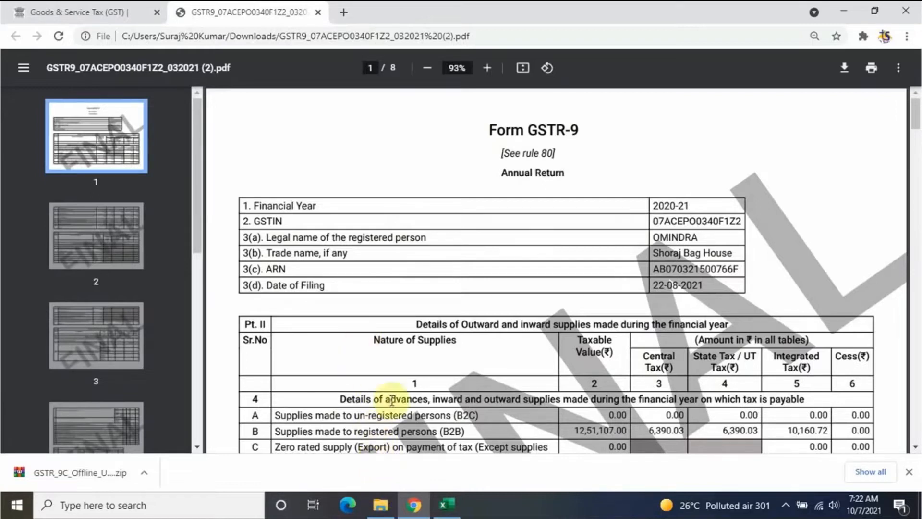
Step: Look over the balance sheet PDF, then return to the GSTR-9 PDF
left_click(387, 515)
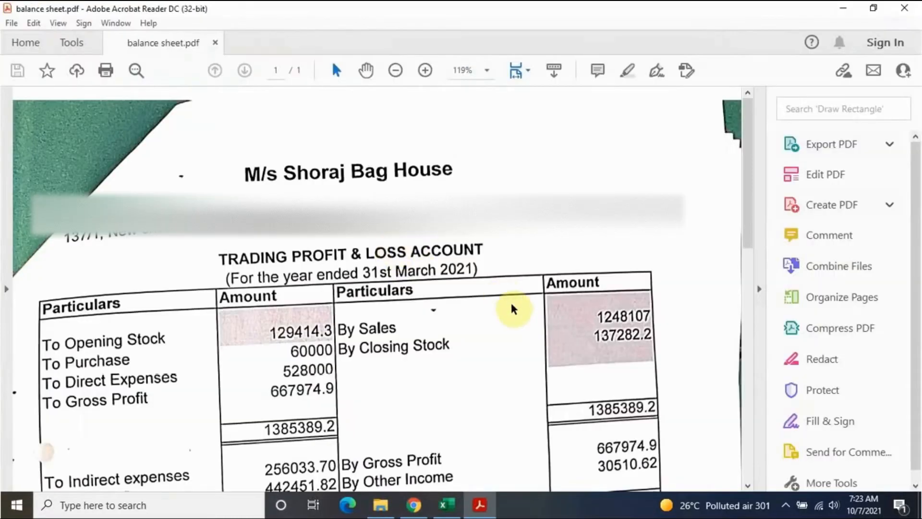
scroll(511, 308, "down", 8)
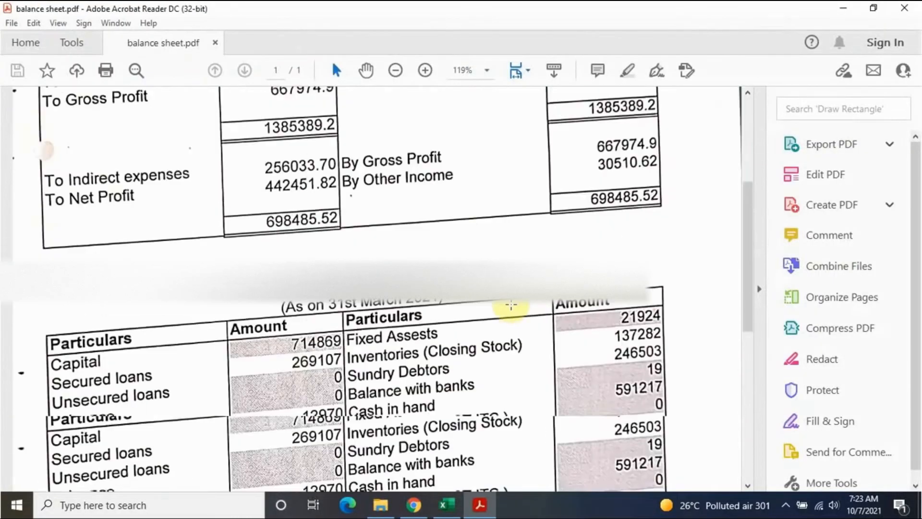
scroll(512, 304, "up", 4)
scroll(511, 304, "up", 6)
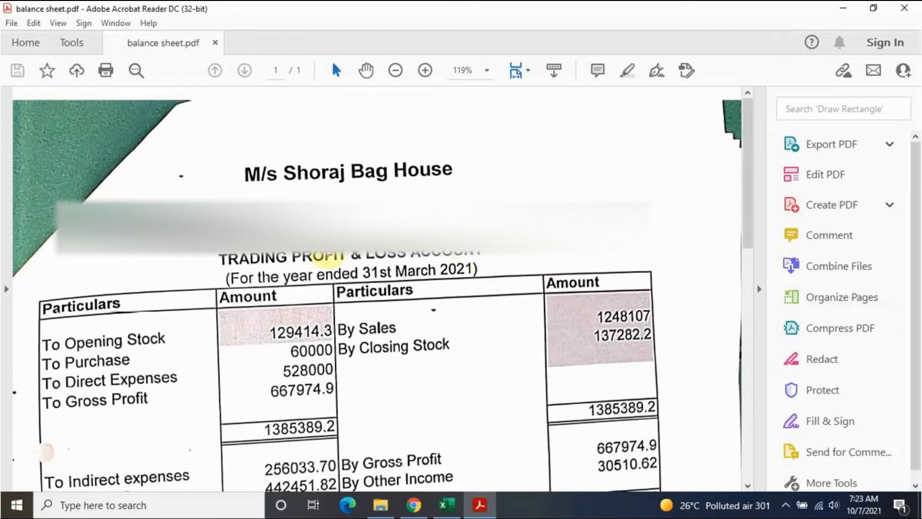
left_click(413, 505)
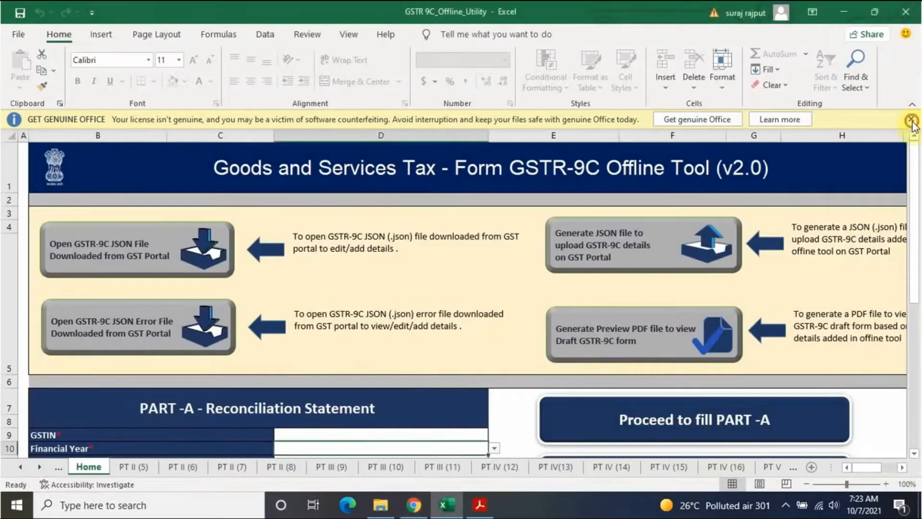
Step: Dismiss the Get Genuine Office notice and enter the taxpayer's GSTIN in D9
left_click(911, 118)
scroll(413, 278, "down", 2)
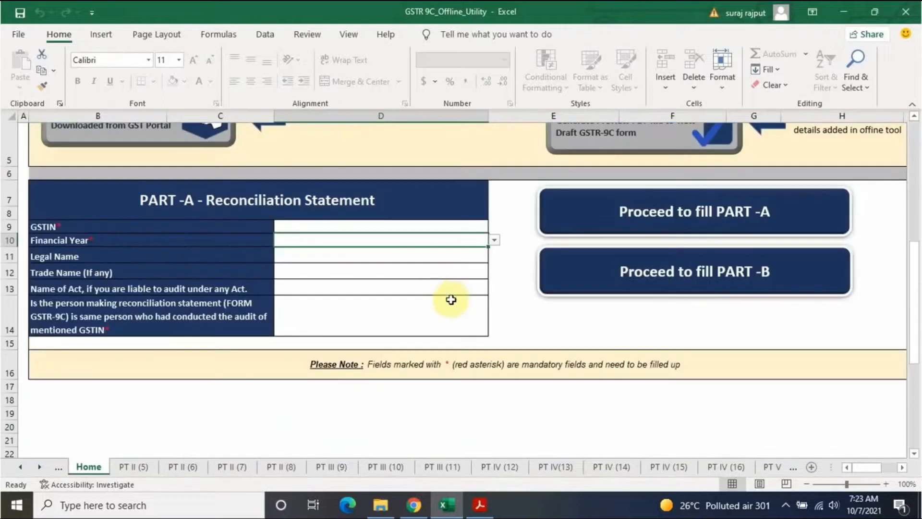
left_click(354, 224)
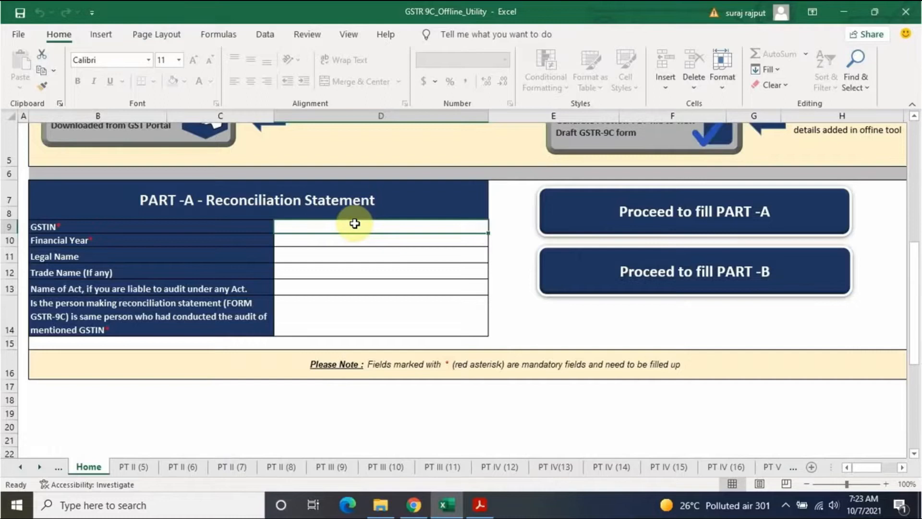
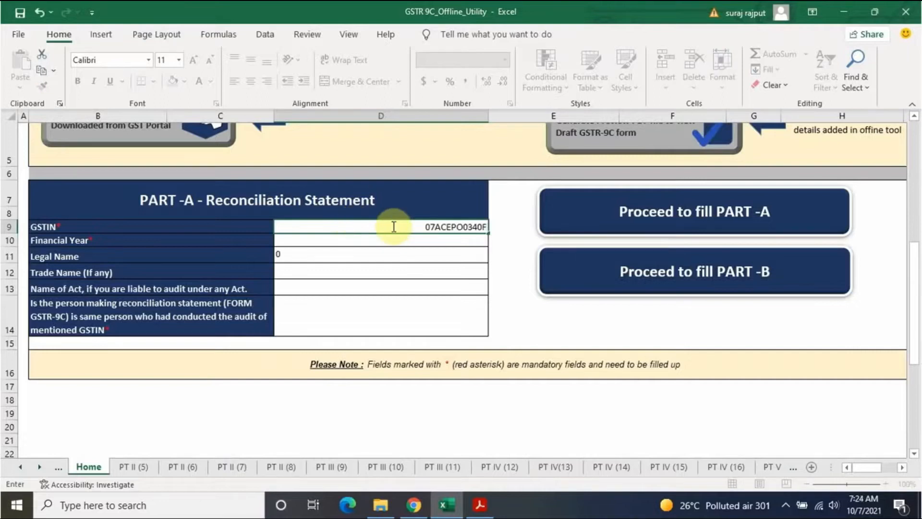
key("Return")
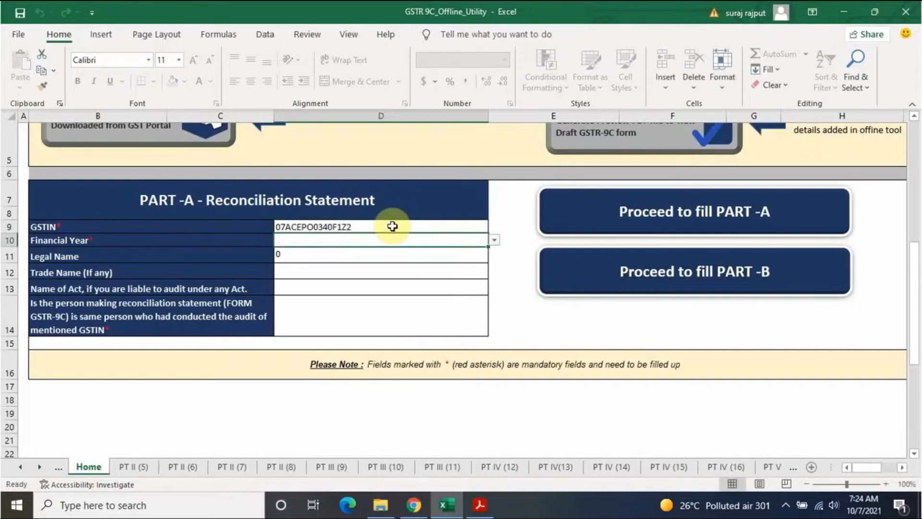
Step: Set the Financial Year dropdown to 2020-21
left_click(495, 240)
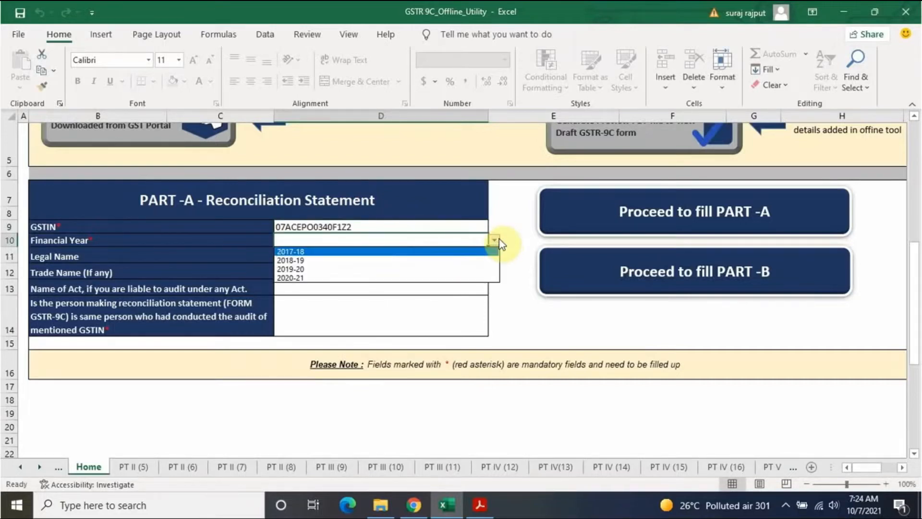
left_click(328, 278)
left_click(322, 259)
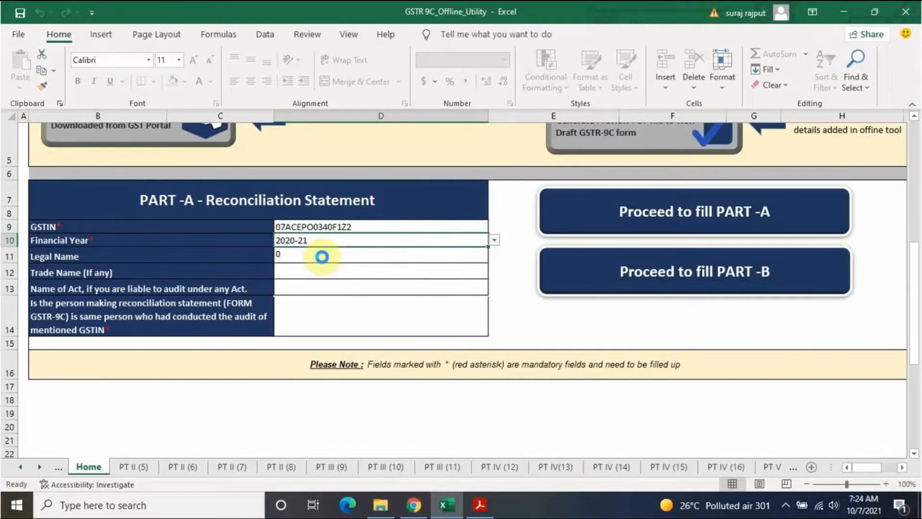
left_click(322, 257)
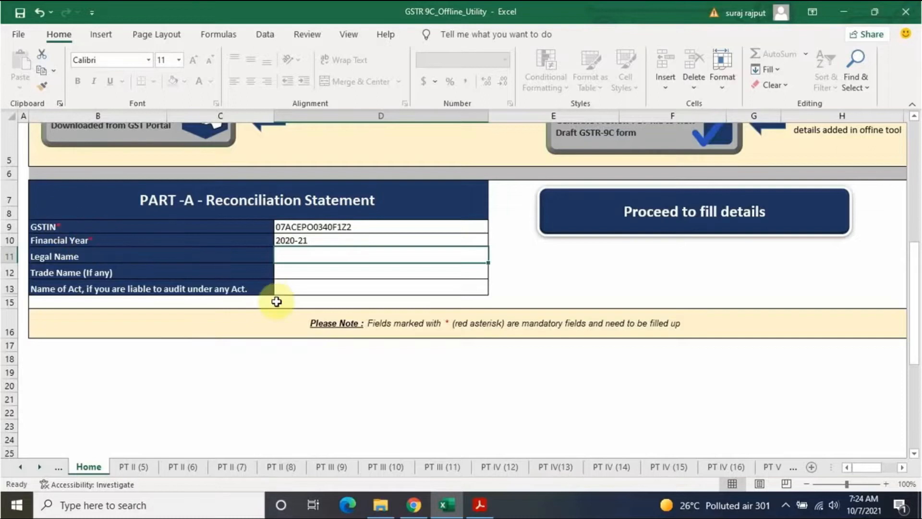
Step: Enter 'Income tax act 1961' as the Name of Act and proceed to the Pt. II sheet
key("Down")
key("Down")
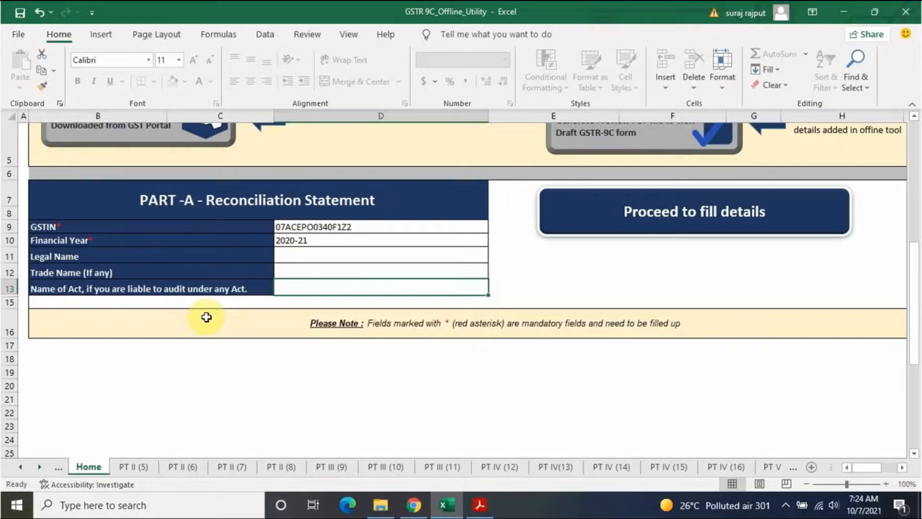
type("Income tax act 1961")
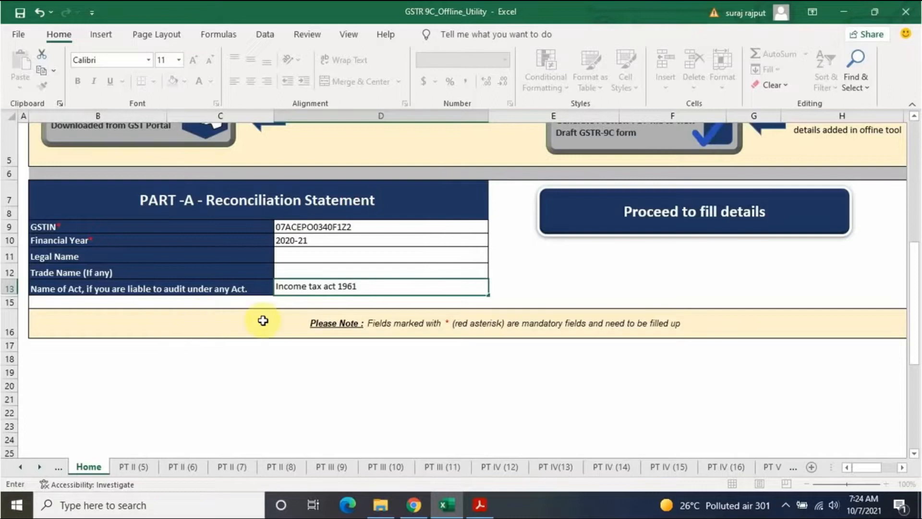
left_click(537, 287)
left_click(439, 293)
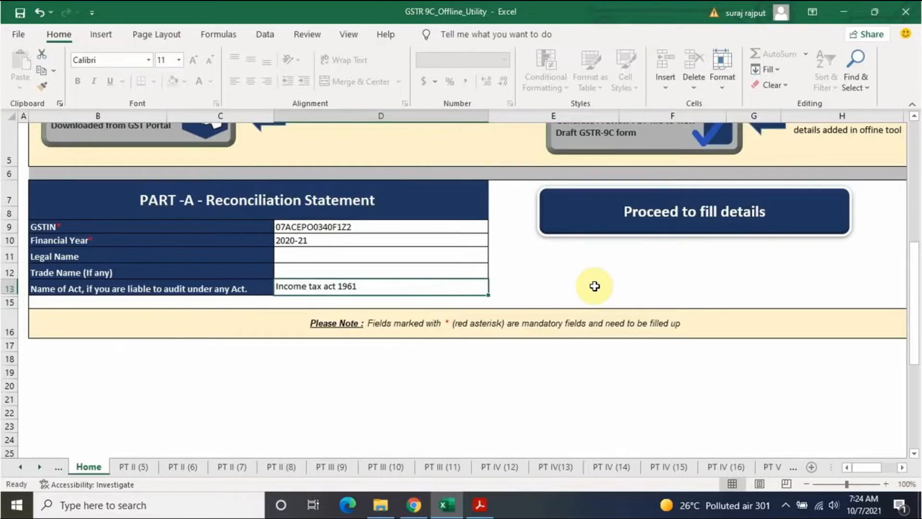
scroll(594, 286, "up", 3)
scroll(537, 309, "down", 3)
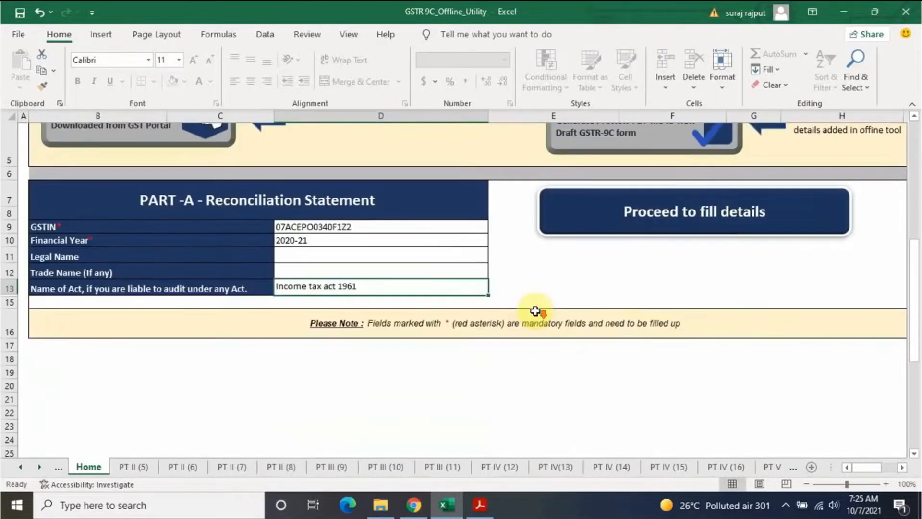
left_click(724, 221)
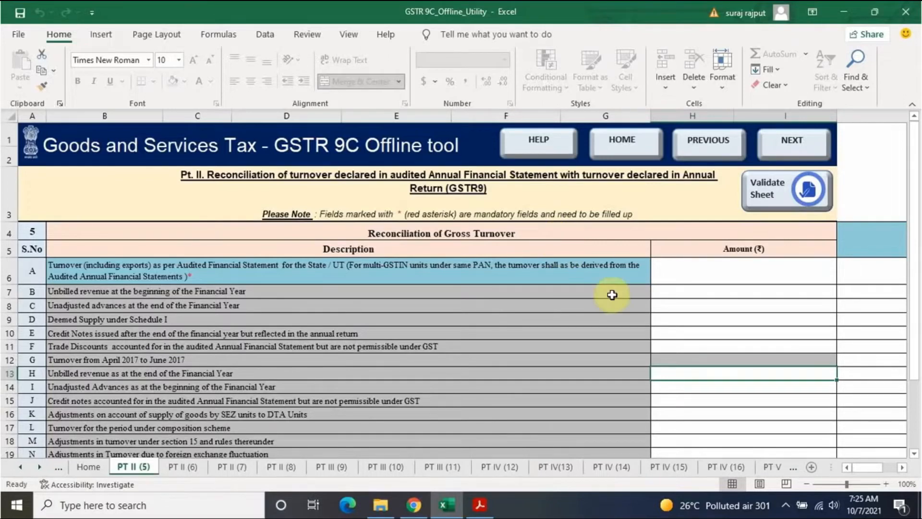
scroll(610, 295, "down", 3)
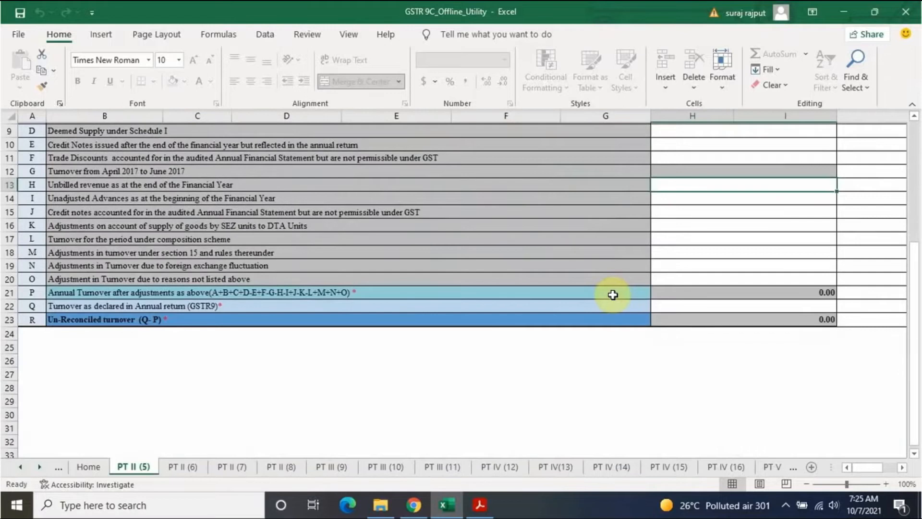
scroll(613, 294, "up", 3)
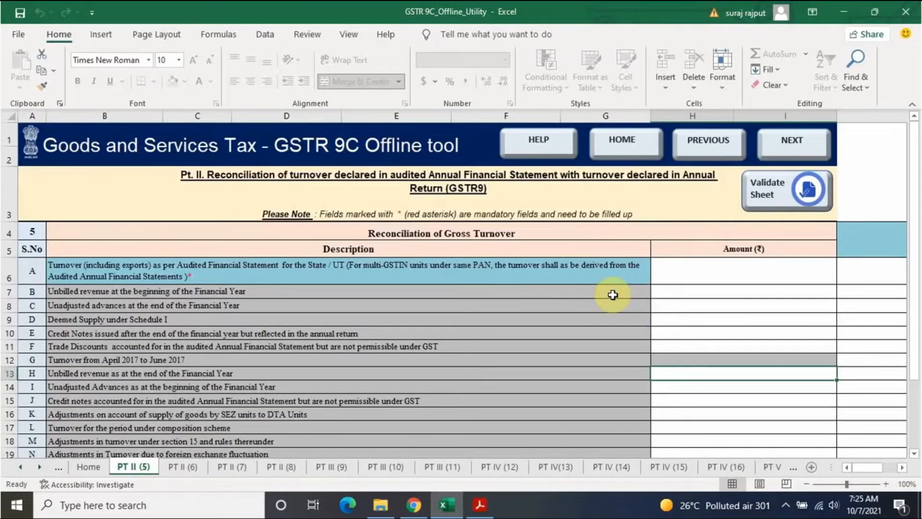
scroll(613, 295, "down", 3)
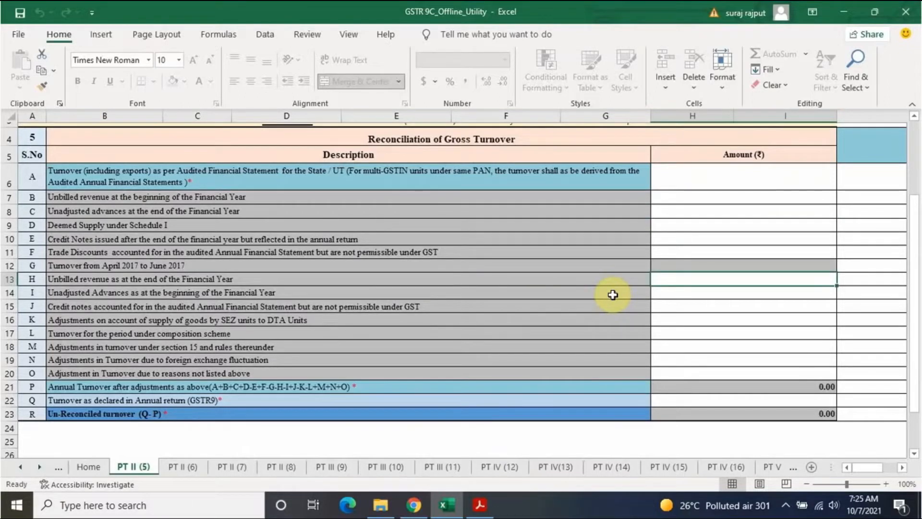
left_click(723, 177)
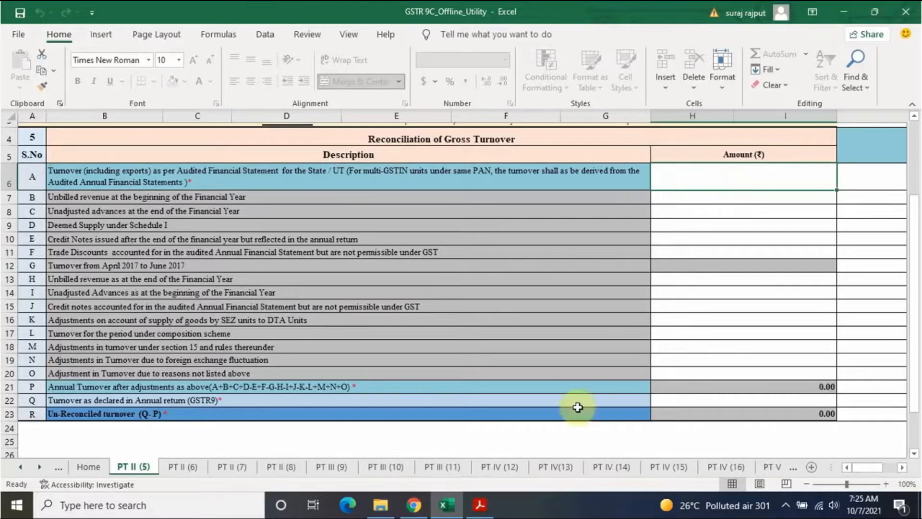
Step: Check the sales figure in the balance sheet PDF and enter 1248107 as row A turnover
left_click(480, 504)
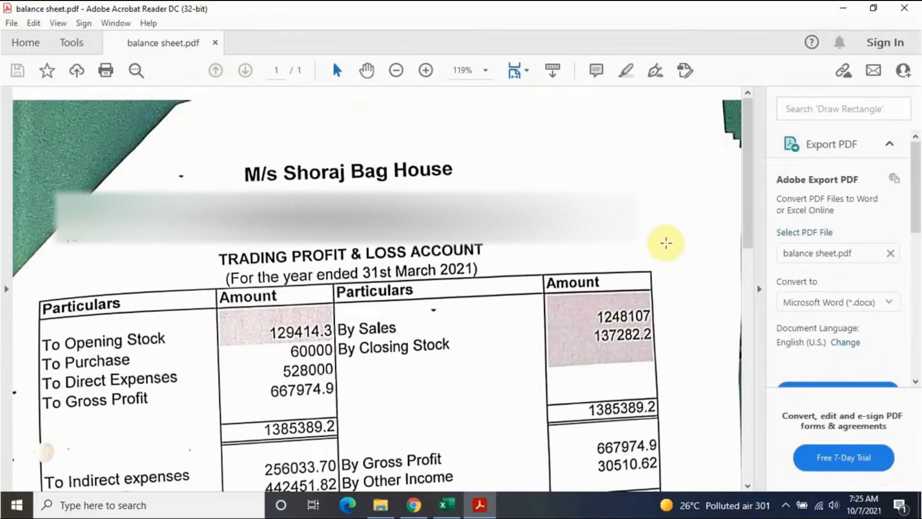
key("alt+Tab")
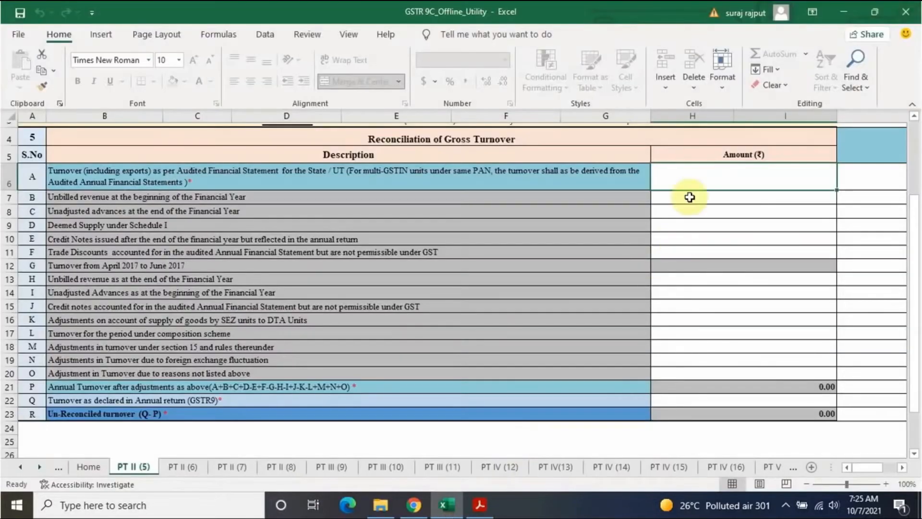
type("124")
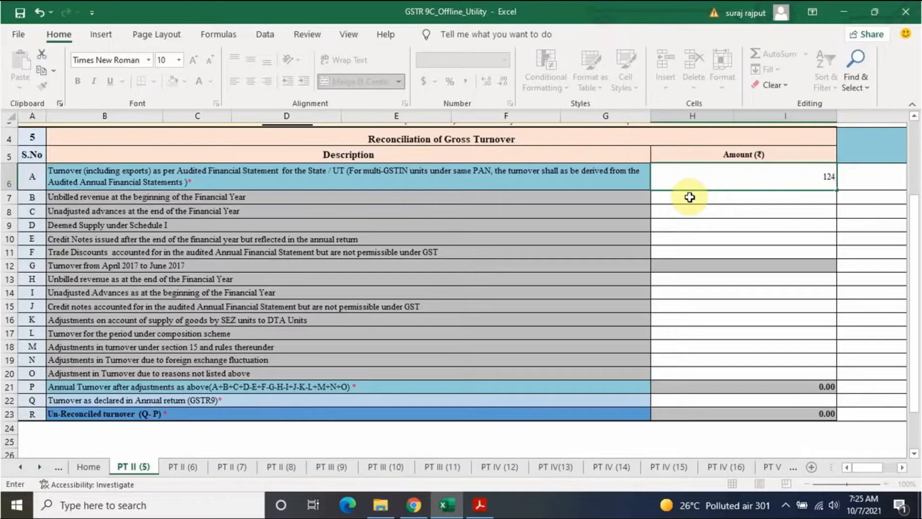
type("8107")
key("Return")
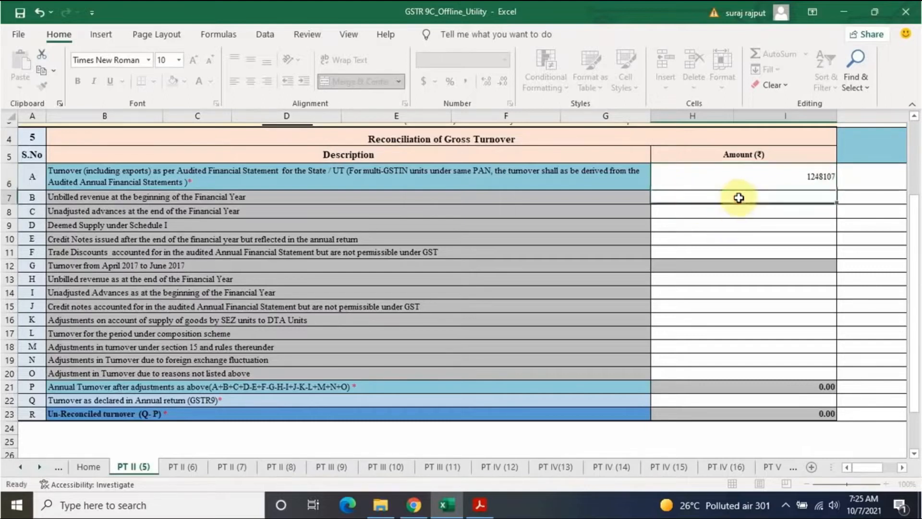
left_click(808, 172)
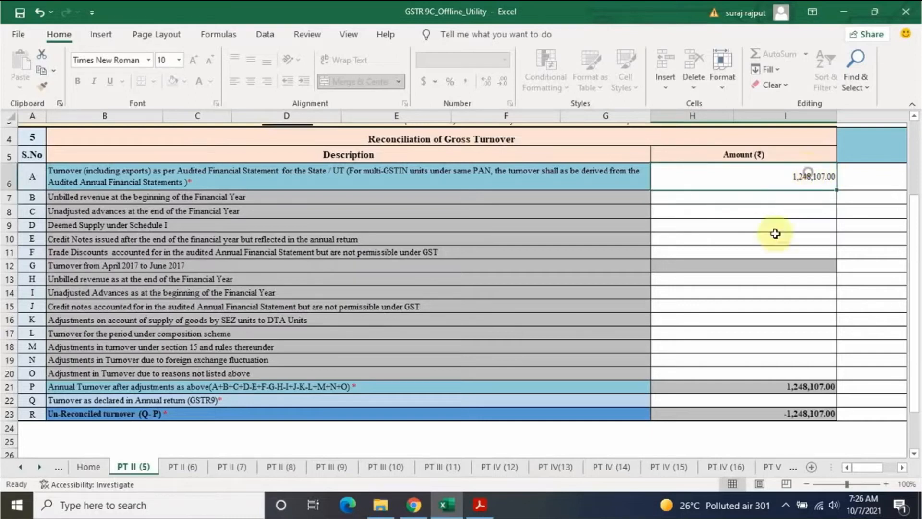
left_click(777, 402)
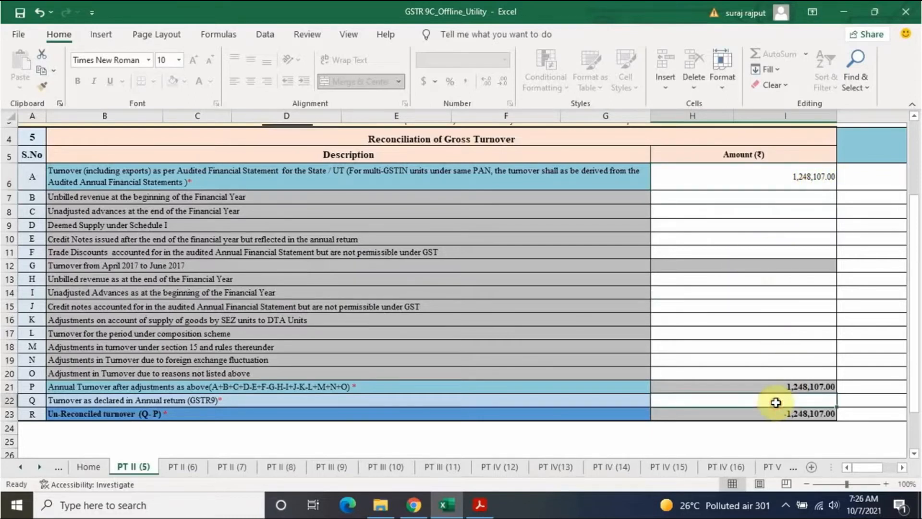
left_click(416, 510)
scroll(756, 338, "down", 7)
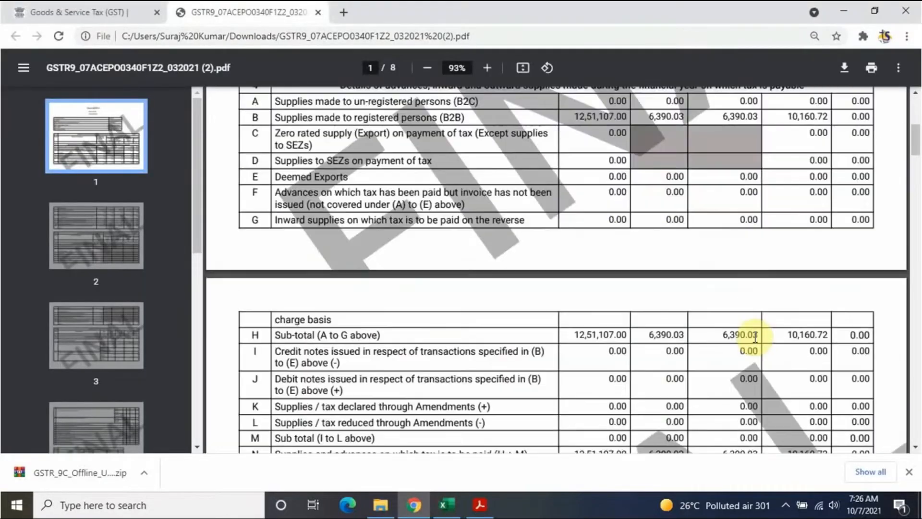
scroll(756, 338, "down", 10)
scroll(755, 336, "up", 5)
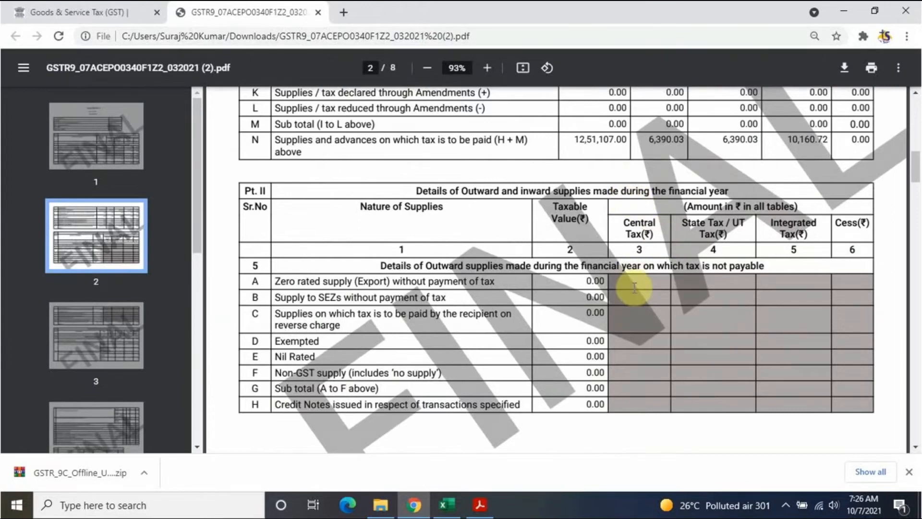
scroll(634, 287, "down", 12)
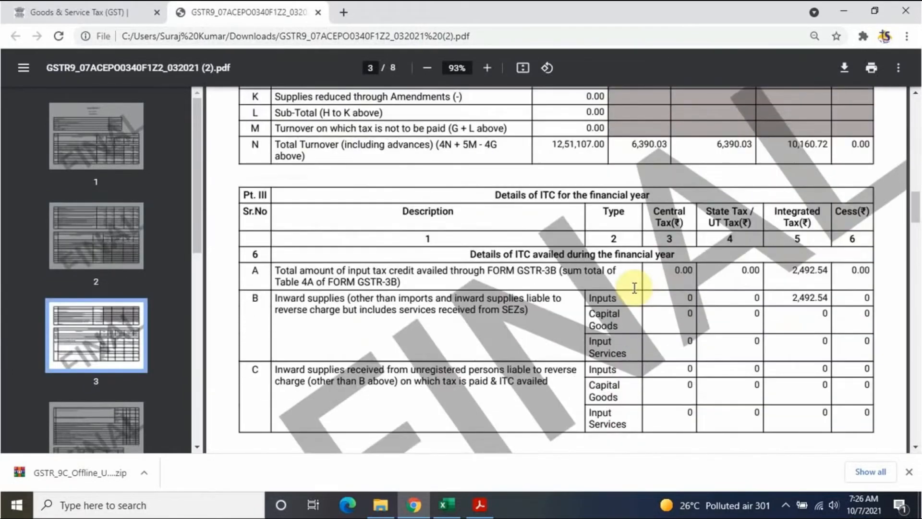
scroll(634, 287, "down", 7)
scroll(635, 288, "up", 3)
scroll(634, 287, "up", 5)
scroll(634, 287, "up", 15)
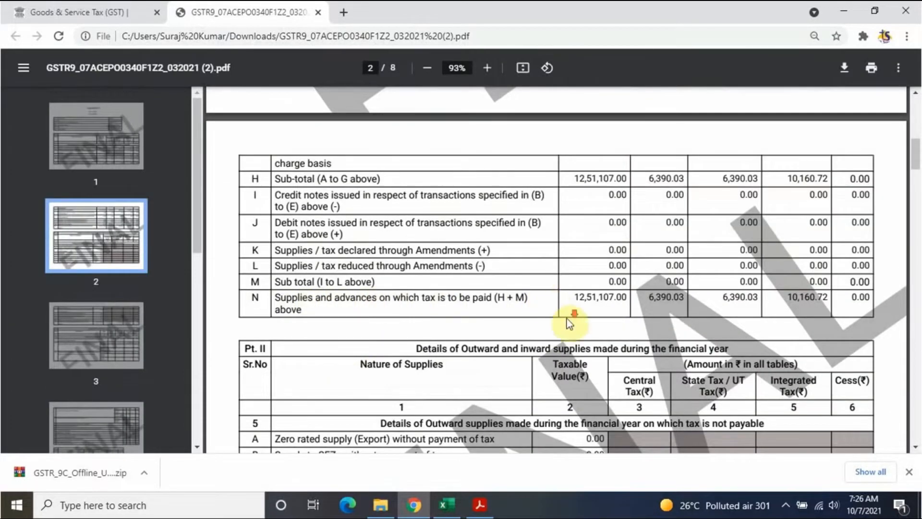
scroll(577, 331, "down", 15)
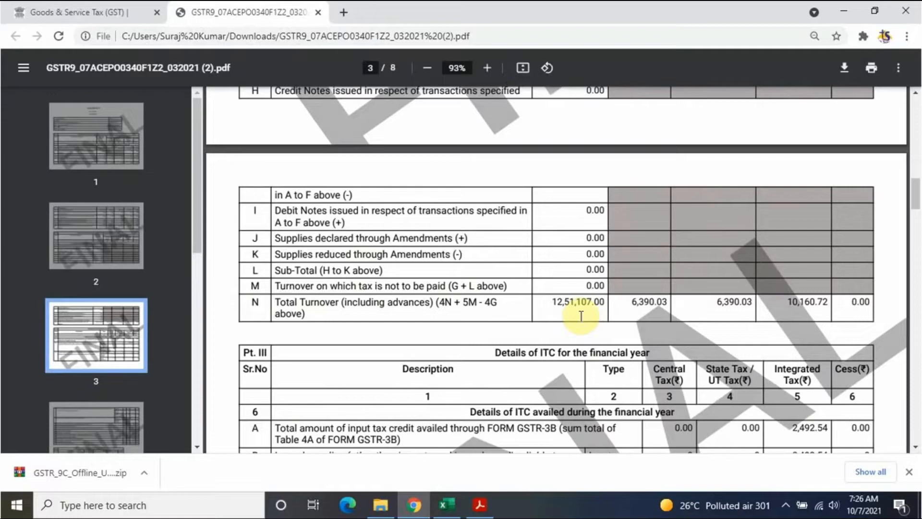
key("alt+Tab")
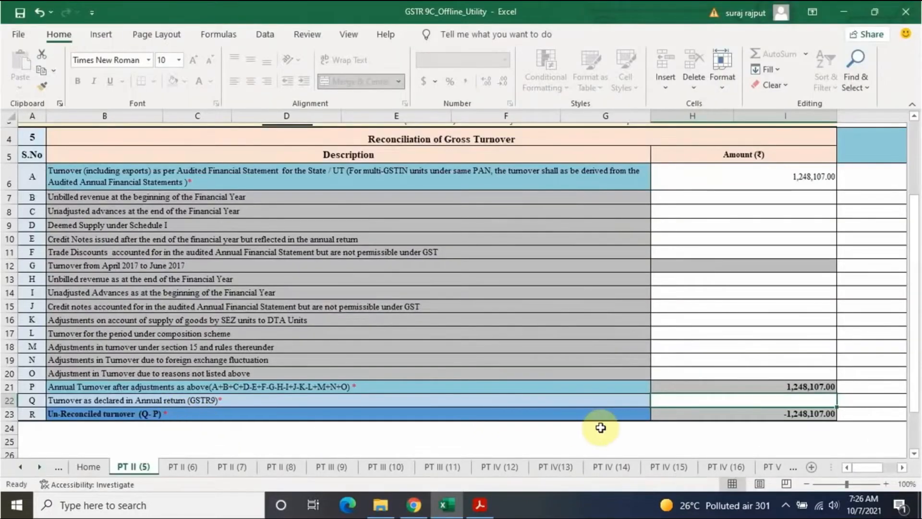
Step: Enter 1,251,107 as the turnover declared in GSTR-9 in row Q
type("1,25")
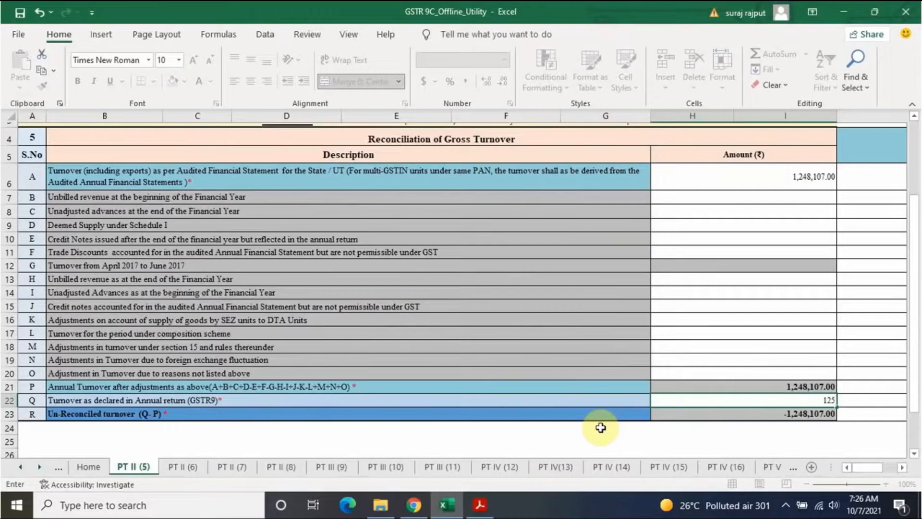
type("1,107")
left_click(754, 346)
left_click(820, 412)
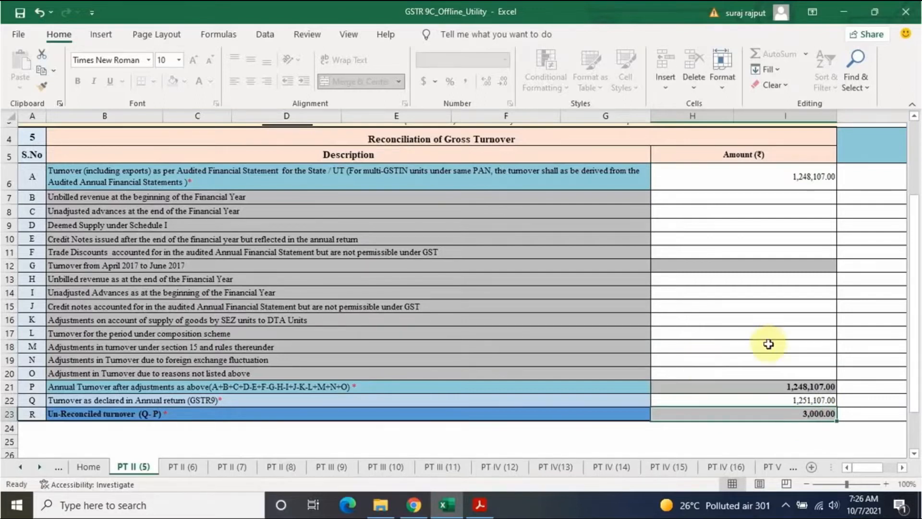
Step: Add a 3,000 adjustment for reasons not listed in row O, bringing R to 0.00
left_click(751, 373)
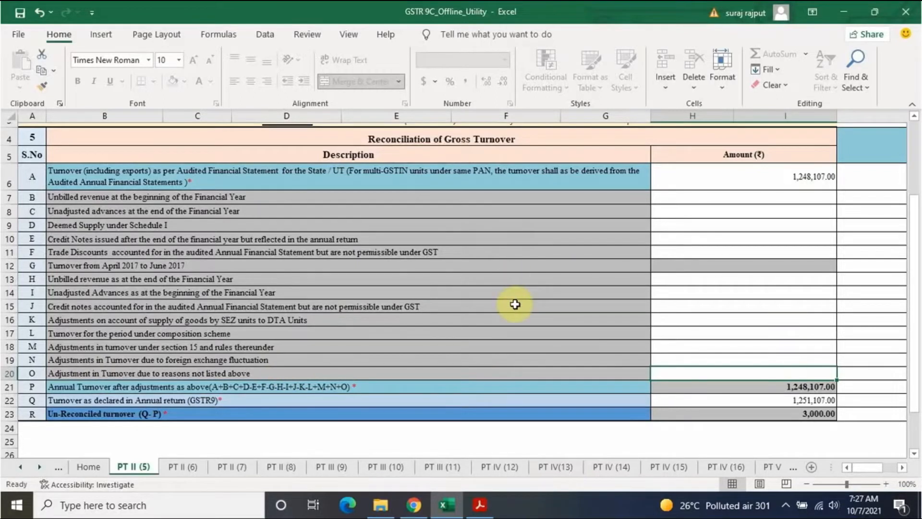
type("3000")
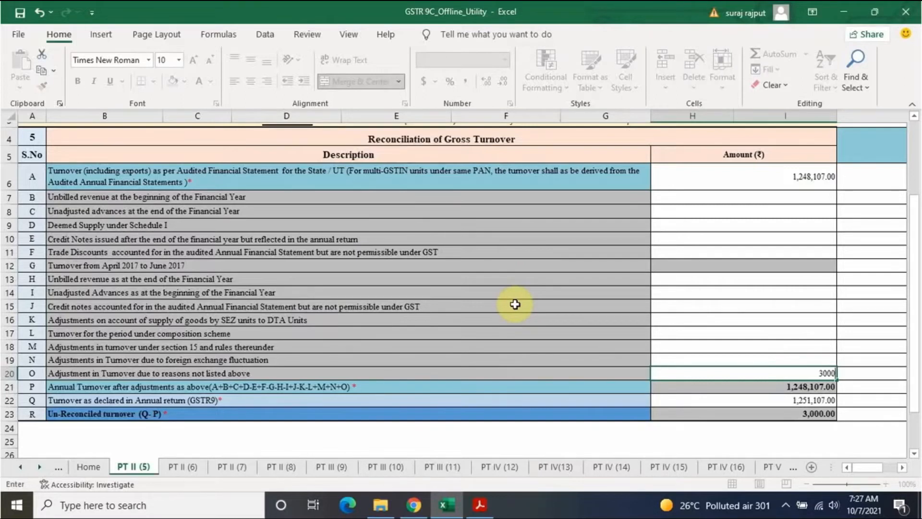
left_click(778, 294)
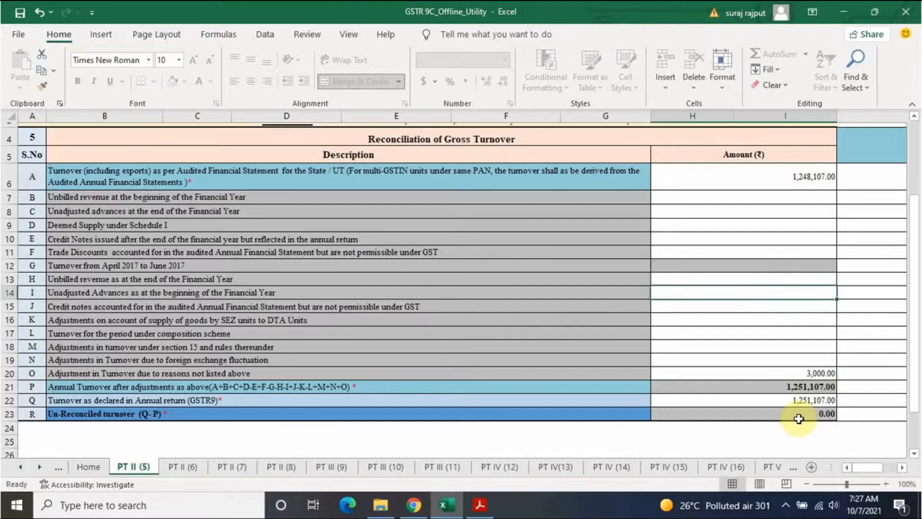
scroll(481, 384, "up", 1)
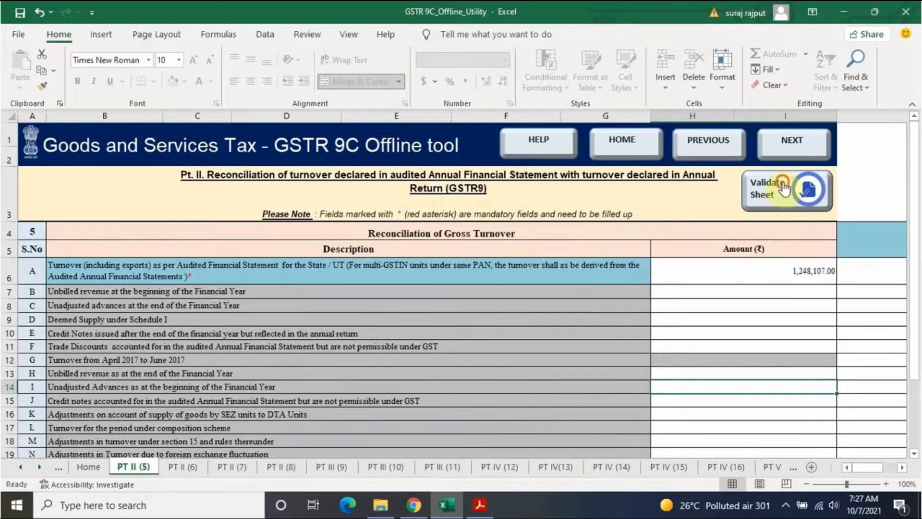
Step: Validate the gross turnover sheet and acknowledge the success message
left_click(769, 190)
left_click(495, 293)
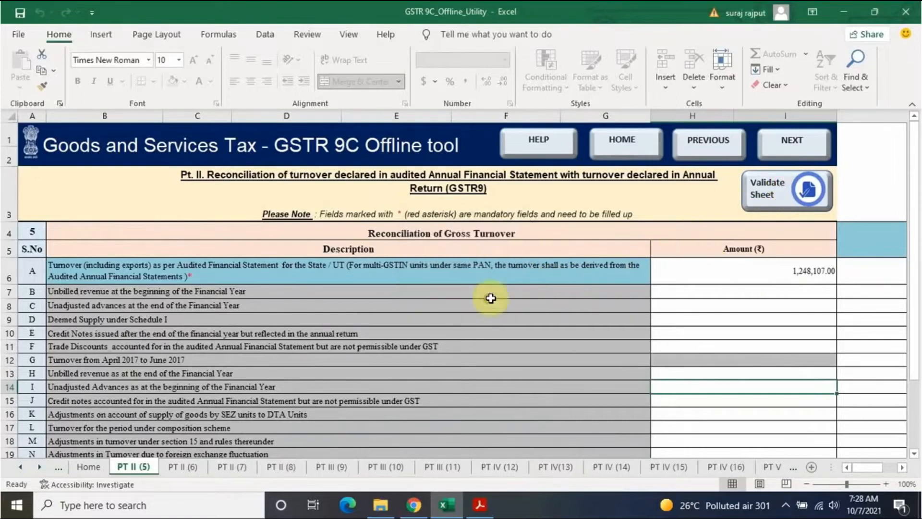
scroll(711, 373, "down", 5)
scroll(711, 374, "up", 5)
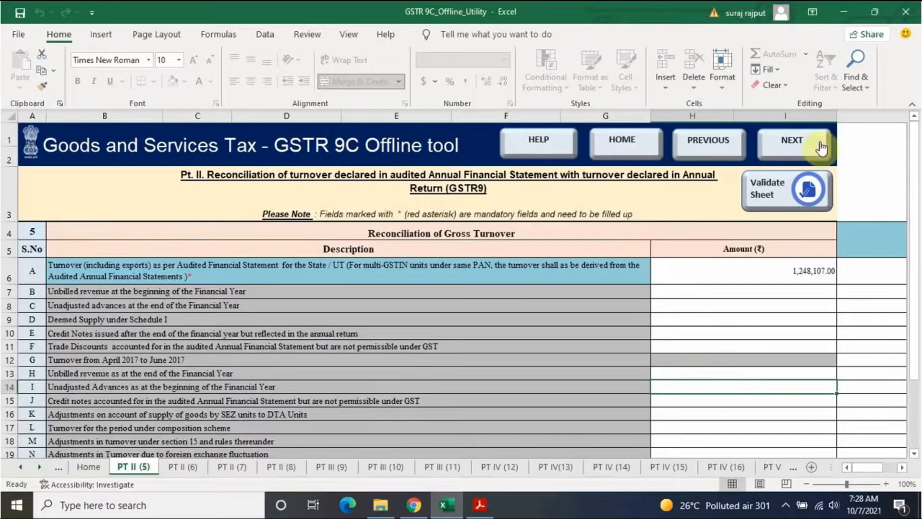
Step: Advance to sheet PT II (7) and select the exempted and GSTR-9 taxable turnover amounts
left_click(798, 140)
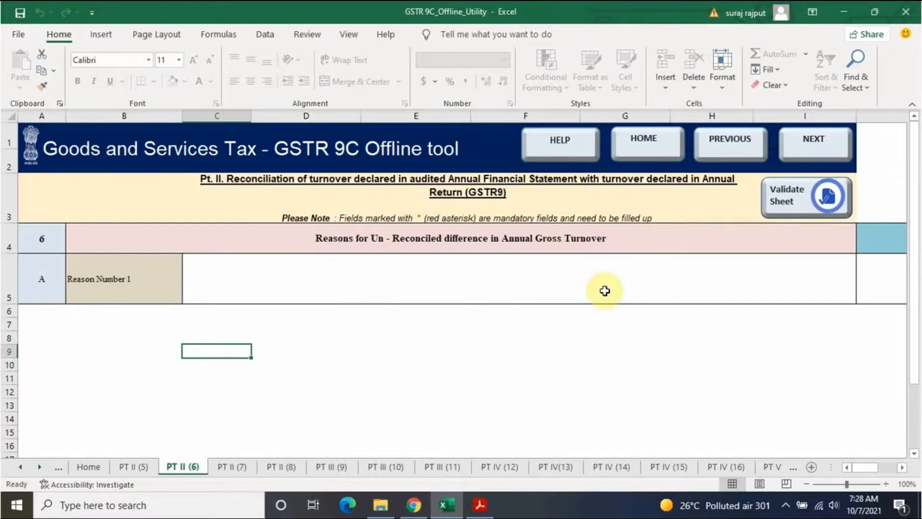
left_click(815, 140)
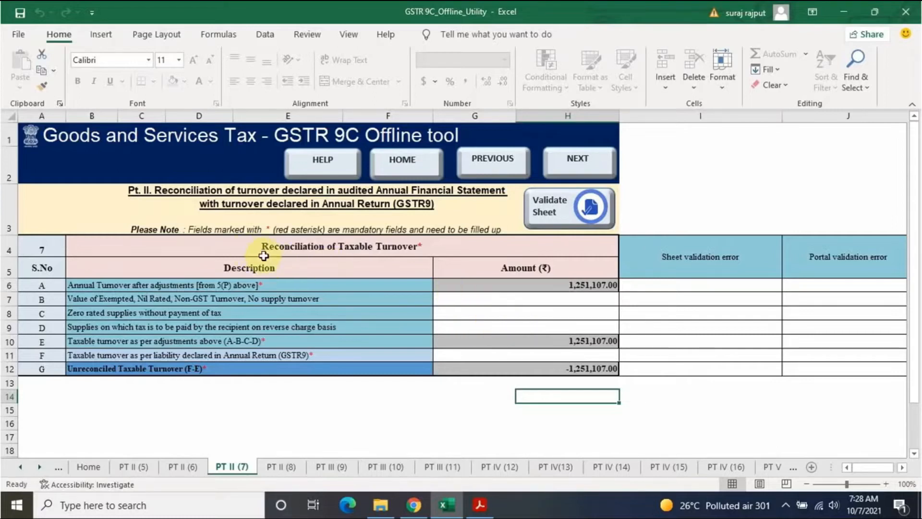
left_click(515, 297)
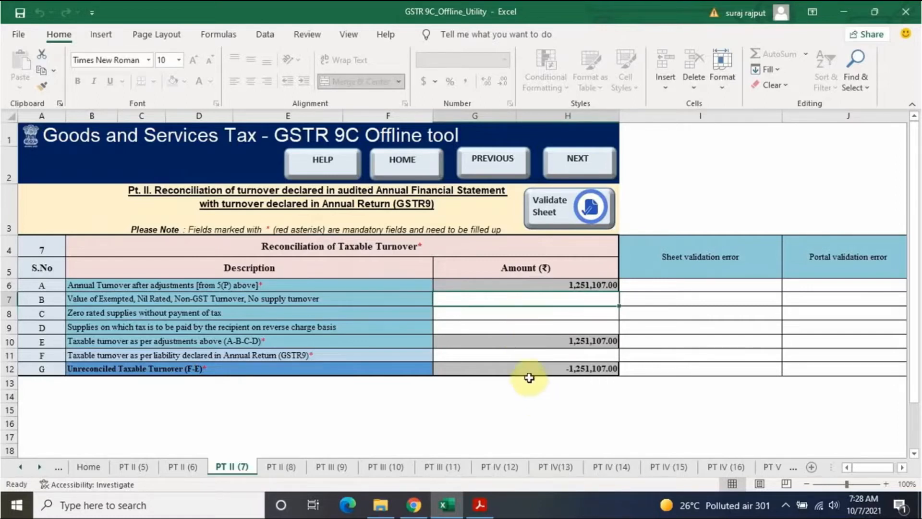
left_click(531, 357)
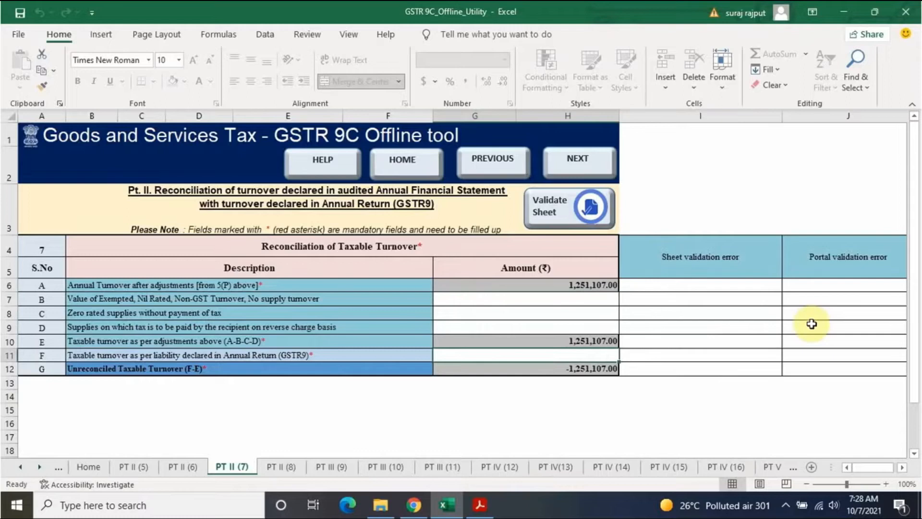
Step: Show the filed GSTR-9 PDF in Chrome at page 3, where total turnover reads 12,51,107.00
left_click(483, 505)
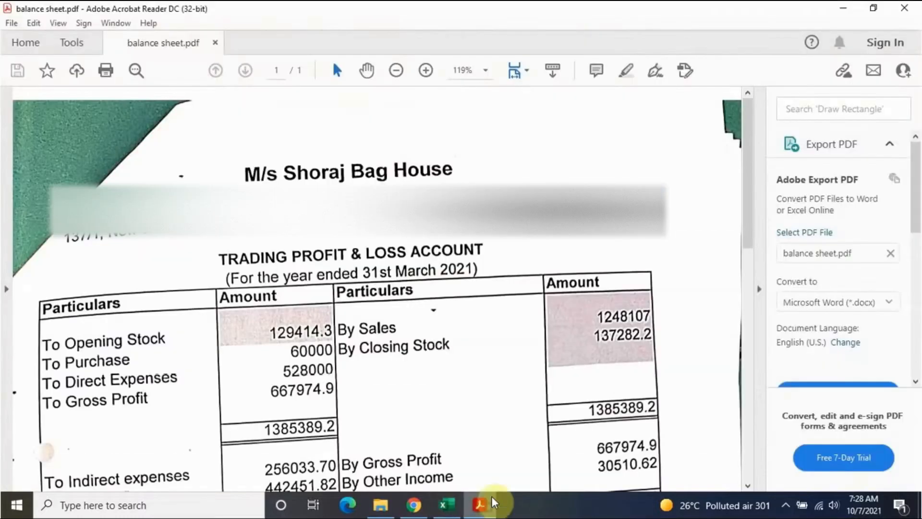
left_click(414, 504)
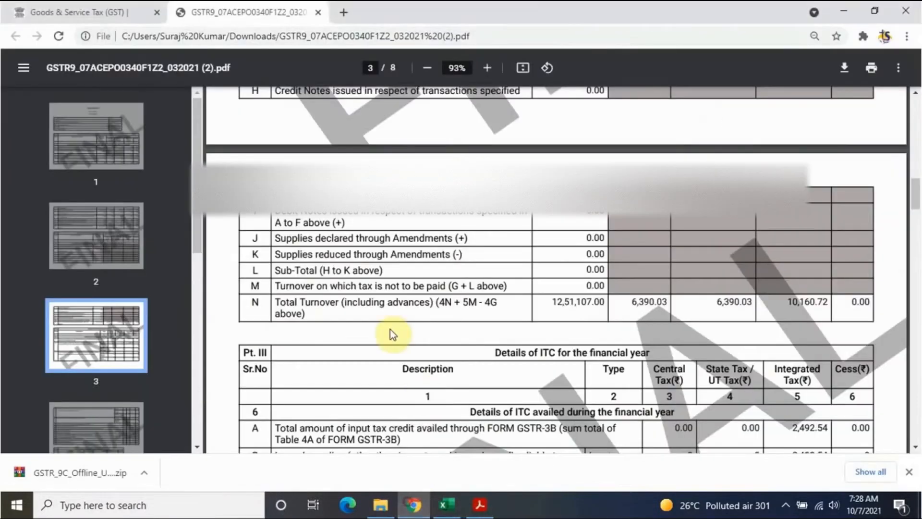
scroll(408, 332, "up", 6)
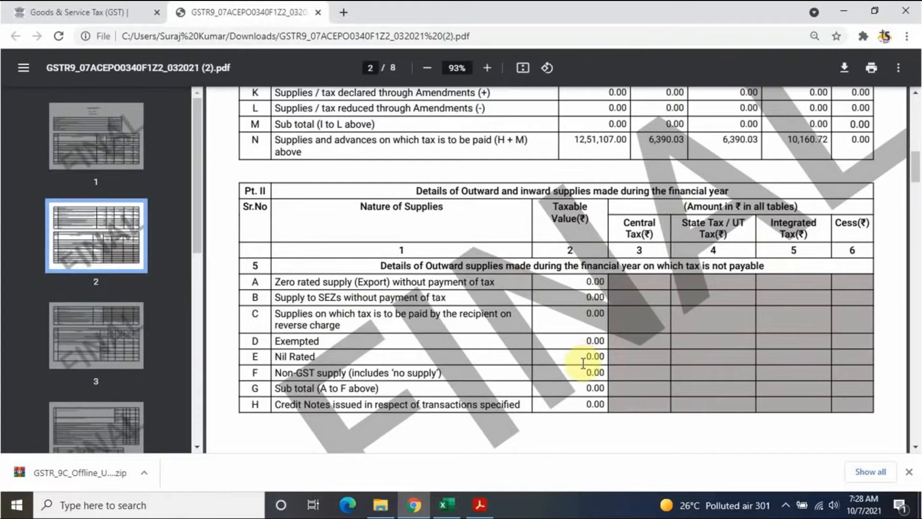
scroll(583, 358, "down", 5)
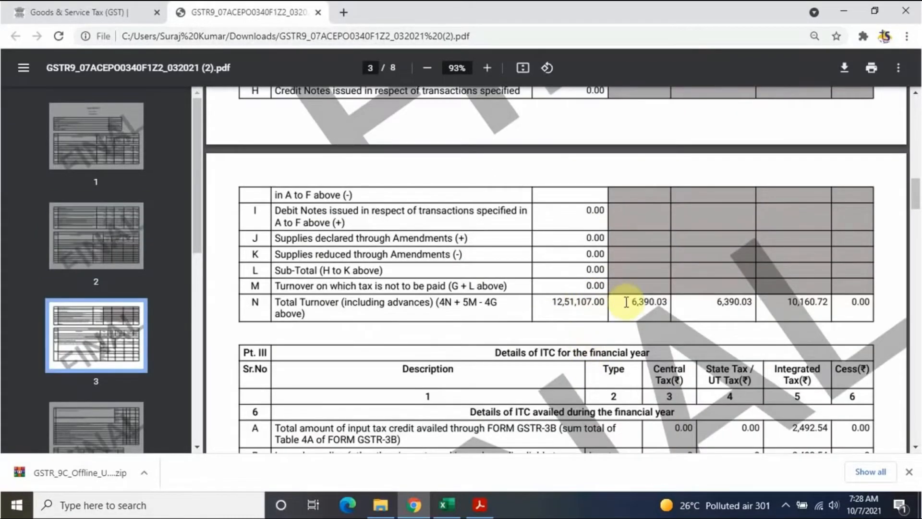
Step: Enter 1,251,107 as GSTR9 taxable turnover, validate the sheet, and advance to PT II (8)
type("1251107")
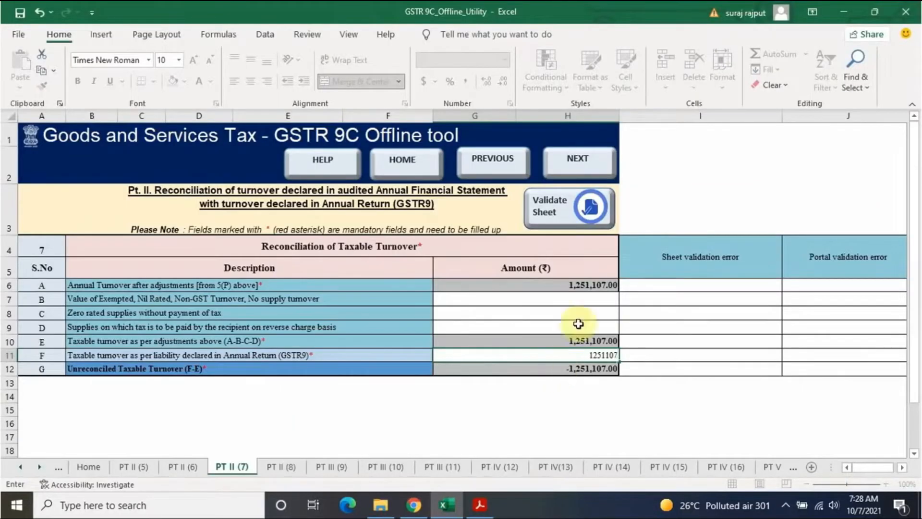
left_click(575, 299)
left_click(569, 212)
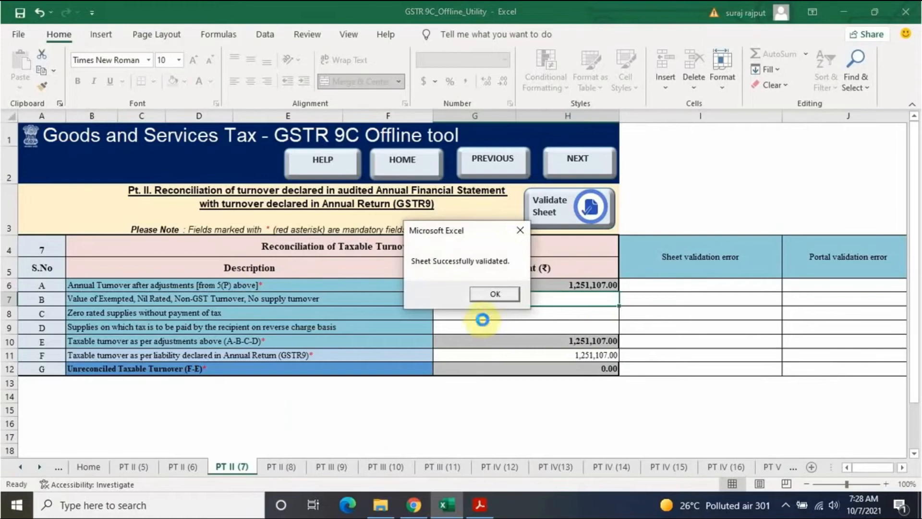
left_click(499, 293)
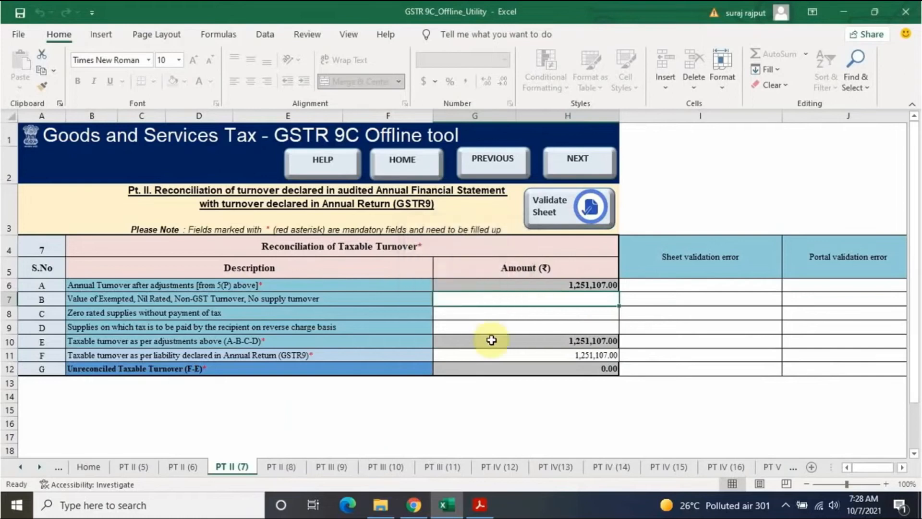
left_click(585, 159)
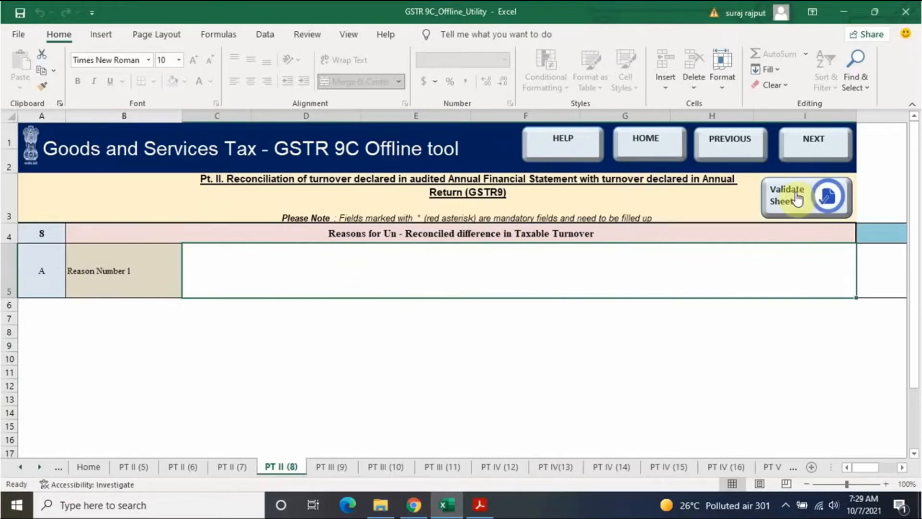
Step: Move to the PT III (9) tax-paid sheet and enter the 5% rate's taxable value
left_click(814, 140)
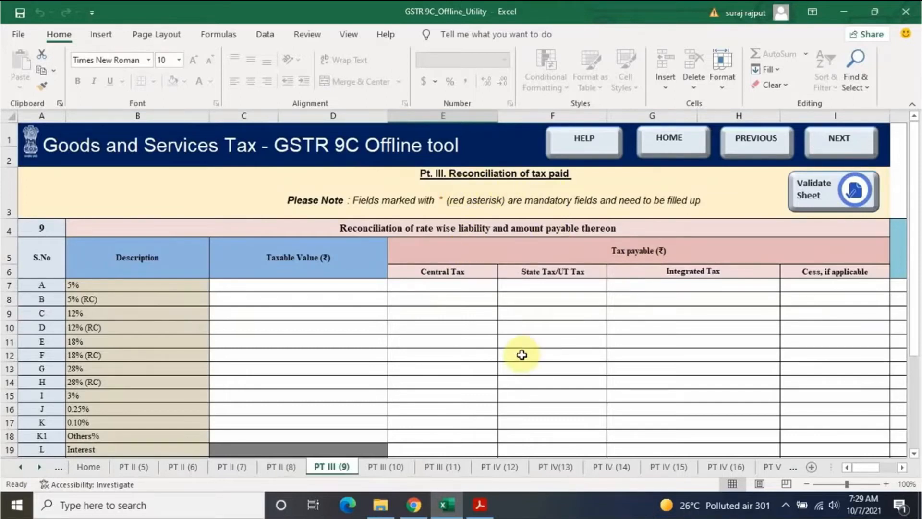
scroll(523, 354, "down", 5)
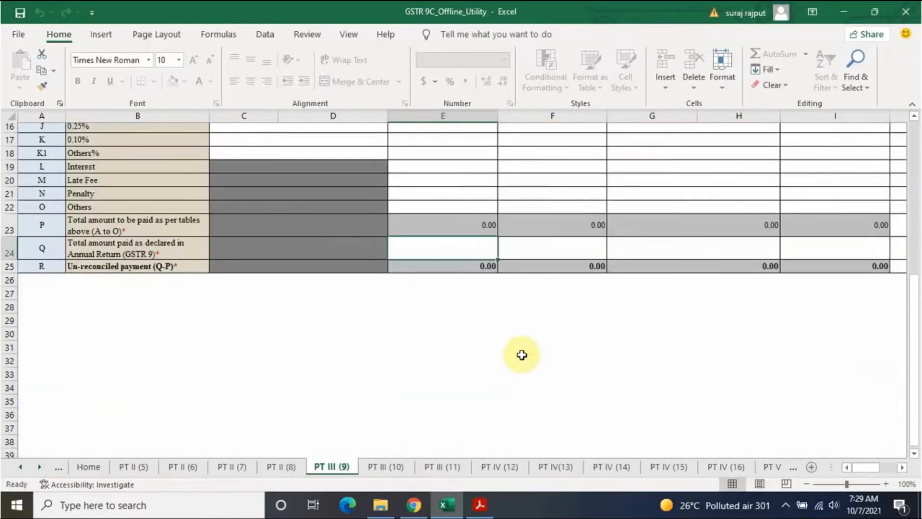
scroll(523, 354, "up", 4)
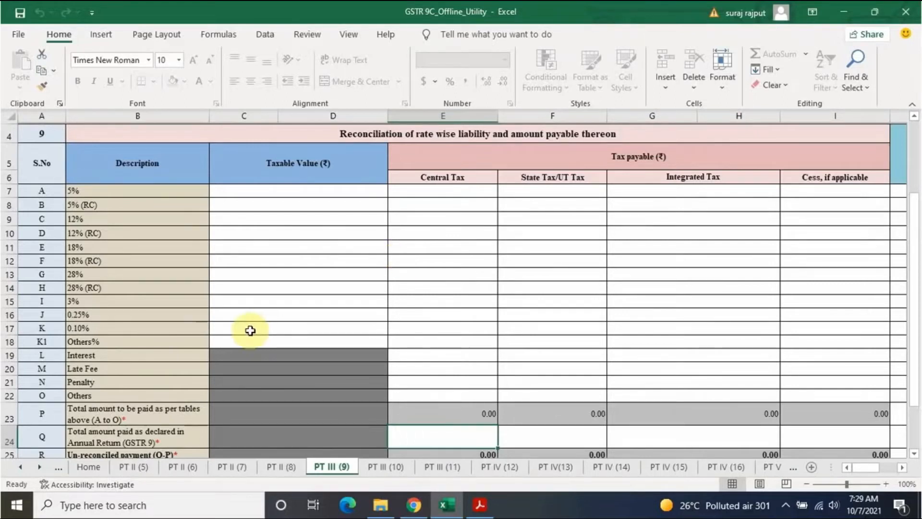
left_click(305, 192)
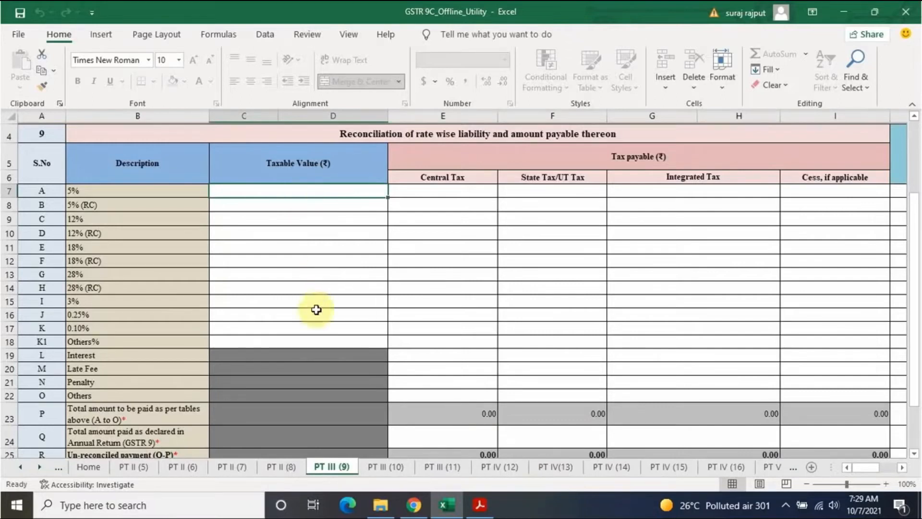
left_click(310, 327)
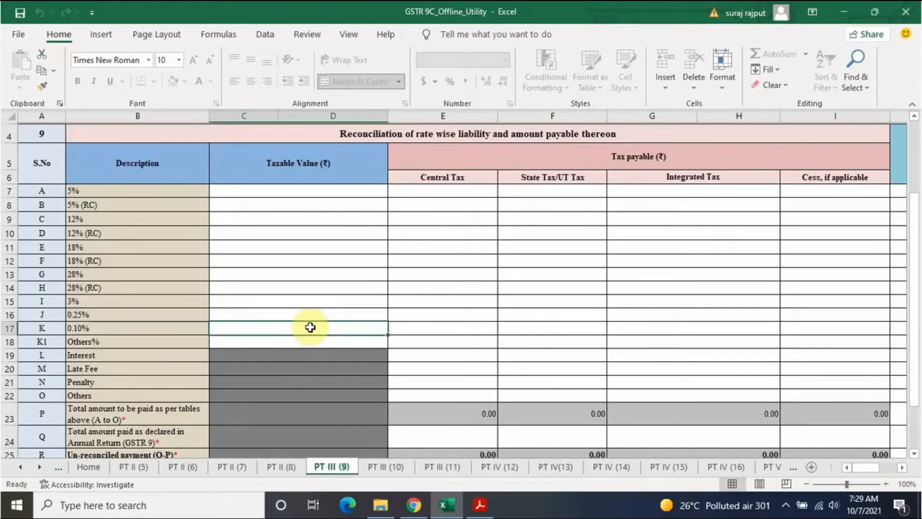
left_click(316, 190)
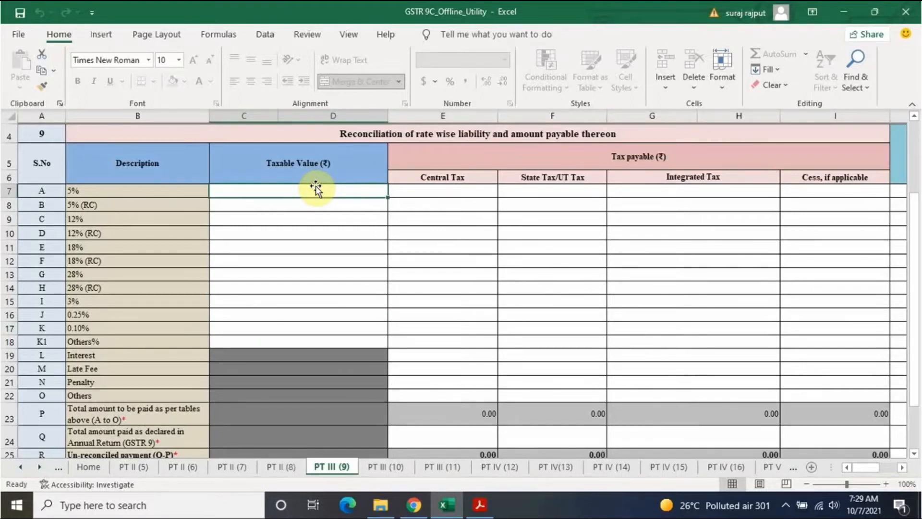
type("442,646.00")
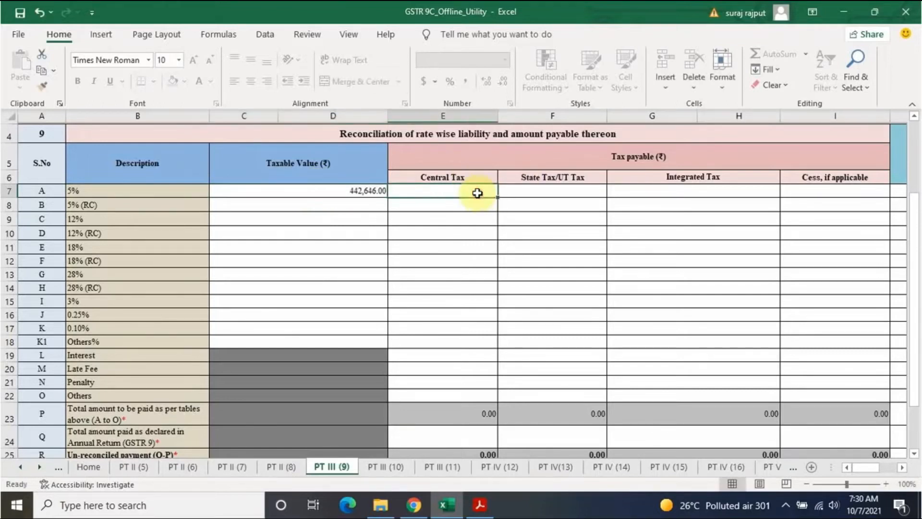
left_click(476, 193)
Step: Enter the 5% row's central and state tax, plus 9,352.25 integrated tax
type("6390.03")
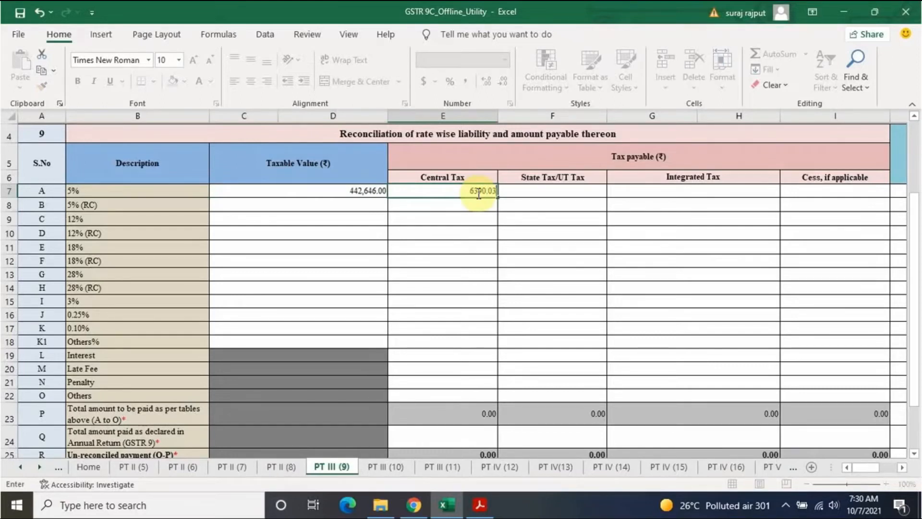
left_click(536, 190)
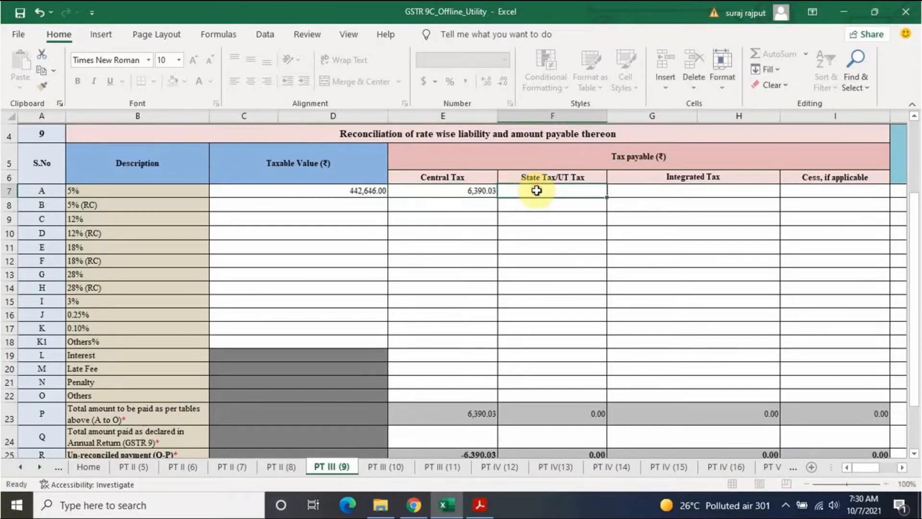
type("6390.03")
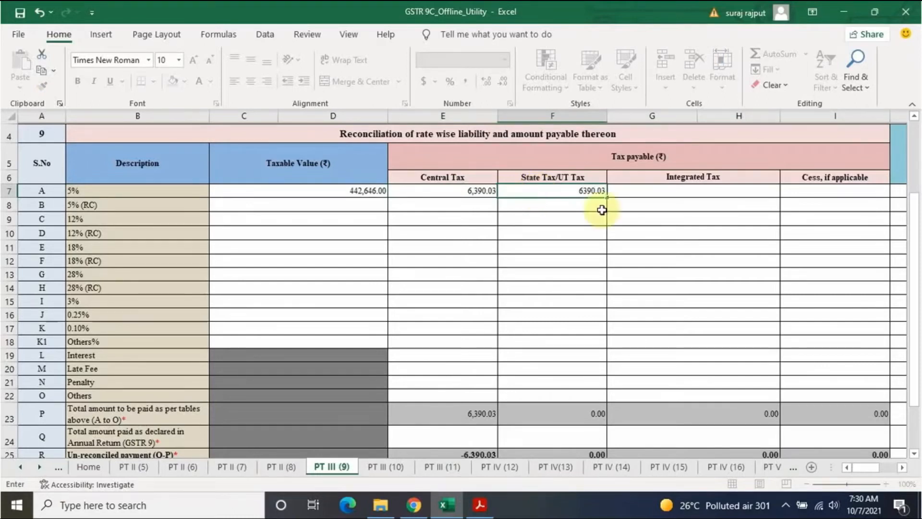
left_click(655, 189)
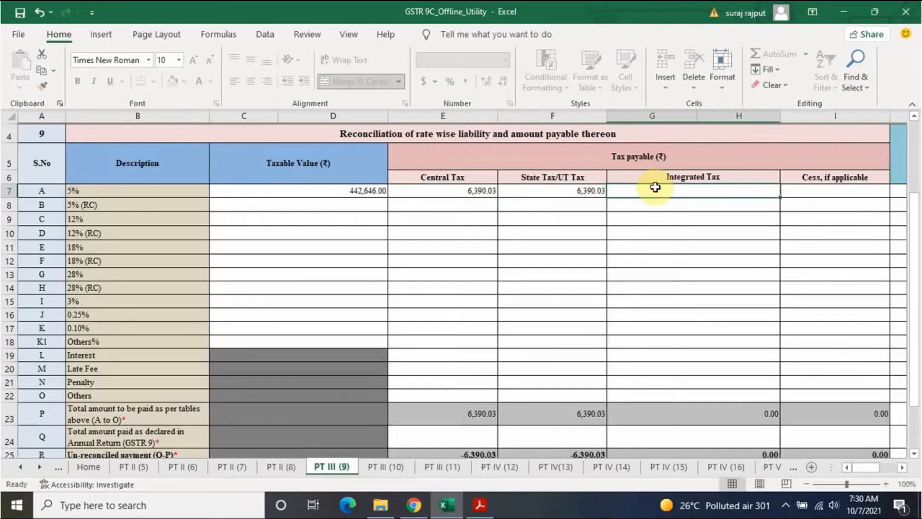
type("9352.25")
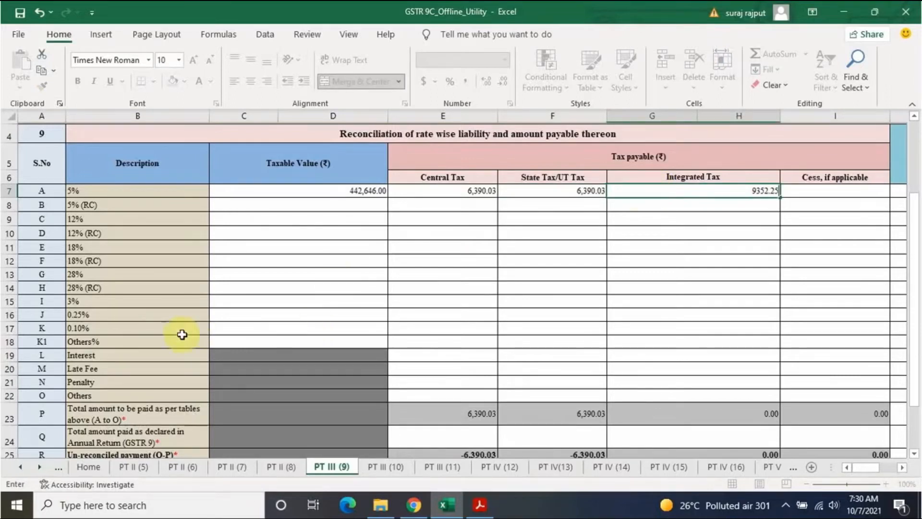
left_click(245, 325)
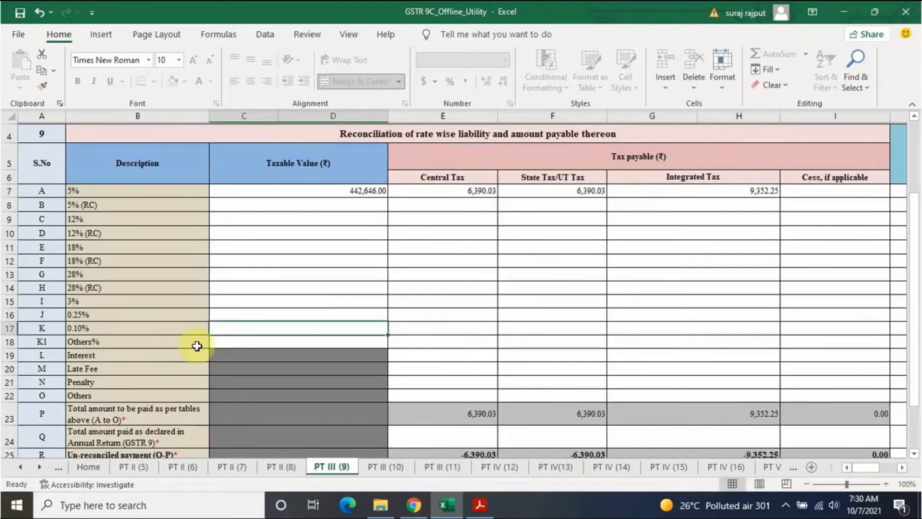
Step: Fill the 0.10% row with 808,461 taxable value and 808.47 integrated tax, then show the GSTR-9 PDF
type("808,461")
left_click(453, 335)
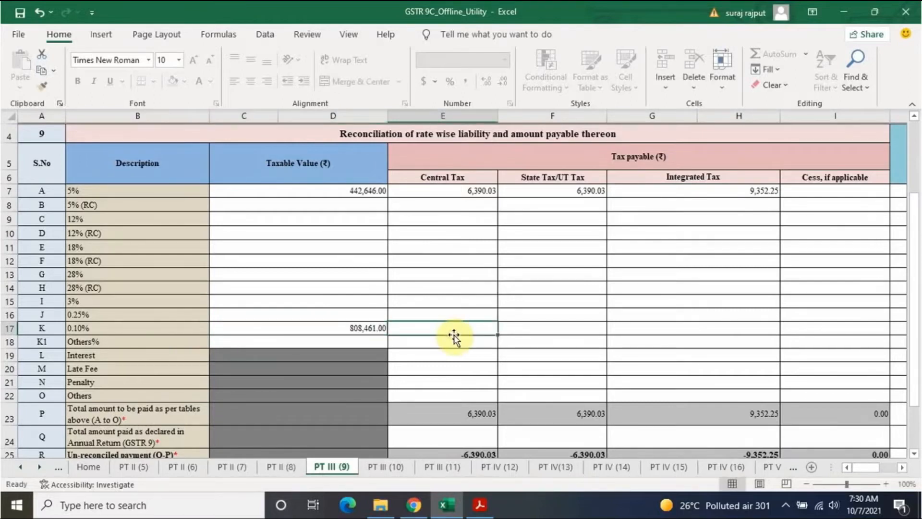
key("Tab")
key("Tab")
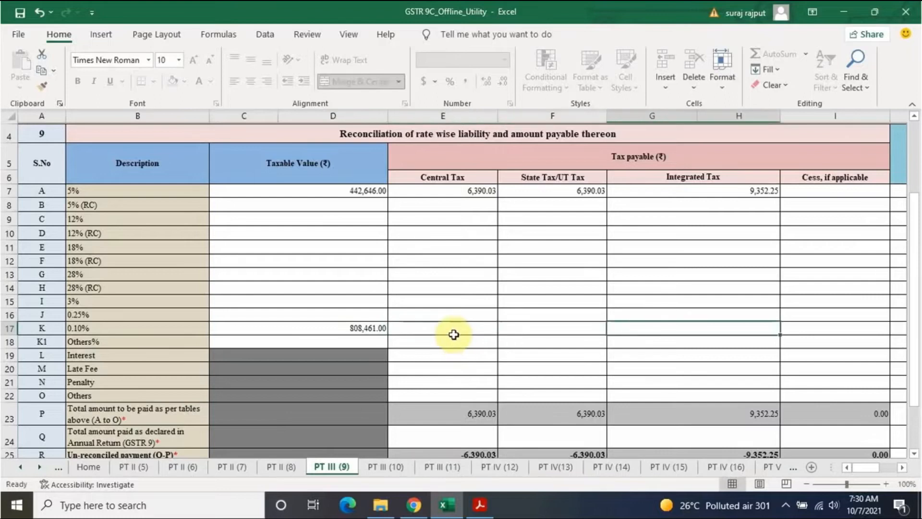
type("808.47")
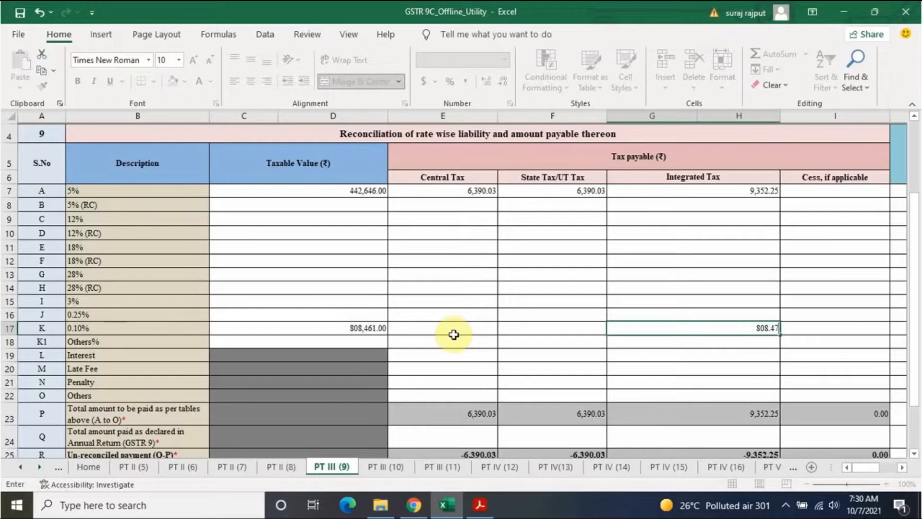
scroll(454, 334, "down", 2)
left_click(488, 346)
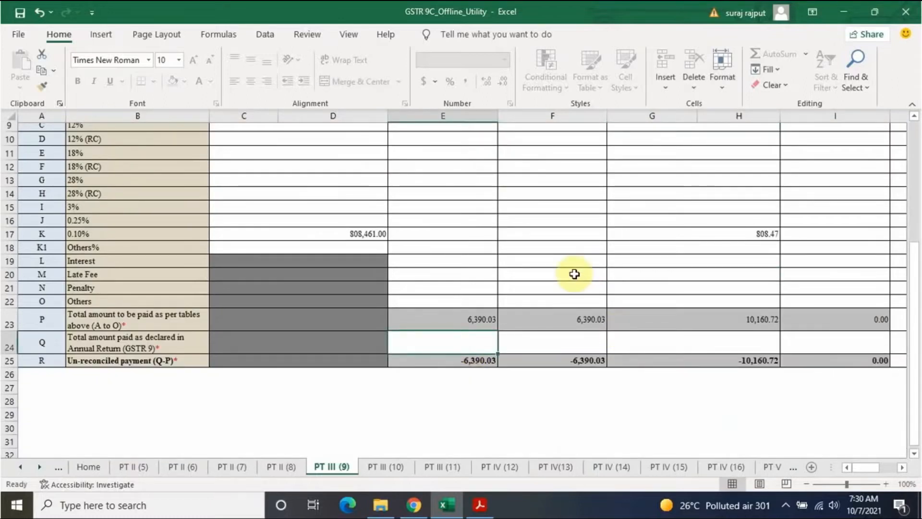
key("alt+Tab")
key("alt+Tab")
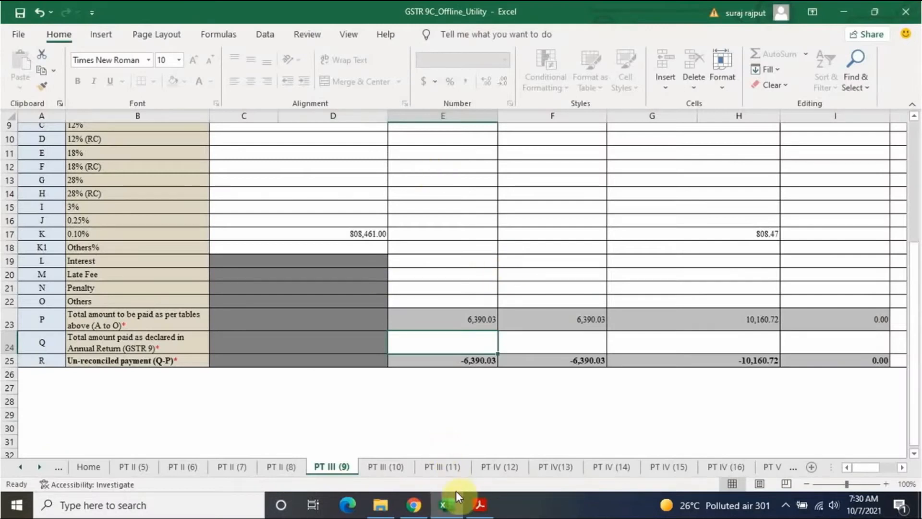
left_click(414, 507)
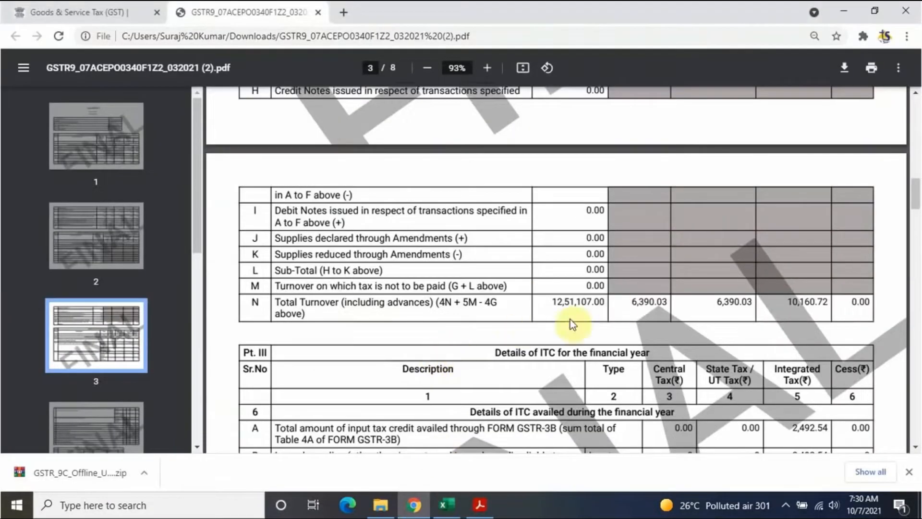
Step: Read the GSTR-9 page 6 Pt. IV tax payable figures and return to the GSTR 9C workbook
scroll(570, 319, "down", 20)
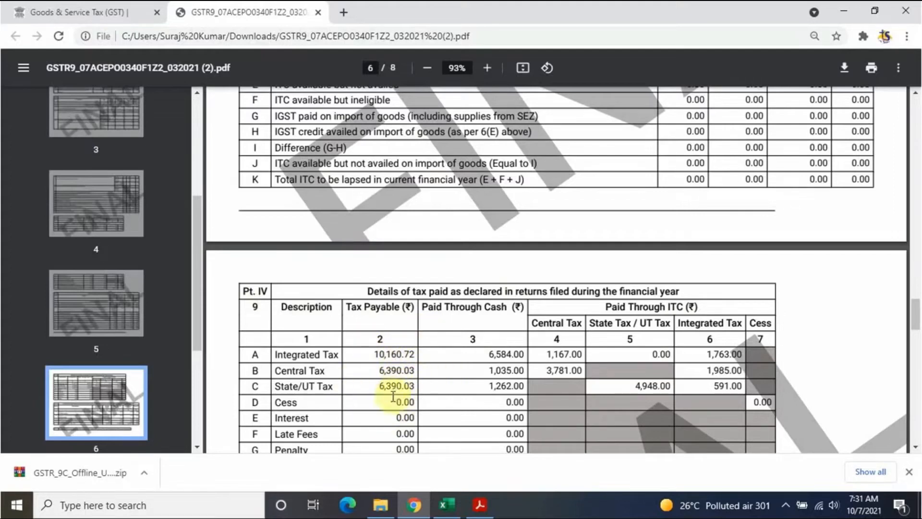
key("alt+Tab")
key("alt+Tab")
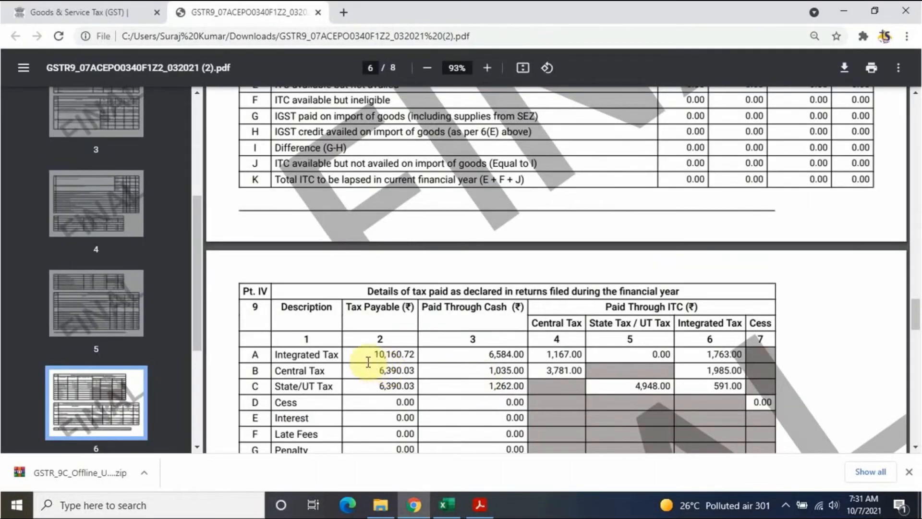
key("alt+Tab")
key("alt+Tab")
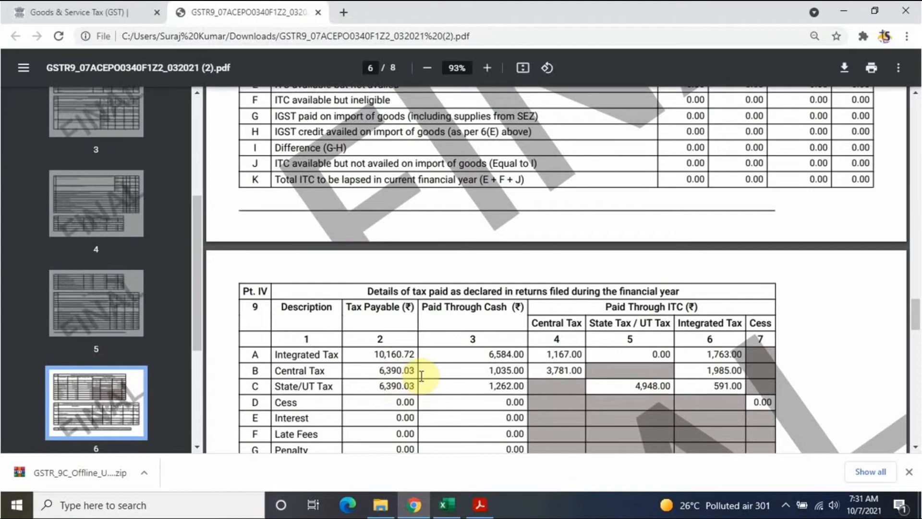
key("alt+Tab")
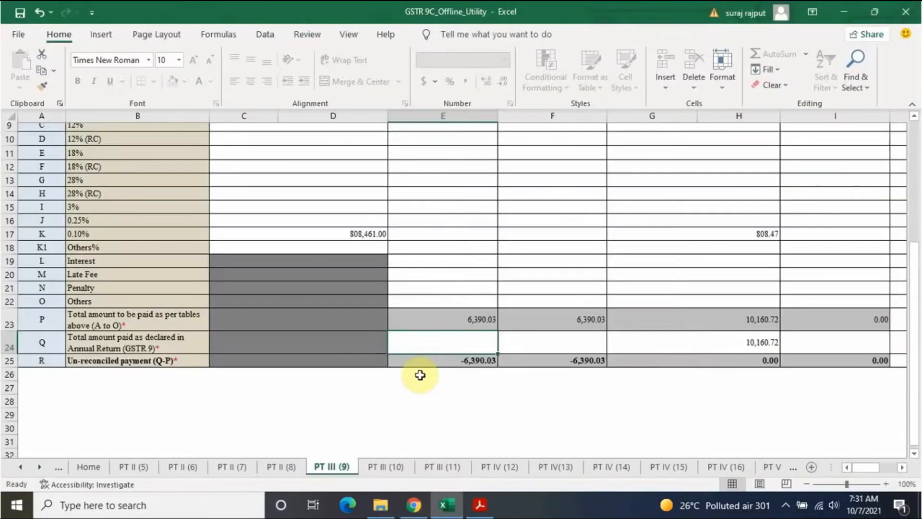
Step: Enter 6,390.03 as both central and state tax paid, then validate the sheet
type("6390")
key("Return")
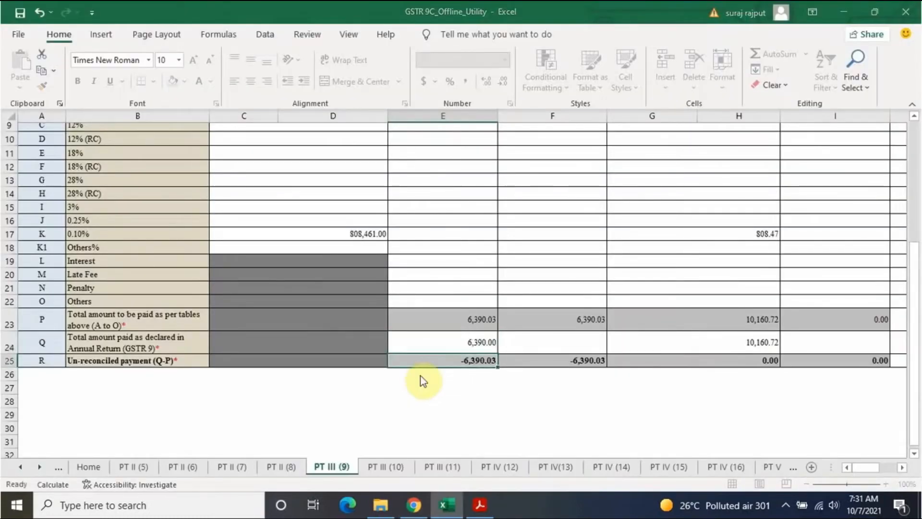
key("Return")
key("Up")
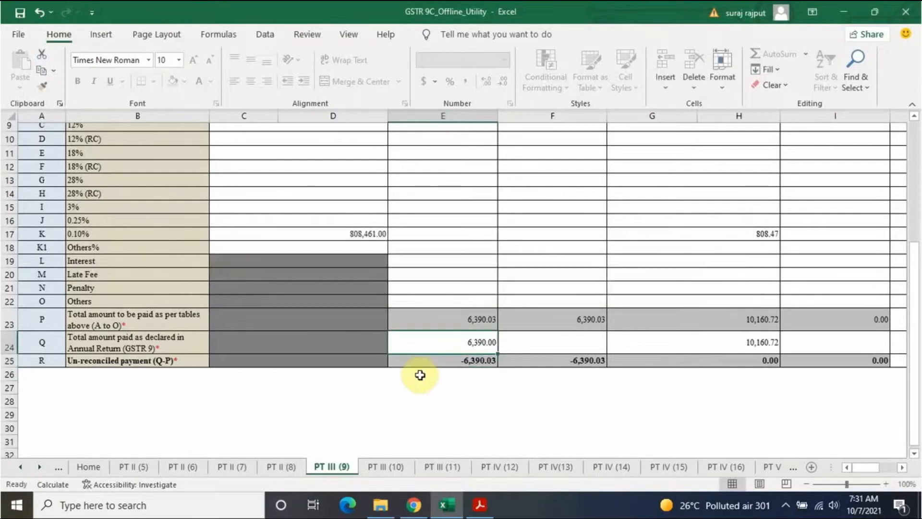
type("6,39")
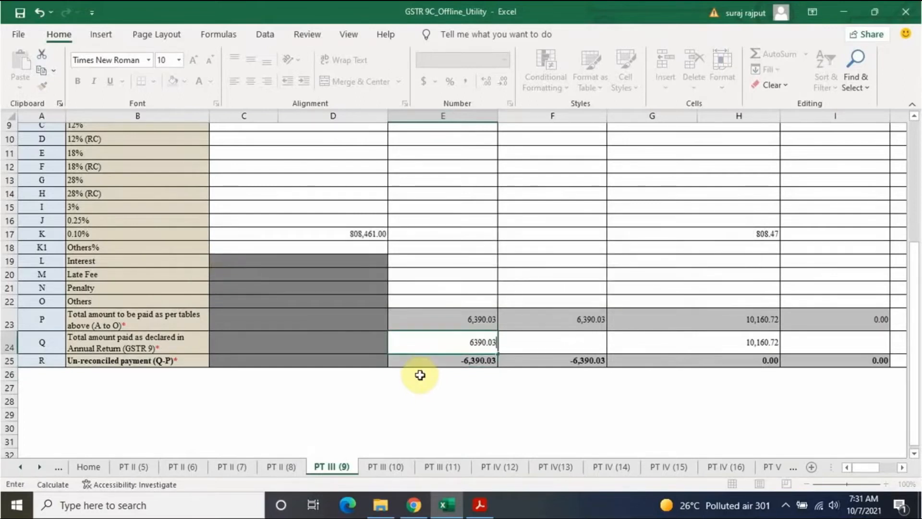
type("0.03")
left_click(557, 339)
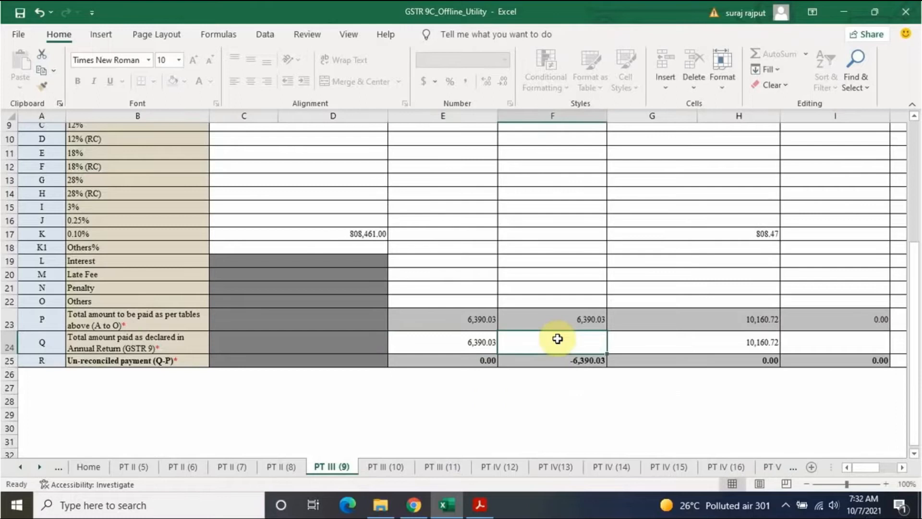
type("6390")
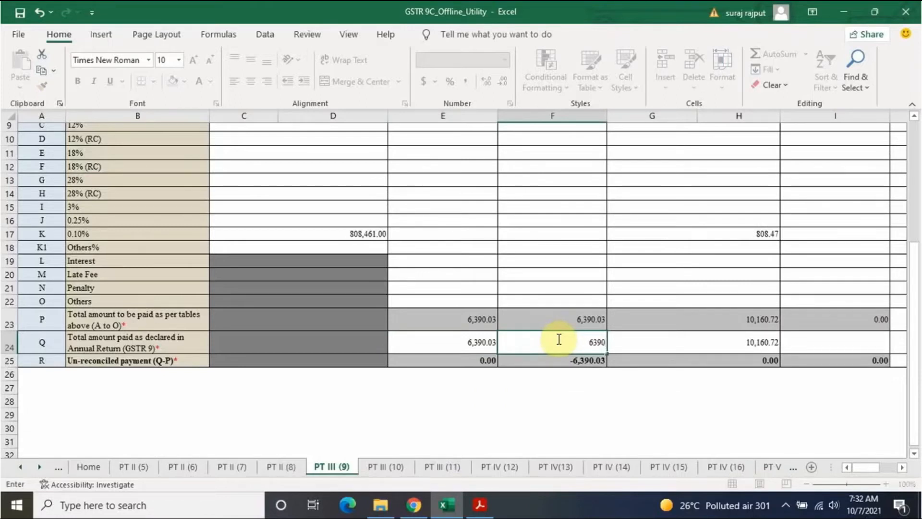
left_click(685, 289)
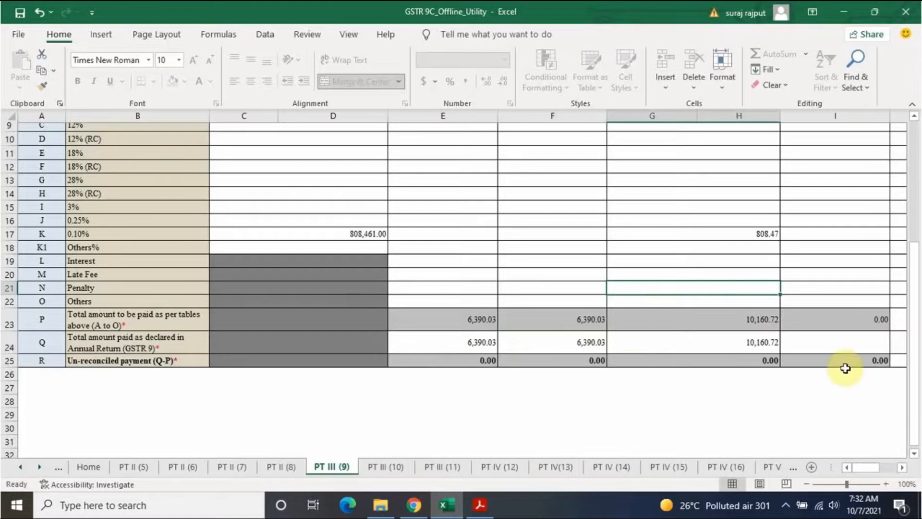
scroll(812, 372, "up", 3)
left_click(817, 193)
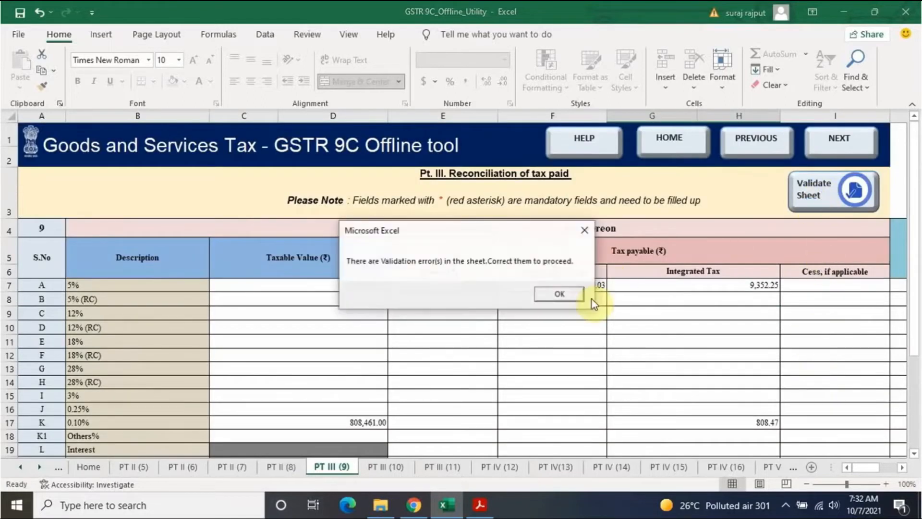
Step: Dismiss the validation error and fill the blank mandatory cess paid cell with 0
left_click(561, 293)
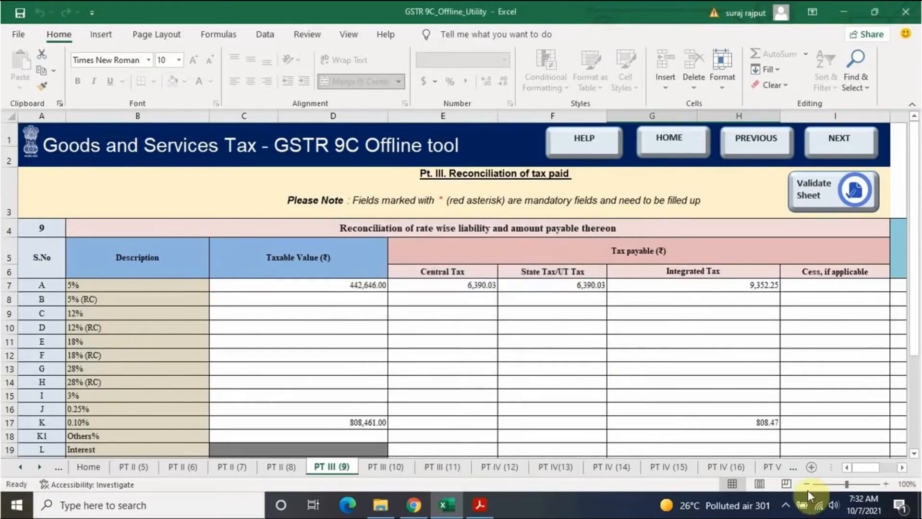
left_click_drag(865, 464, 893, 466)
scroll(593, 395, "down", 3)
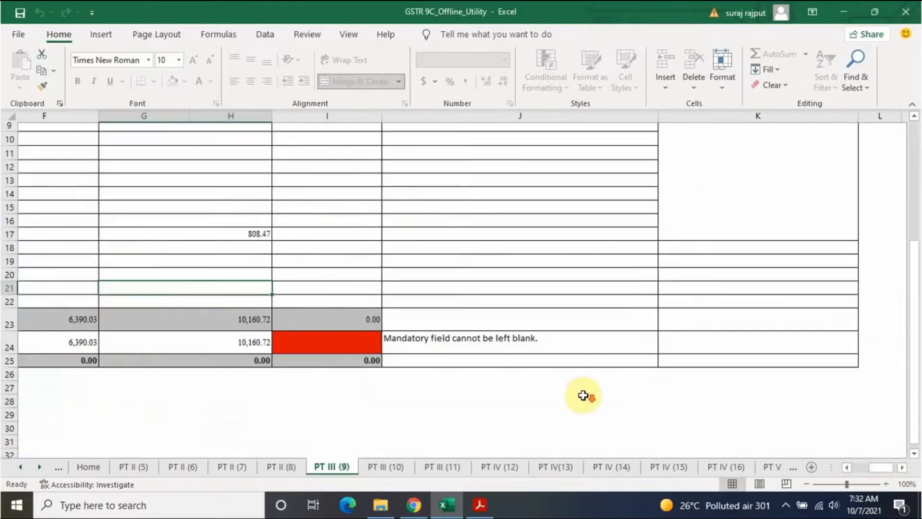
left_click(350, 344)
type("0")
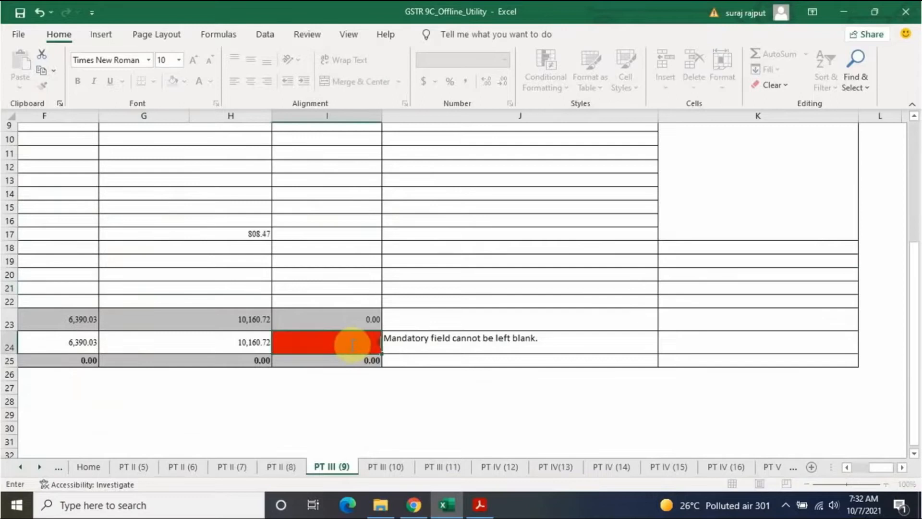
left_click(552, 294)
Step: Re-validate the Table 9 sheet, which now passes with all un-reconciled amounts 0.00
left_click_drag(910, 404, 895, 201)
left_click(329, 208)
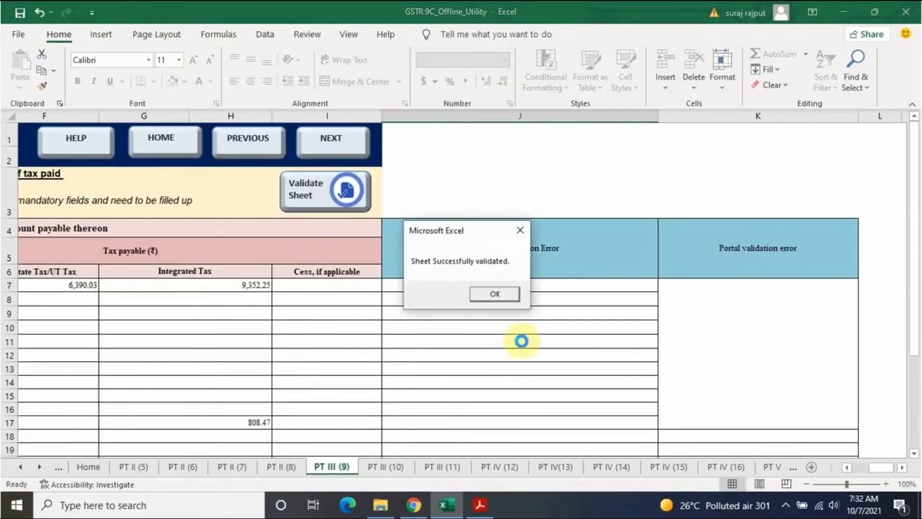
left_click(498, 294)
mouse_move(869, 467)
left_mouse_down()
mouse_move(811, 468)
mouse_move(881, 469)
mouse_move(864, 469)
left_mouse_up()
scroll(684, 379, "down", 3)
scroll(772, 426, "up", 3)
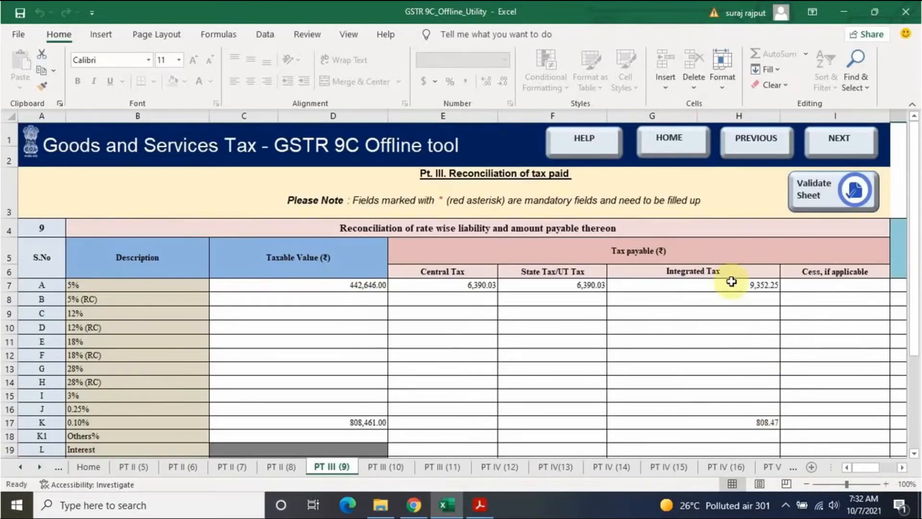
Step: Advance through the Table 10 and Table 11 sheets to the PT IV (12) net ITC reconciliation
left_click(845, 150)
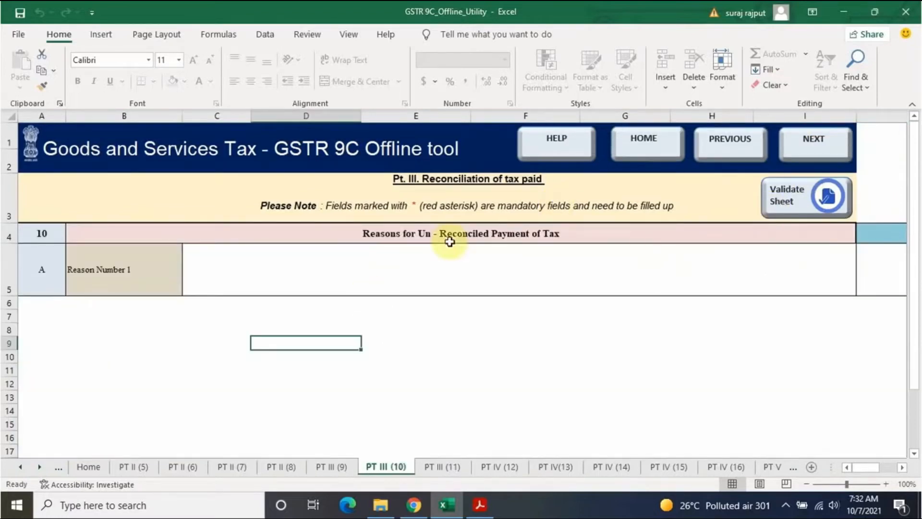
left_click(817, 140)
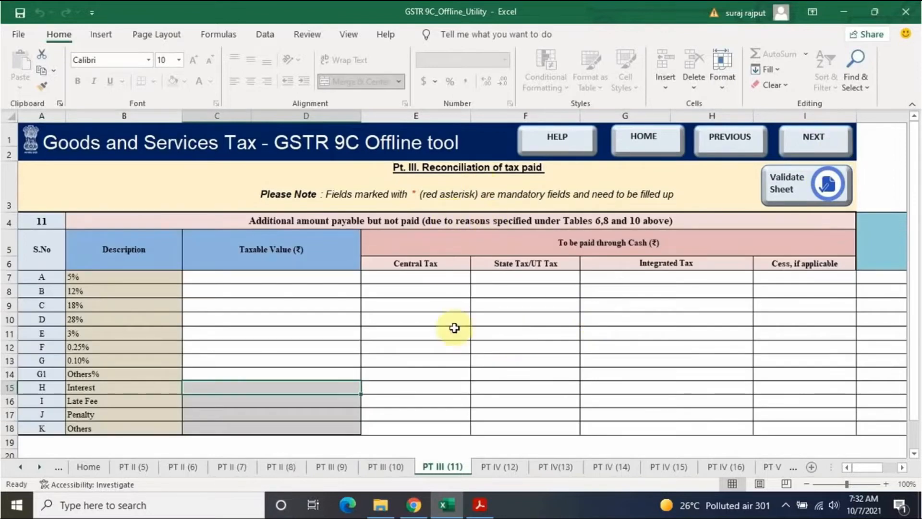
scroll(457, 329, "down", 1)
scroll(457, 329, "up", 1)
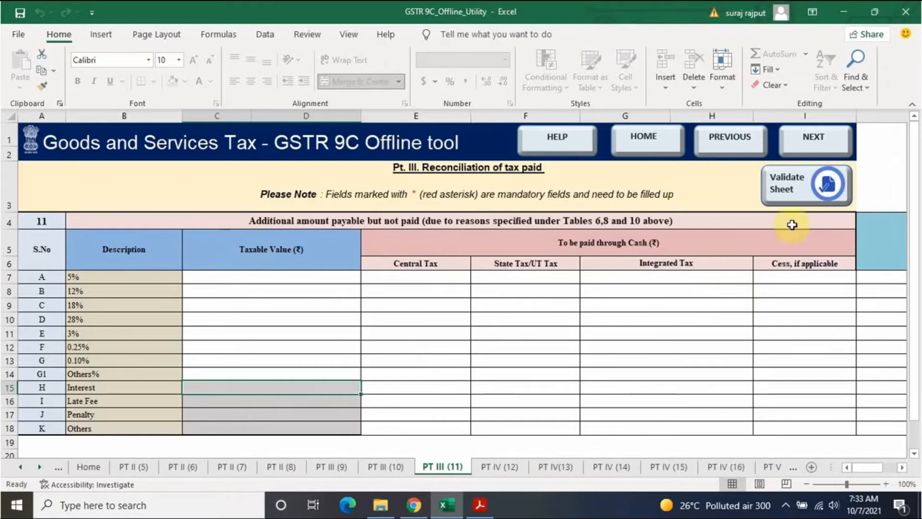
left_click(812, 139)
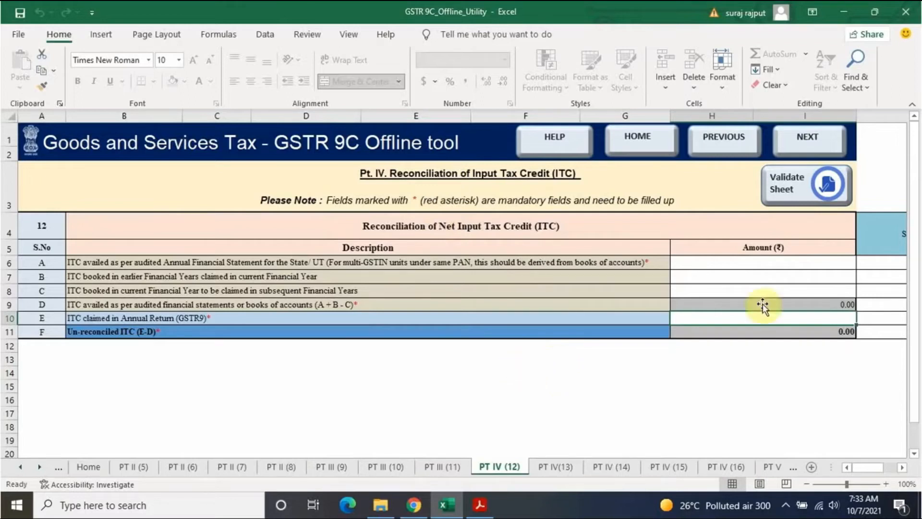
Step: Select the audited and GSTR9-claimed ITC amount cells, then show the filed GSTR-9 PDF in Chrome
left_click(769, 263)
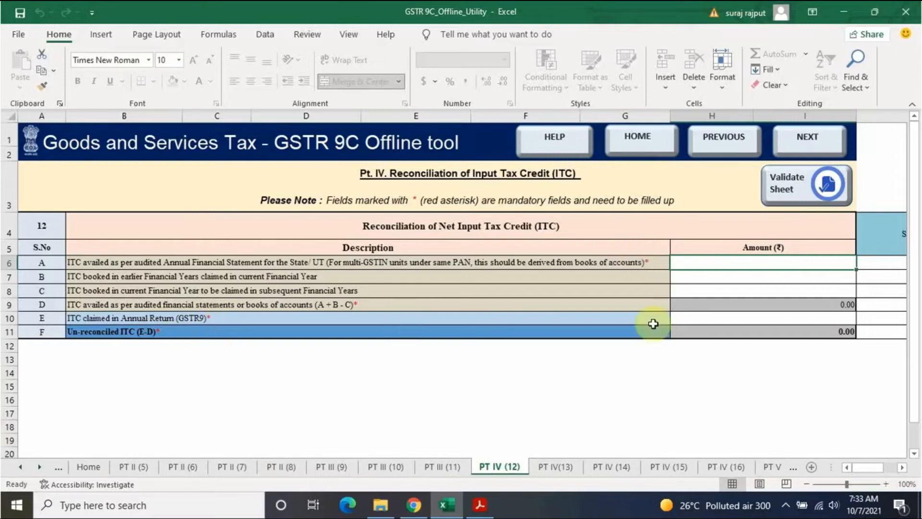
left_click(796, 318)
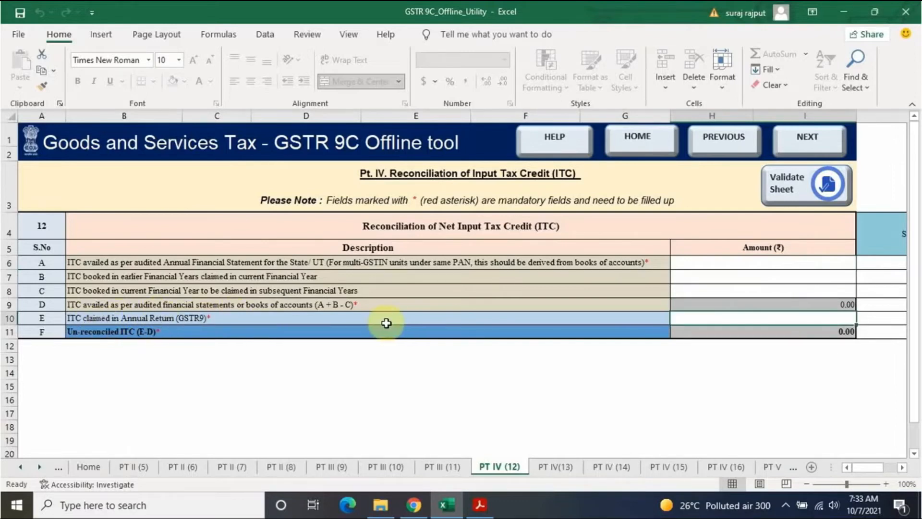
left_click(480, 504)
left_click(414, 506)
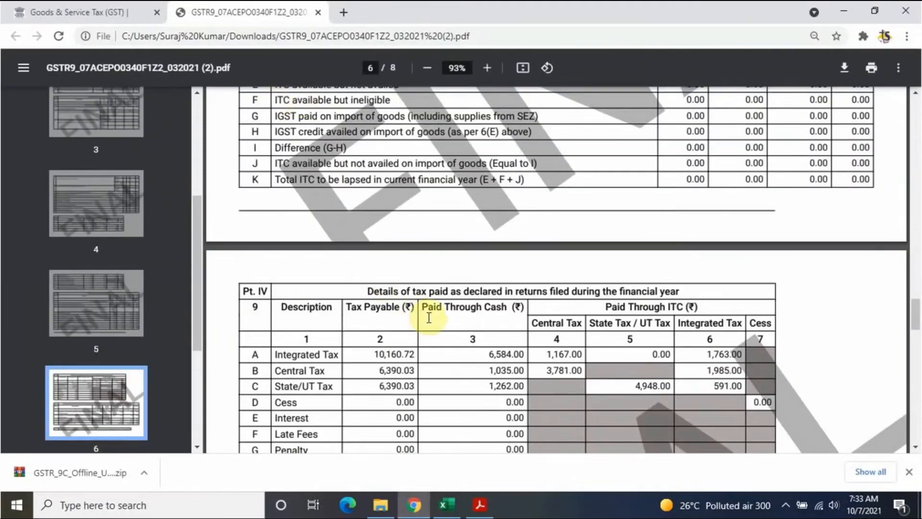
Step: Find the 2,492.54 net ITC in the PDF's page 5 table 6J and begin typing it into Excel
scroll(431, 327, "up", 6)
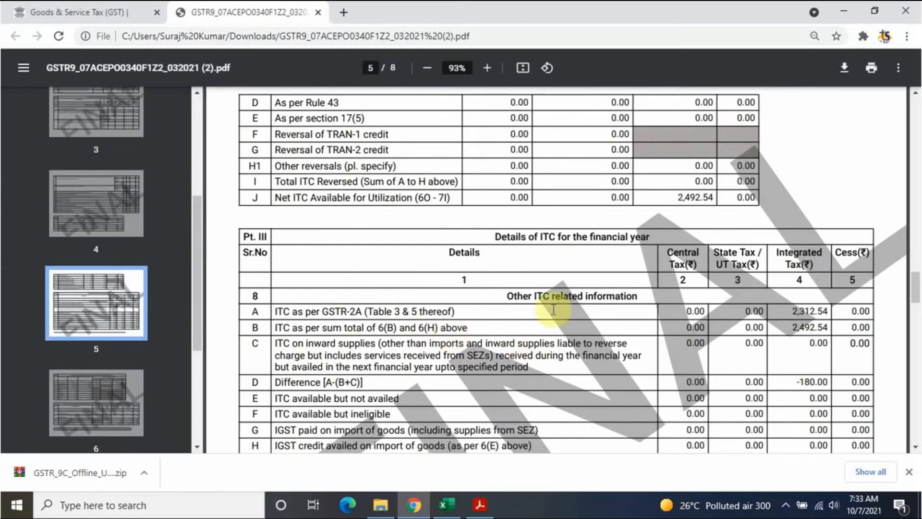
scroll(663, 312, "down", 3)
scroll(463, 319, "up", 3)
scroll(464, 319, "up", 3)
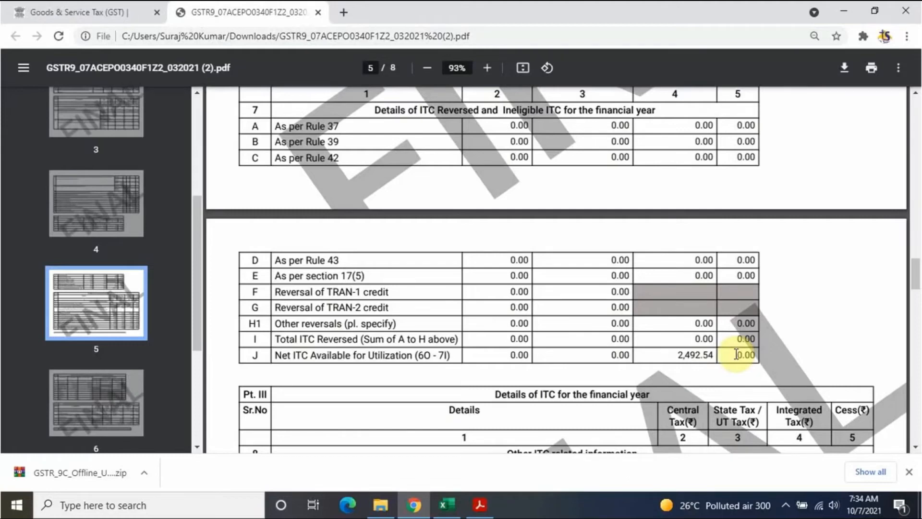
key("alt+Tab")
key("alt+Tab")
type("2492")
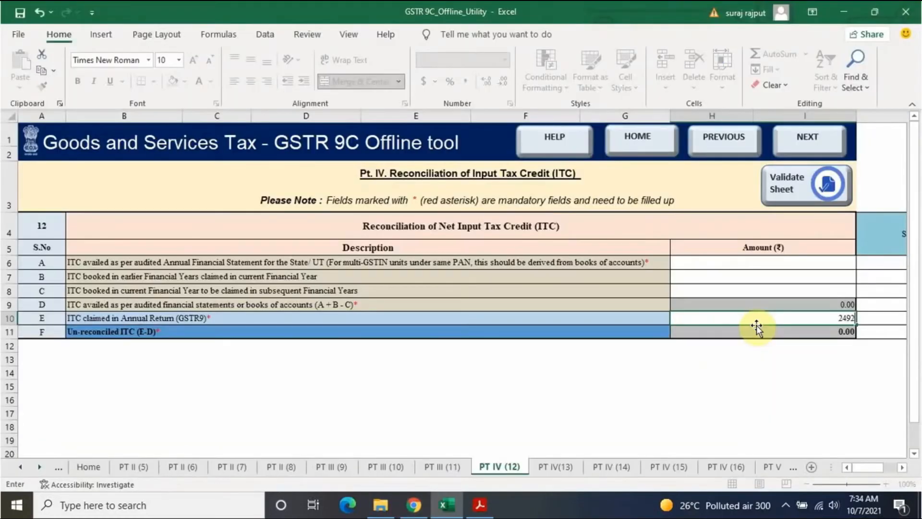
type(".54")
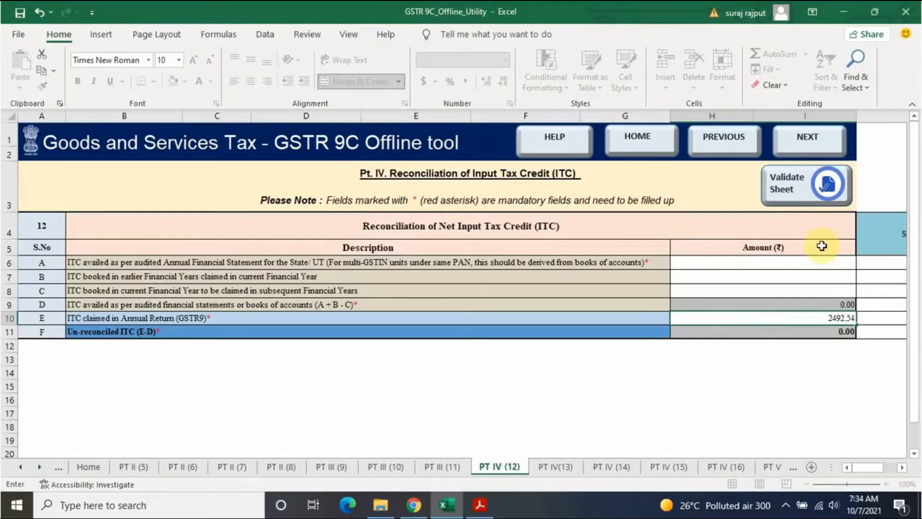
Step: Record 2,492.54 as both GSTR9-claimed and audited-statement ITC, leaving un-reconciled ITC at 0.00
left_click(799, 262)
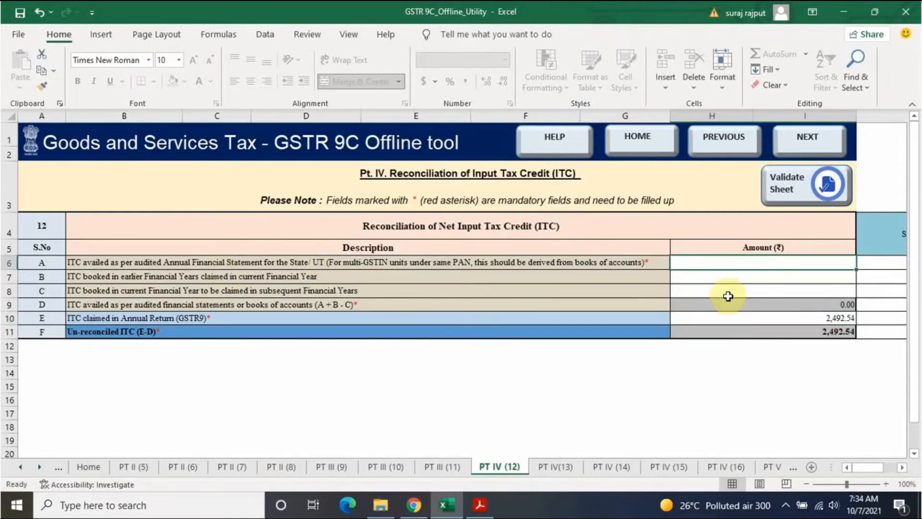
type("2,4")
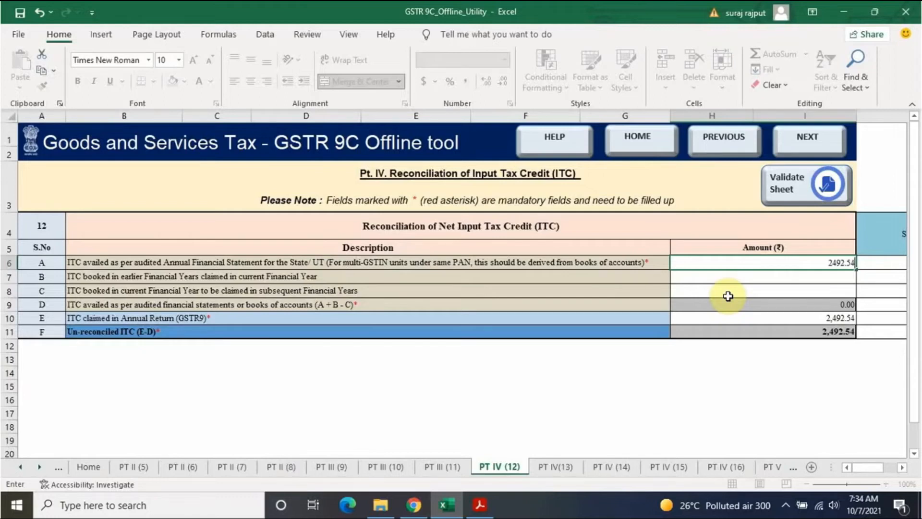
type("92.54")
key("Return")
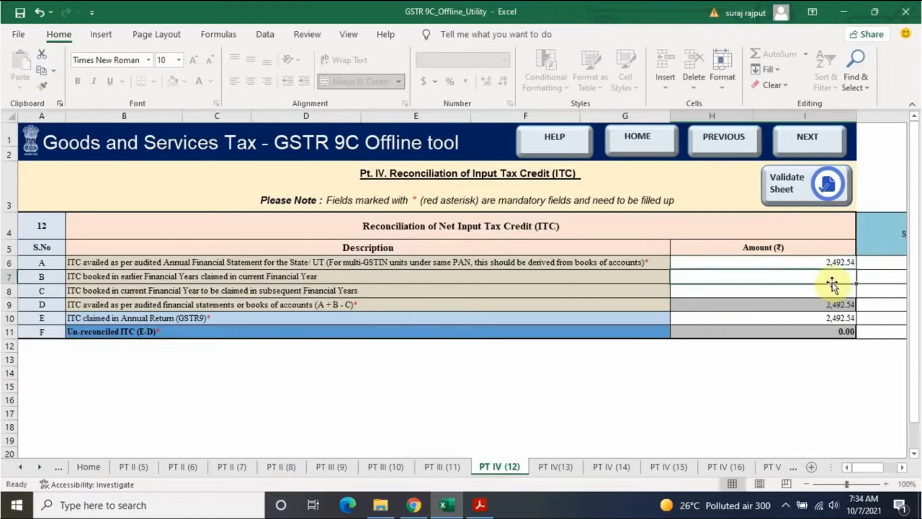
left_click(795, 343)
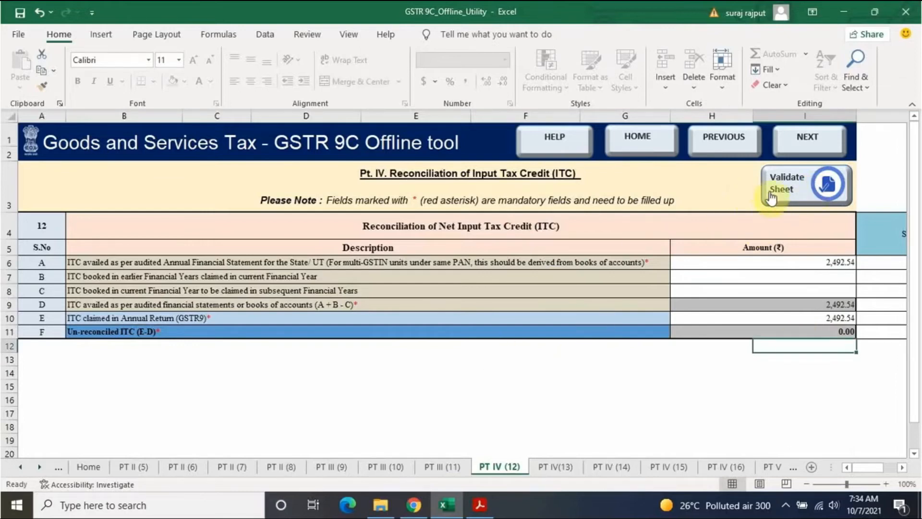
Step: Validate the ITC reconciliation sheet and advance to the Table 13 un-reconciled ITC reasons sheet
left_click(788, 178)
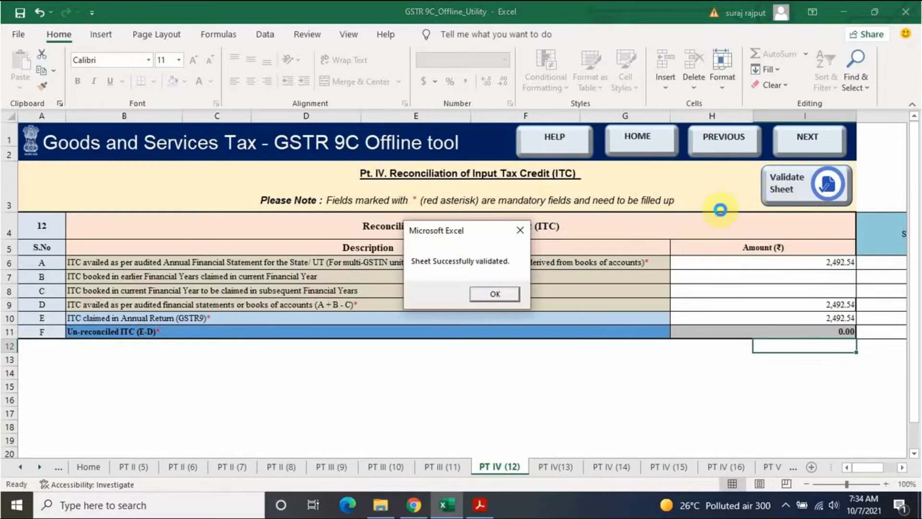
left_click(482, 294)
mouse_move(860, 469)
left_mouse_down()
mouse_move(880, 469)
mouse_move(854, 469)
left_mouse_up()
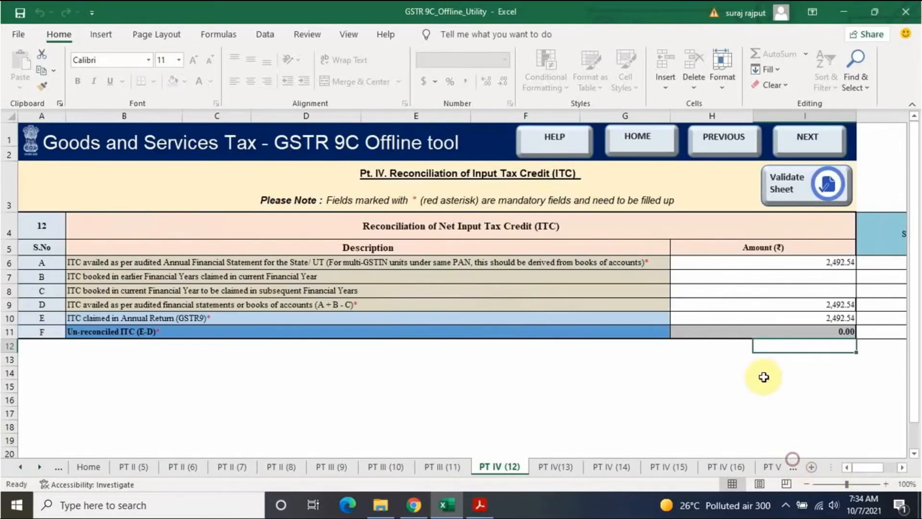
left_click(815, 139)
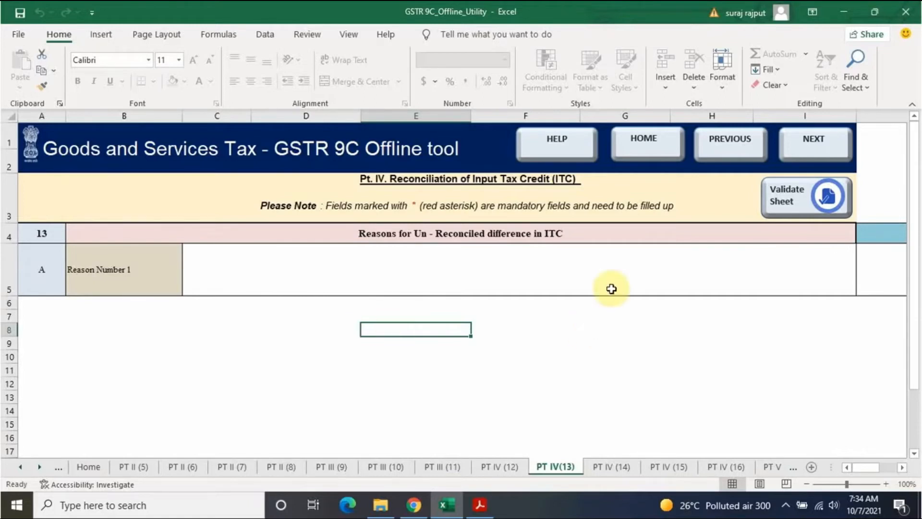
Step: Move past table 13 to table 14, ITC on expenses, and leave it blank
left_click(816, 140)
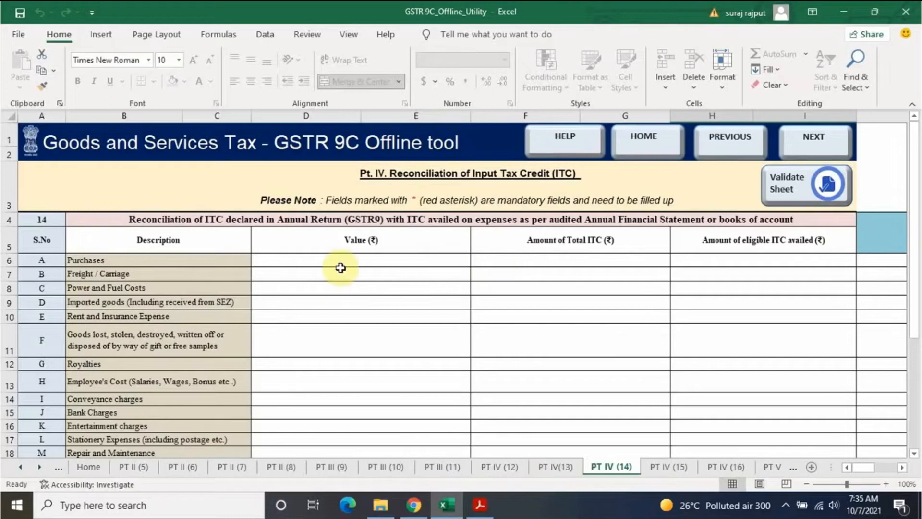
scroll(249, 267, "down", 5)
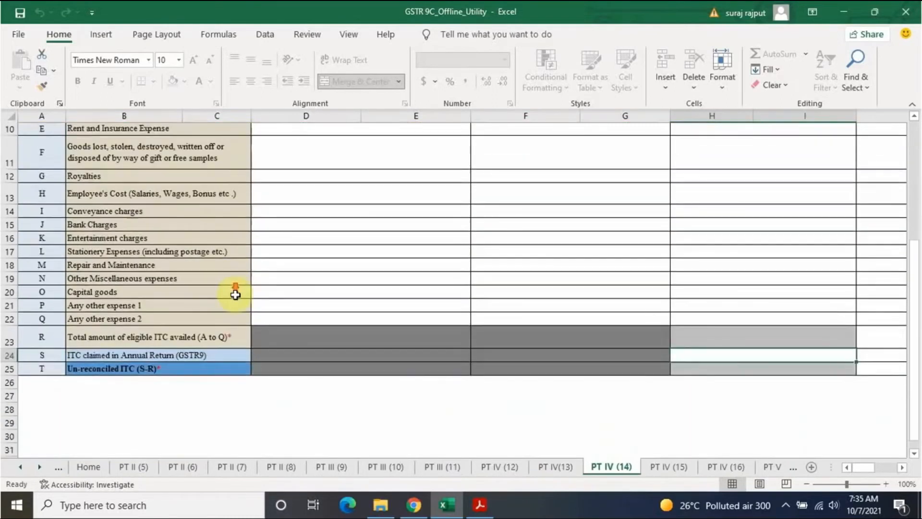
scroll(236, 294, "up", 5)
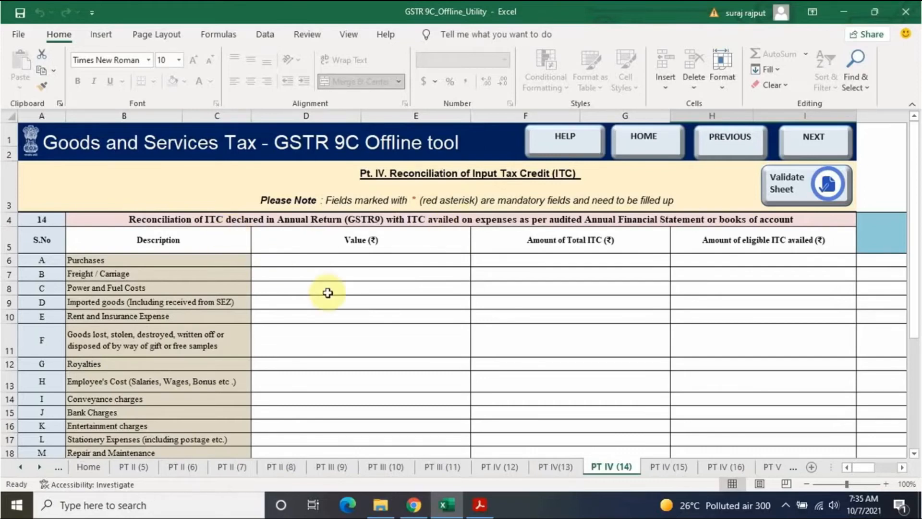
scroll(328, 292, "down", 1)
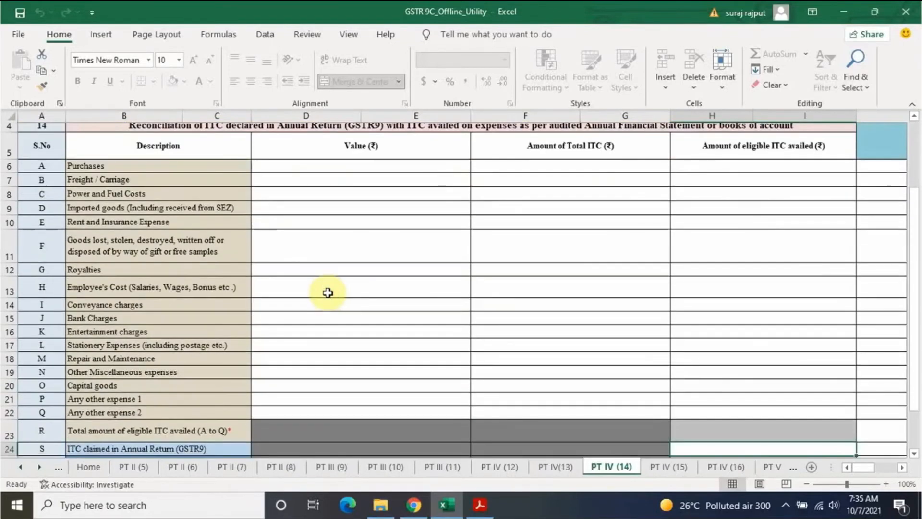
scroll(328, 293, "up", 1)
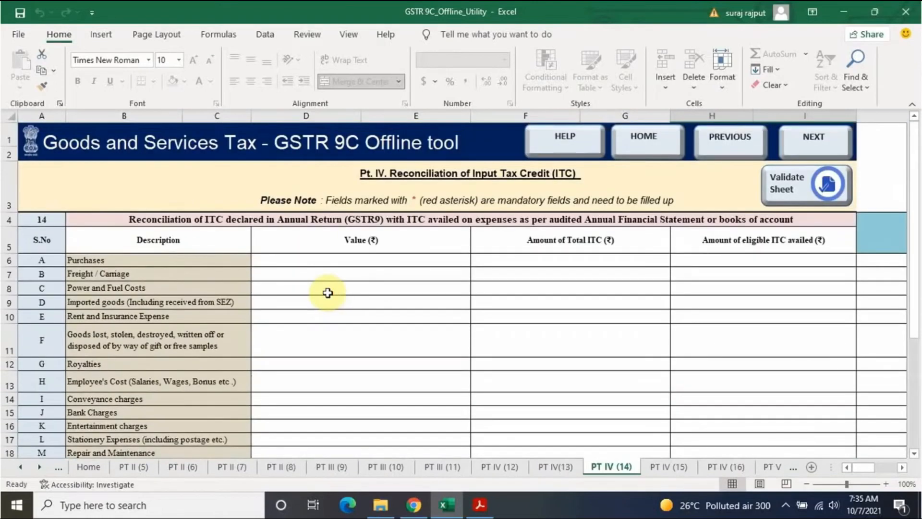
scroll(328, 293, "down", 1)
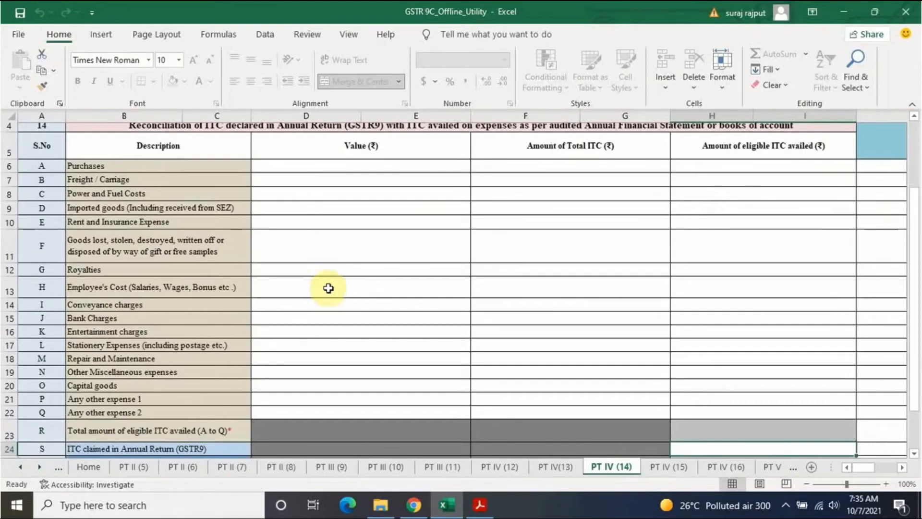
scroll(328, 288, "up", 1)
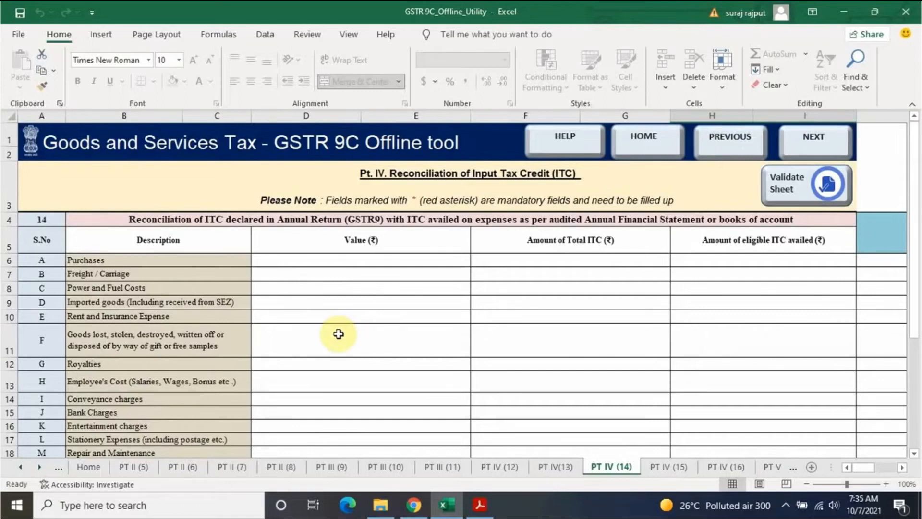
Step: Pass tables 15 and 16 unfilled, reach the Pt. V additional liability sheet, then return home
left_click(819, 140)
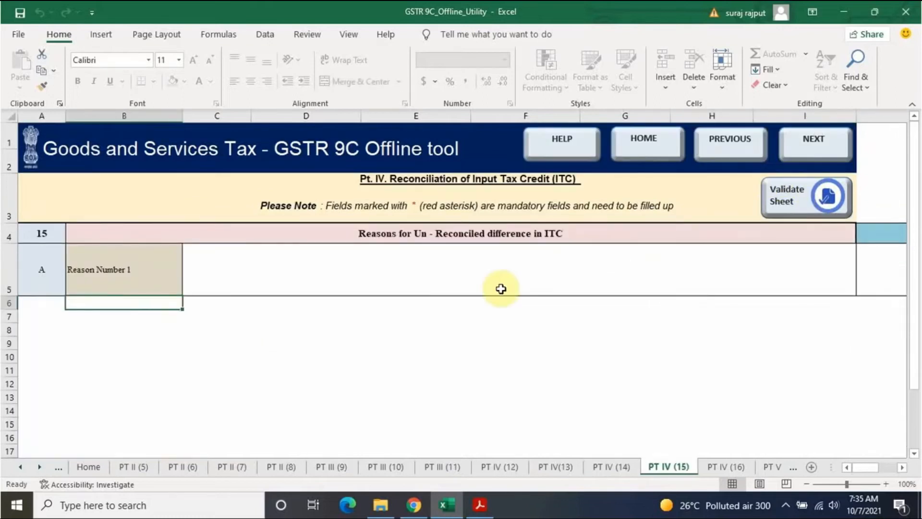
left_click(828, 151)
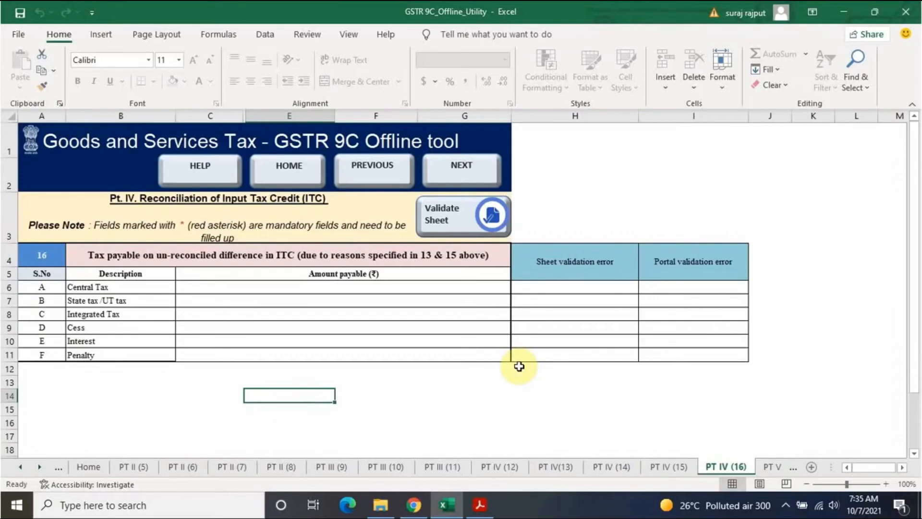
left_click(487, 170)
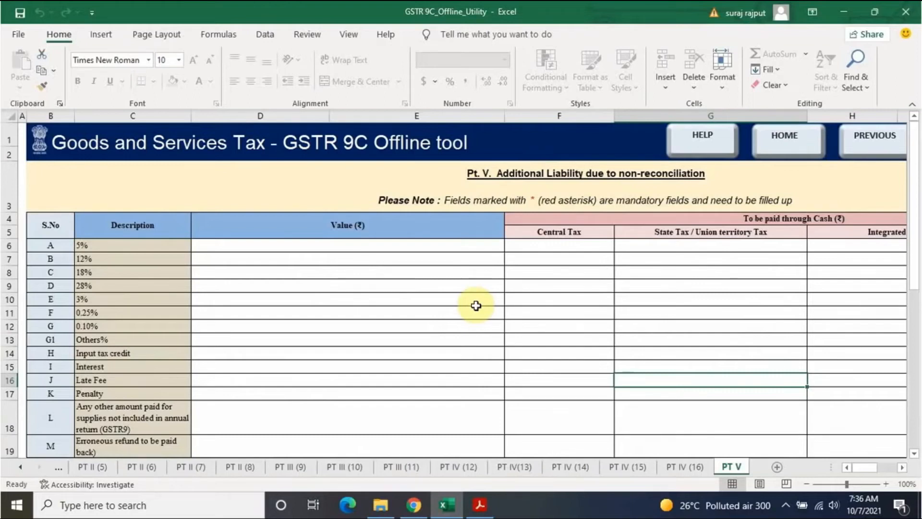
scroll(504, 379, "down", 5)
scroll(505, 379, "up", 4)
scroll(505, 379, "up", 1)
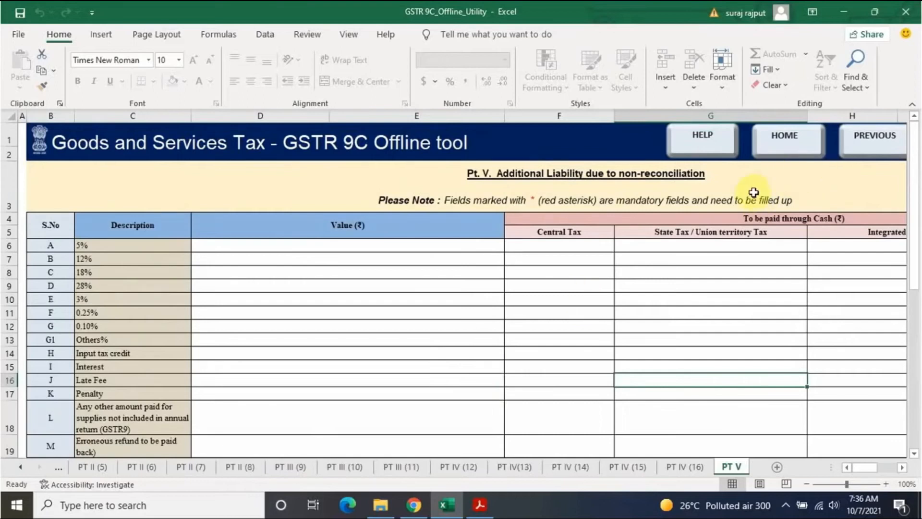
left_click_drag(866, 469, 830, 465)
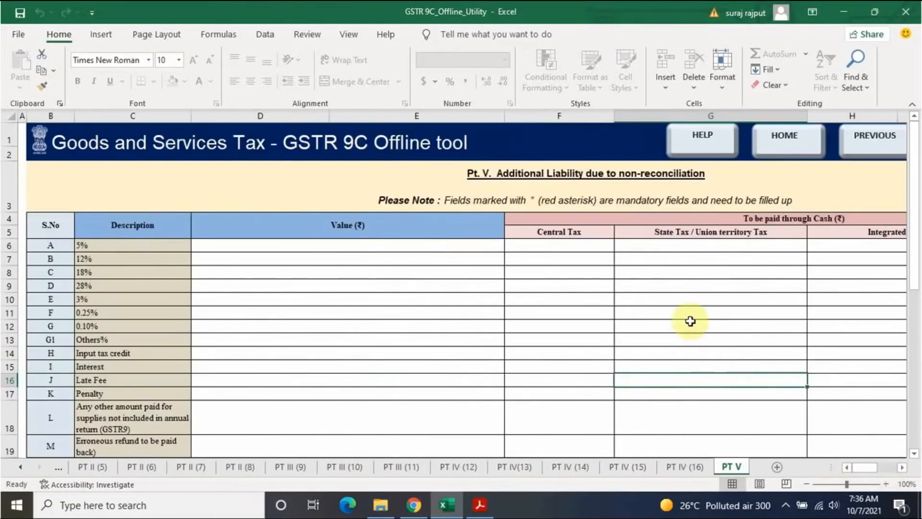
left_click(784, 141)
Step: Generate the GSTR-9C JSON file under its suggested name and switch to the GSTR-9 PDF in Chrome
scroll(577, 359, "up", 2)
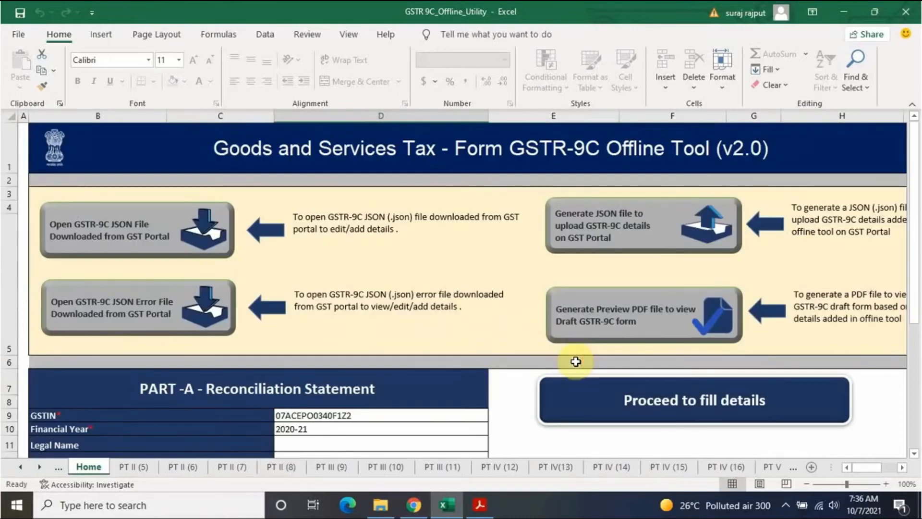
left_click(616, 233)
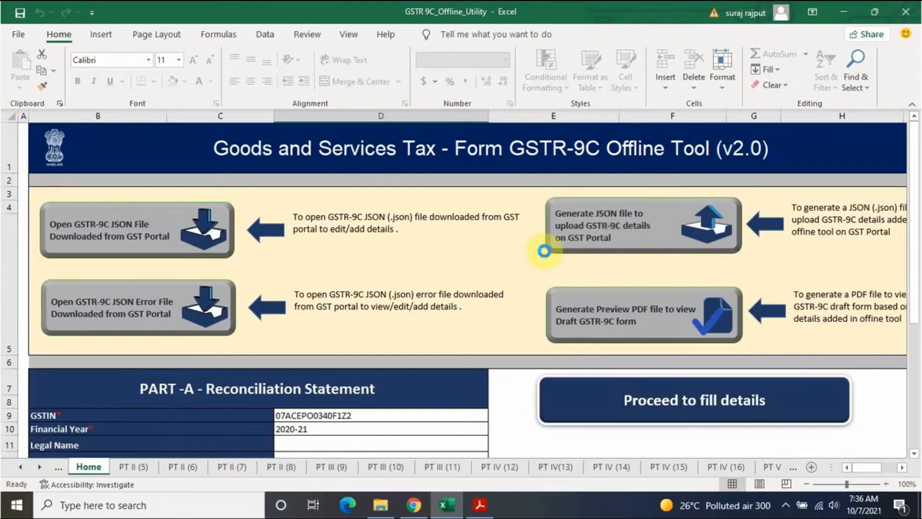
scroll(102, 175, "down", 2)
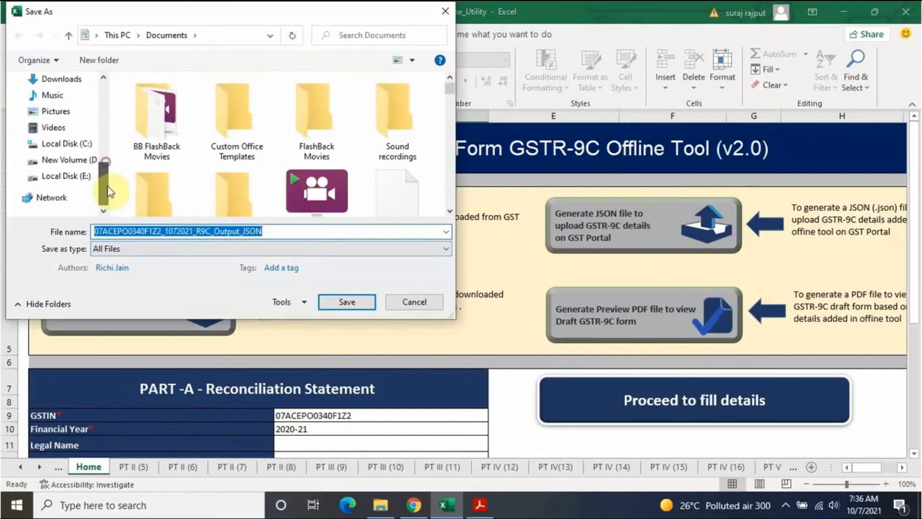
key("Return")
left_click(573, 304)
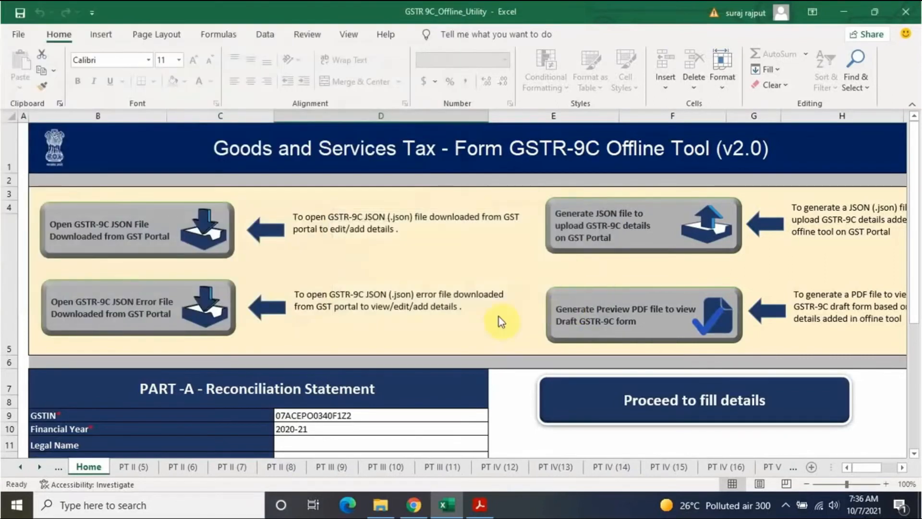
left_click(419, 506)
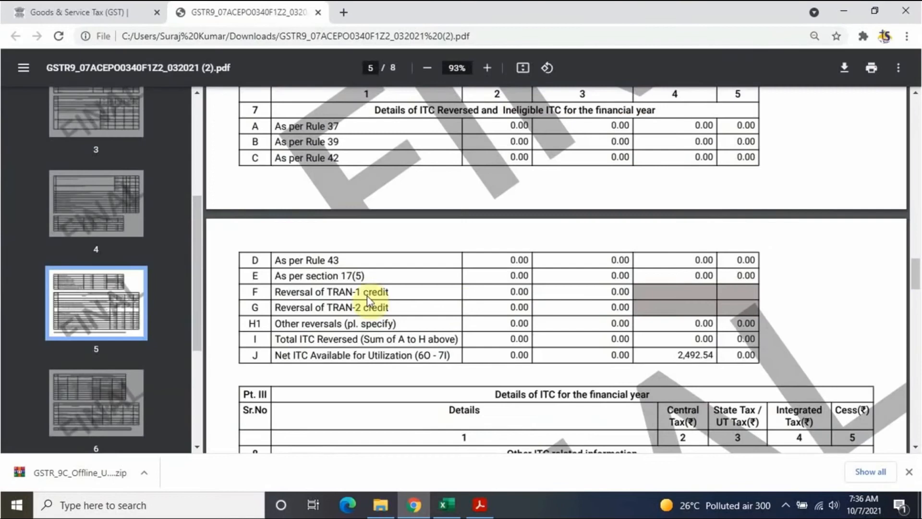
Step: Switch to the GST portal tab and go back to the dashboard
key("ctrl+Tab")
scroll(325, 332, "up", 10)
scroll(326, 333, "up", 8)
left_click(103, 176)
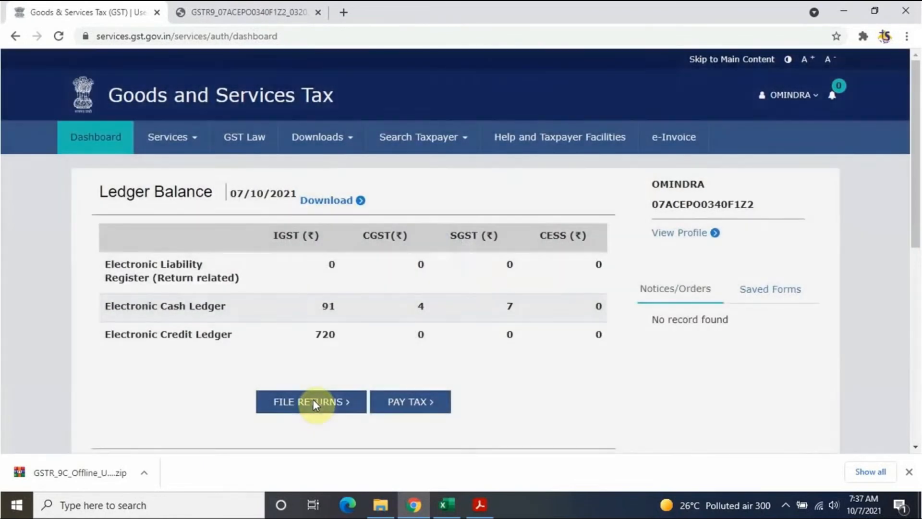
left_click(314, 403)
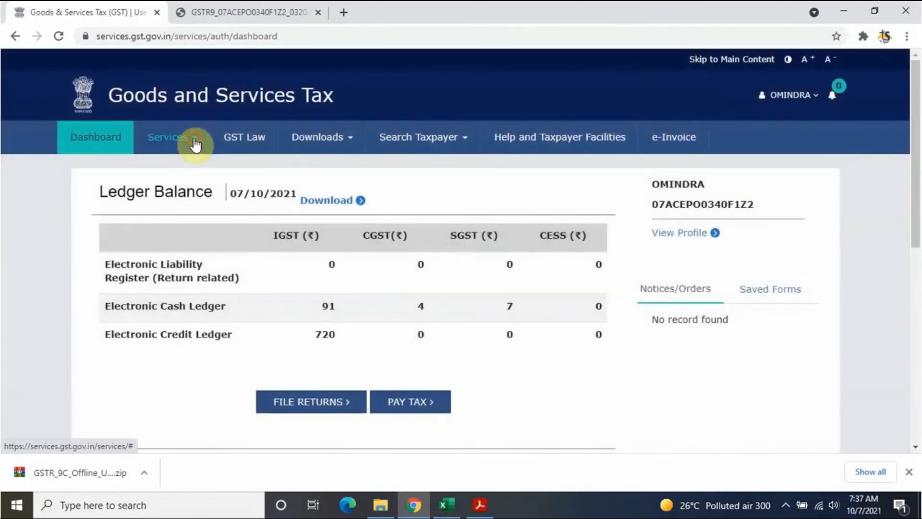
Step: Open Services > Returns > Annual Return and search financial year 2020-21
left_click(194, 143)
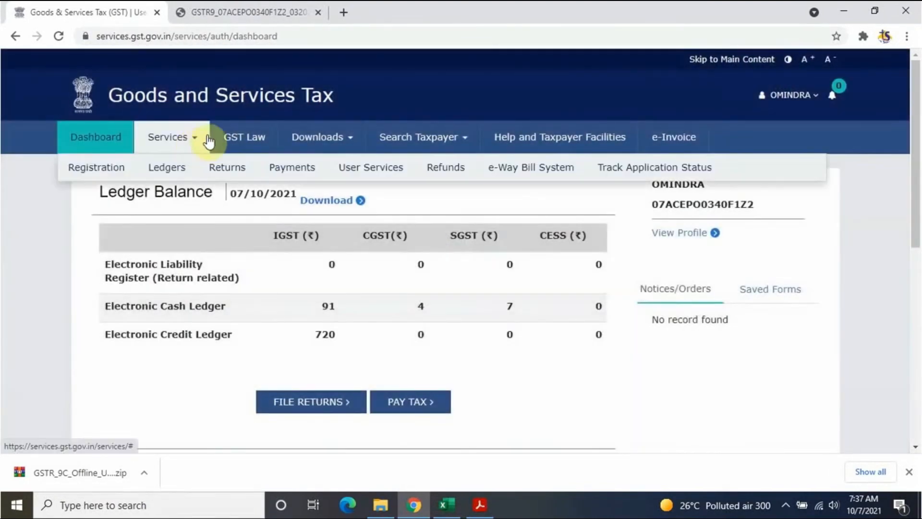
mouse_move(237, 178)
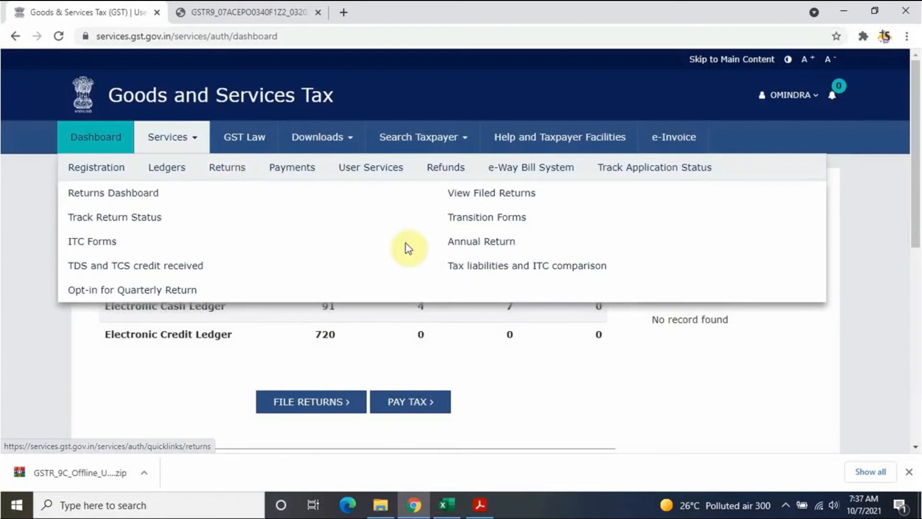
left_click(499, 241)
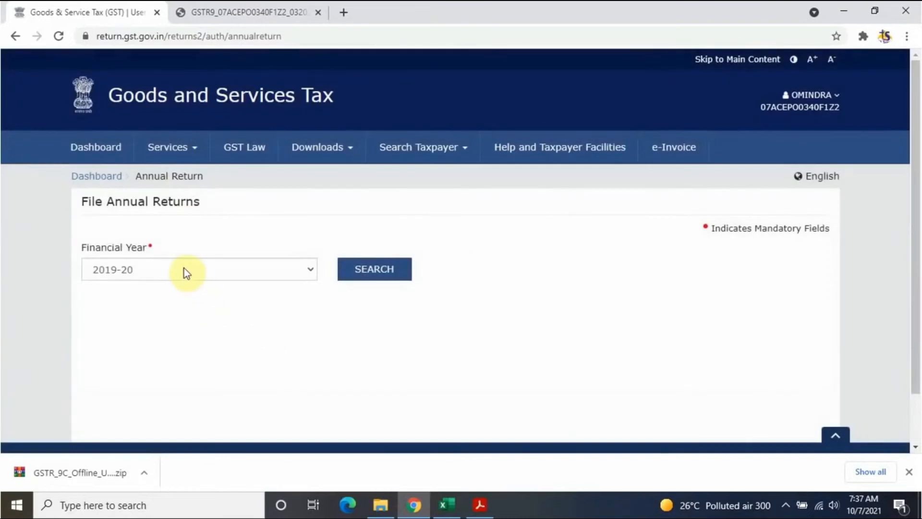
left_click(183, 269)
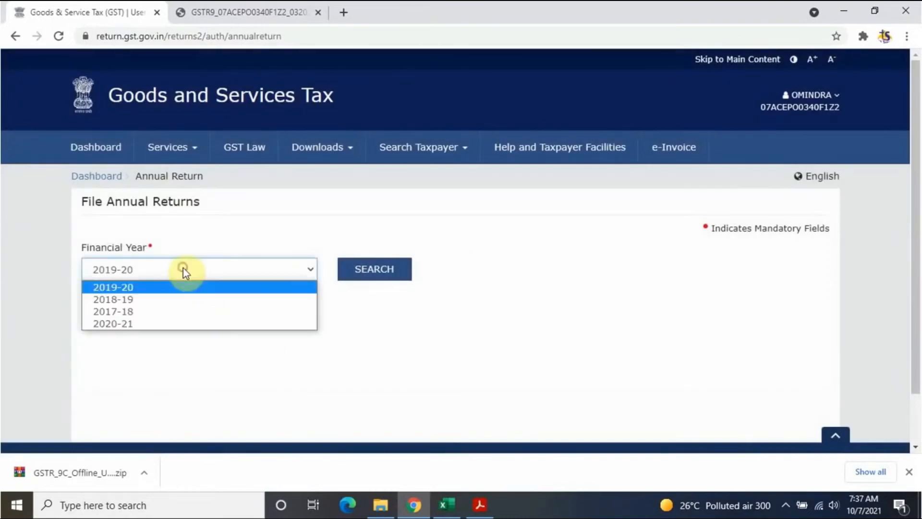
left_click(155, 323)
left_click(377, 272)
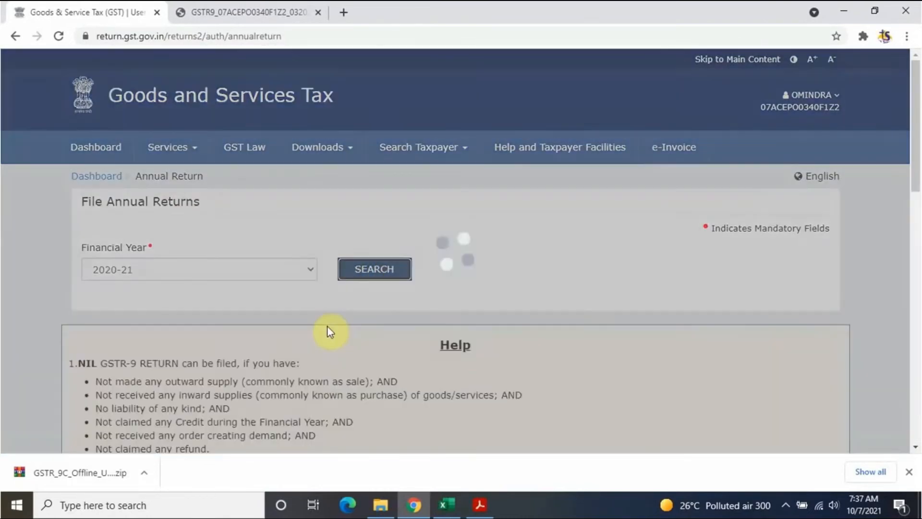
scroll(327, 327, "down", 6)
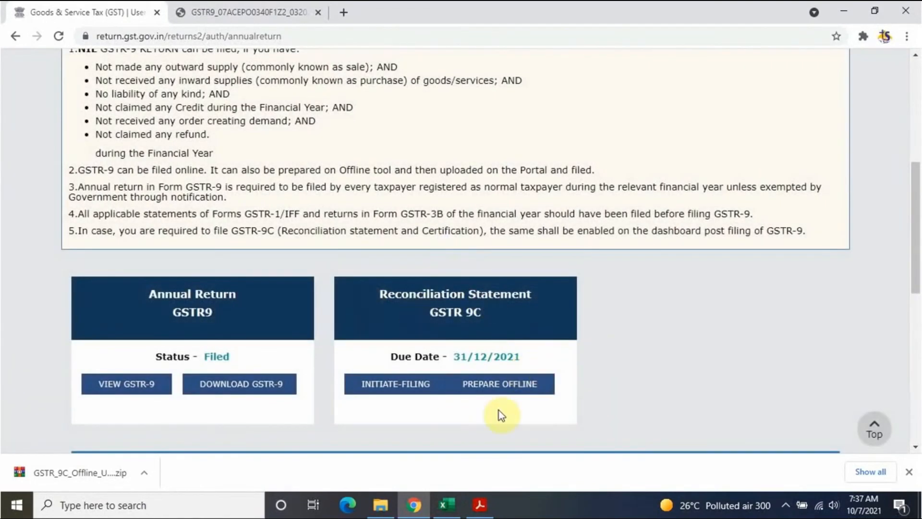
Step: Confirm the uploaded GSTR-9C JSON shows Processed in Upload History, then go back to File Annual Returns
left_click(502, 392)
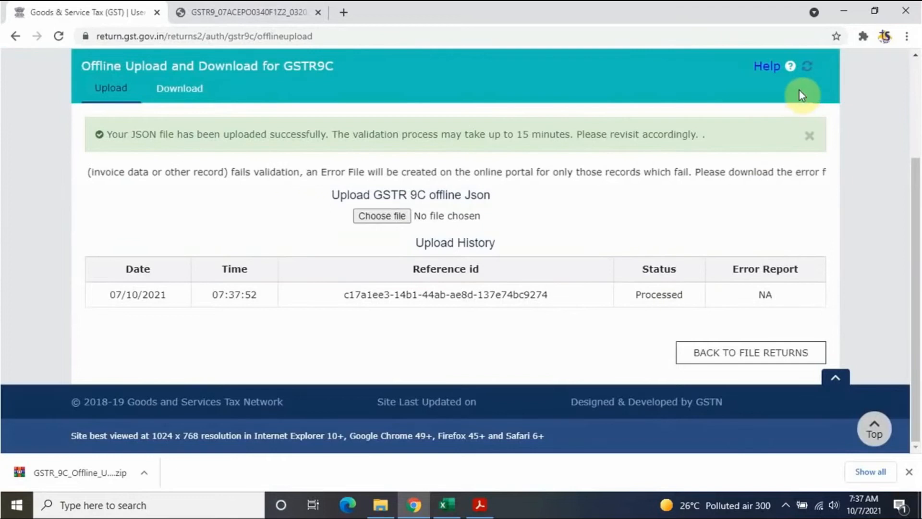
left_click(808, 67)
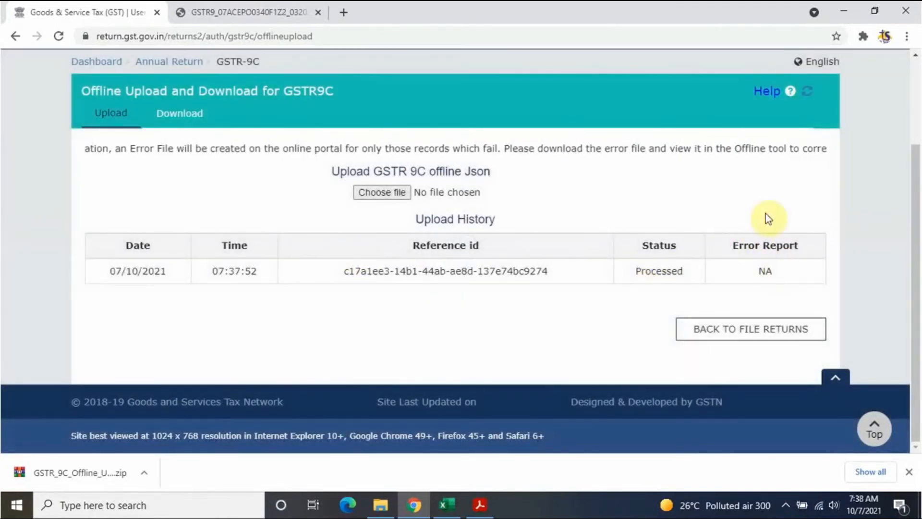
left_click(761, 330)
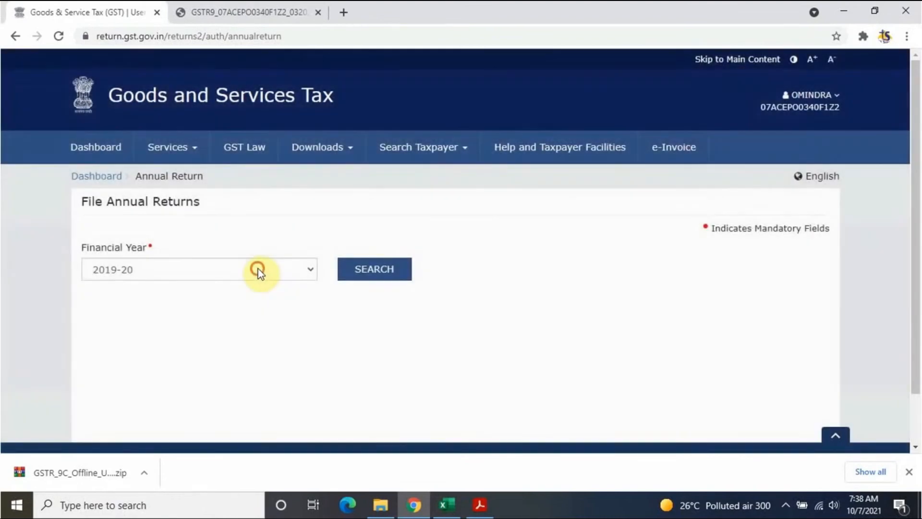
Step: Search FY 2020-21 returns and initiate online filing of GSTR-9C
left_click(259, 272)
left_click(201, 322)
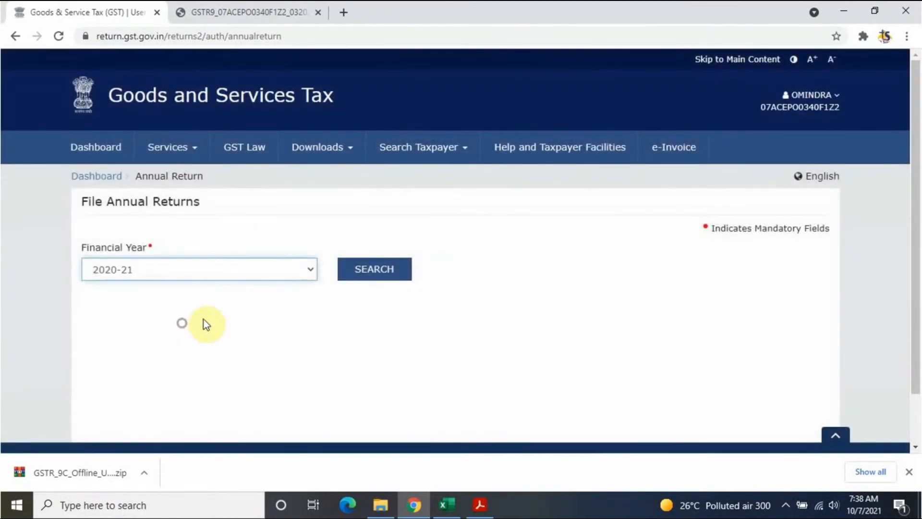
left_click(392, 273)
scroll(356, 339, "down", 7)
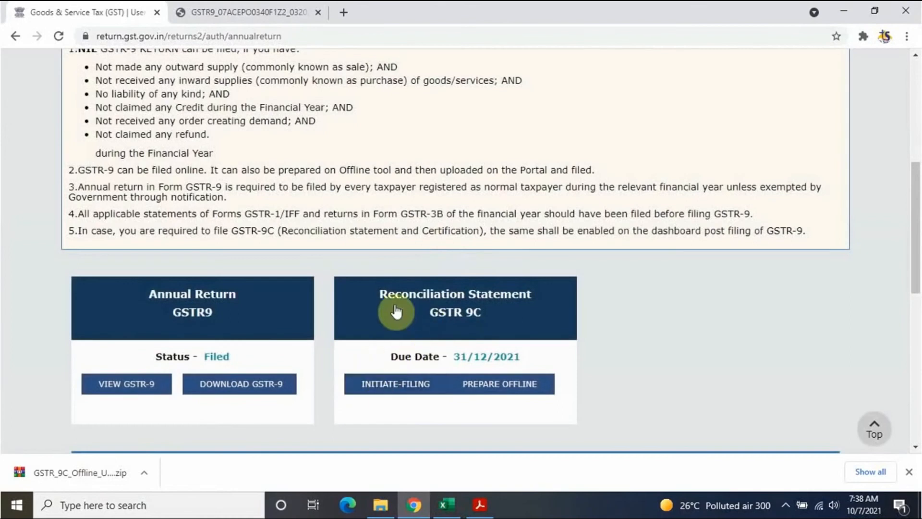
left_click(382, 396)
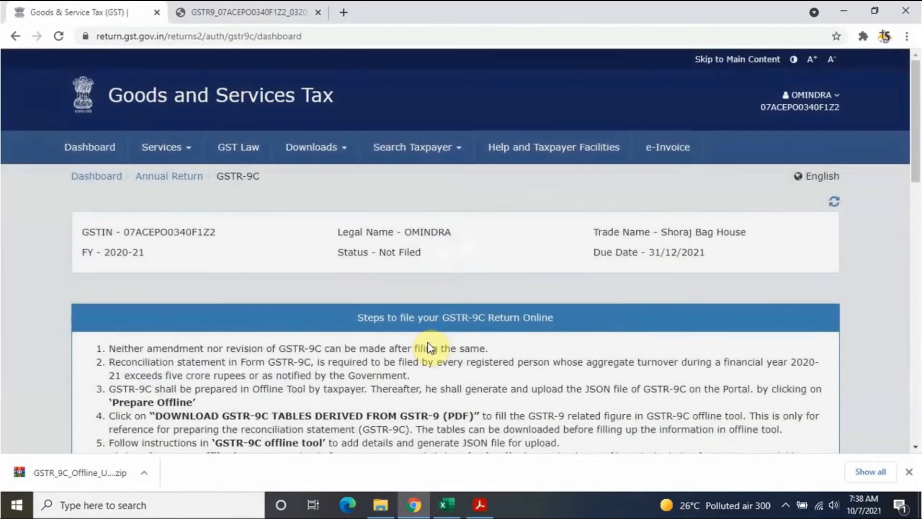
scroll(428, 342, "down", 5)
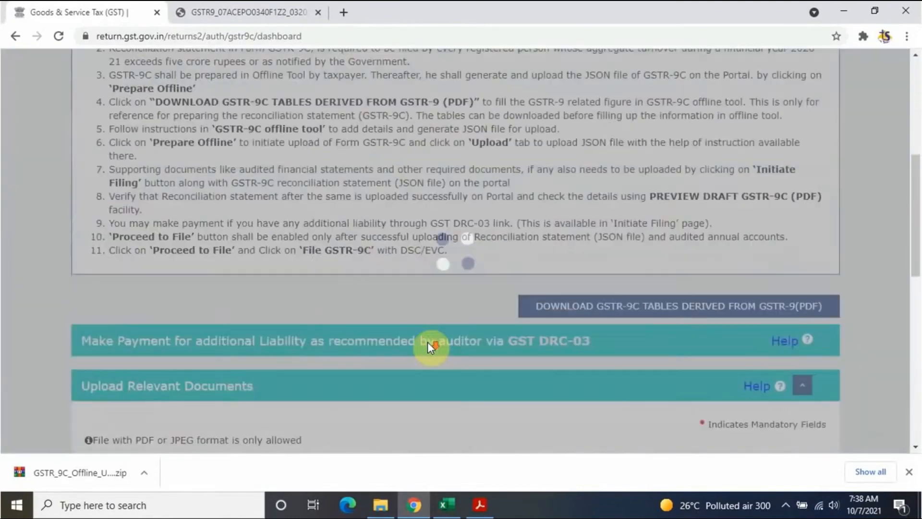
scroll(409, 312, "down", 4)
scroll(529, 322, "up", 6)
scroll(566, 326, "down", 3)
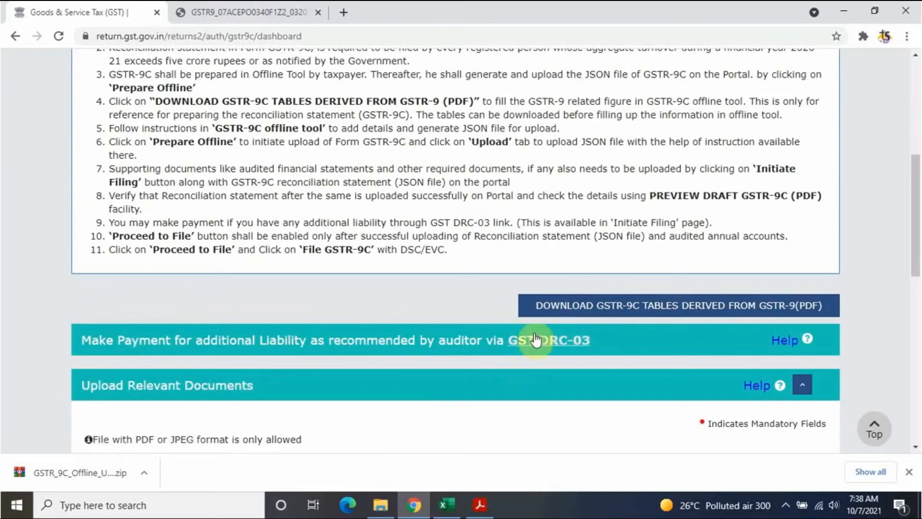
scroll(520, 380, "down", 3)
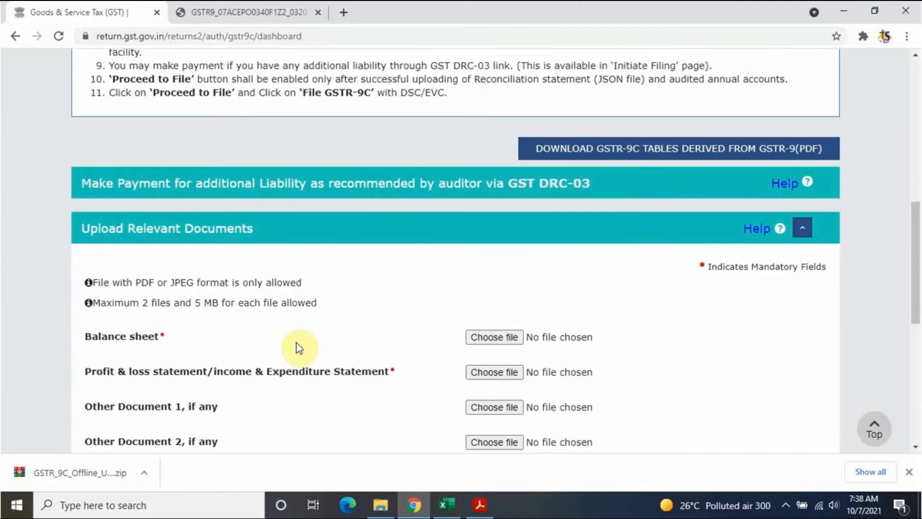
Step: Upload balance sheet.pdf as both the Balance sheet and Profit & loss documents, and save
left_click(486, 339)
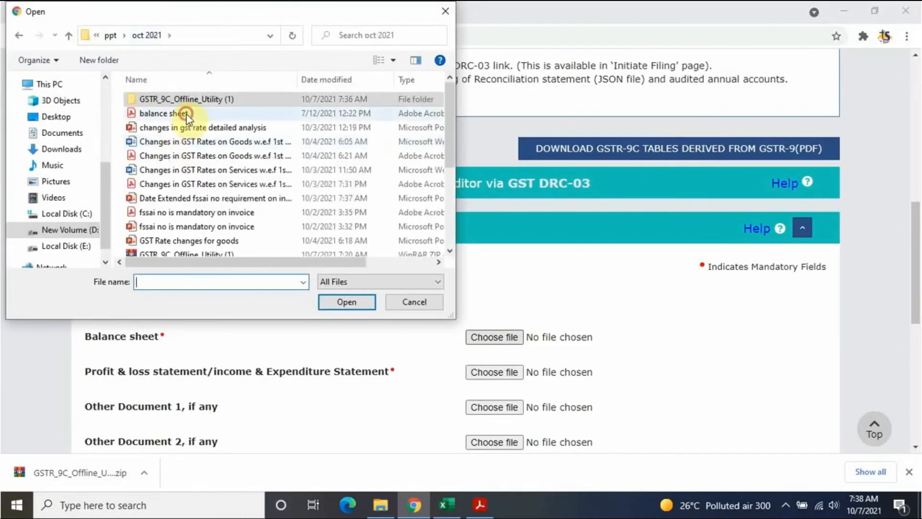
left_click(176, 114)
left_click(347, 303)
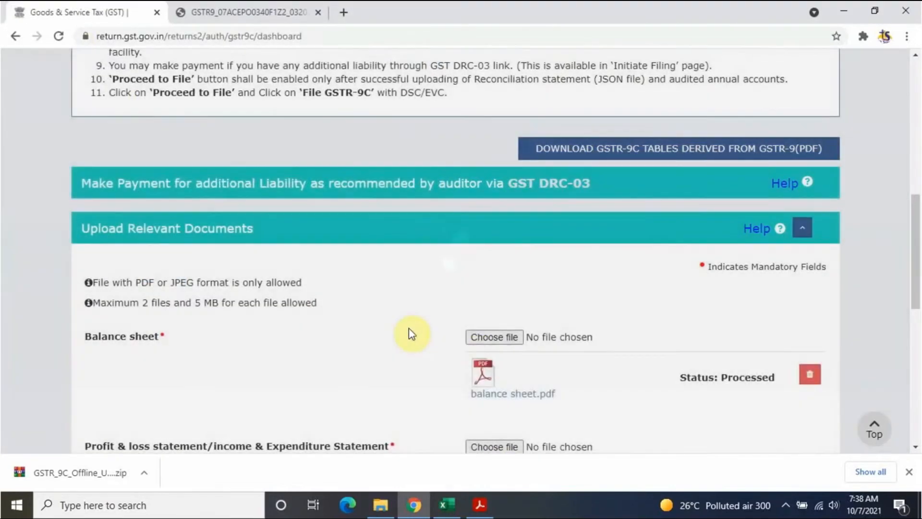
scroll(408, 327, "down", 3)
left_click(287, 206)
left_click(181, 113)
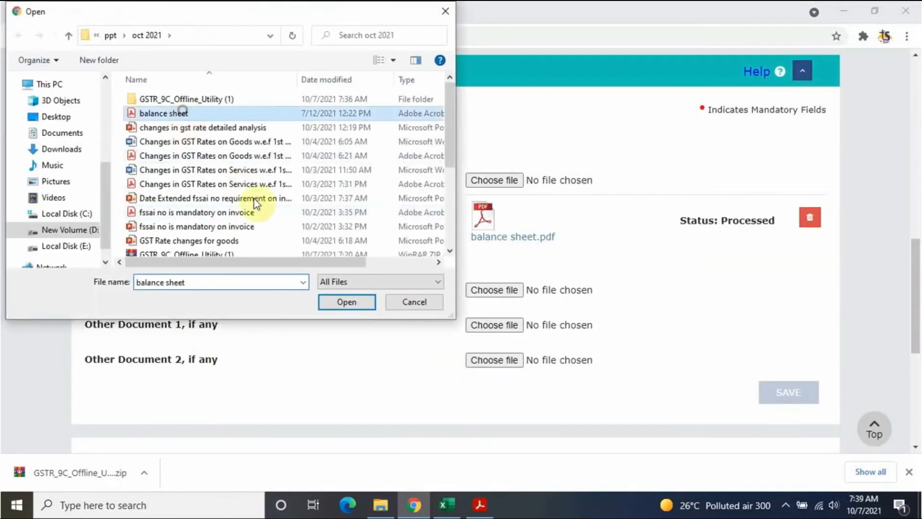
left_click(340, 302)
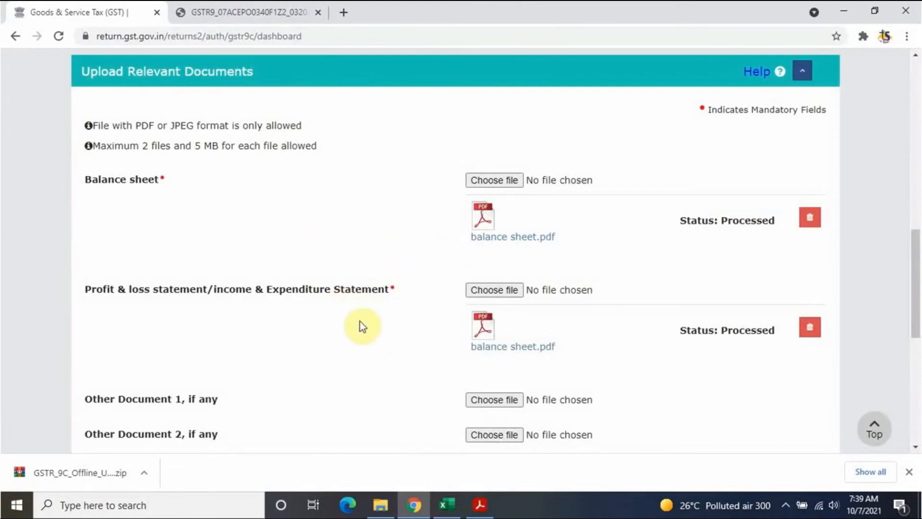
scroll(362, 327, "down", 3)
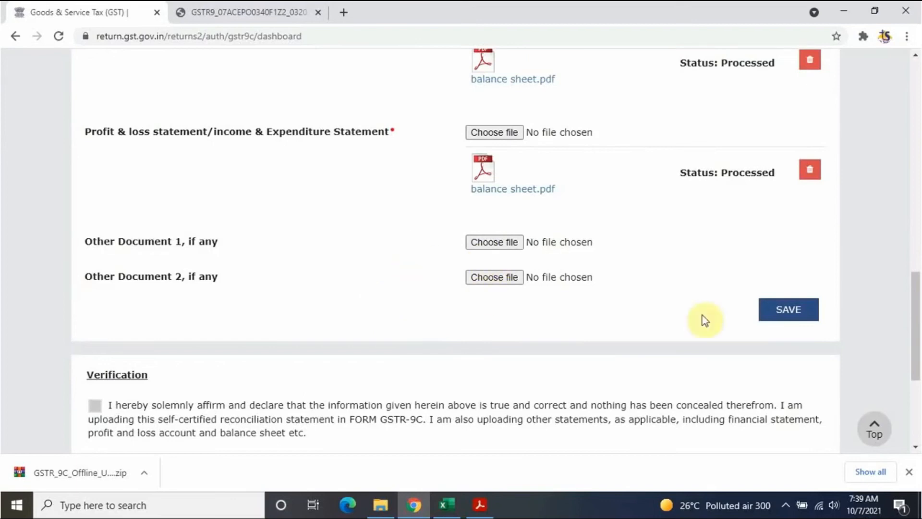
left_click(813, 313)
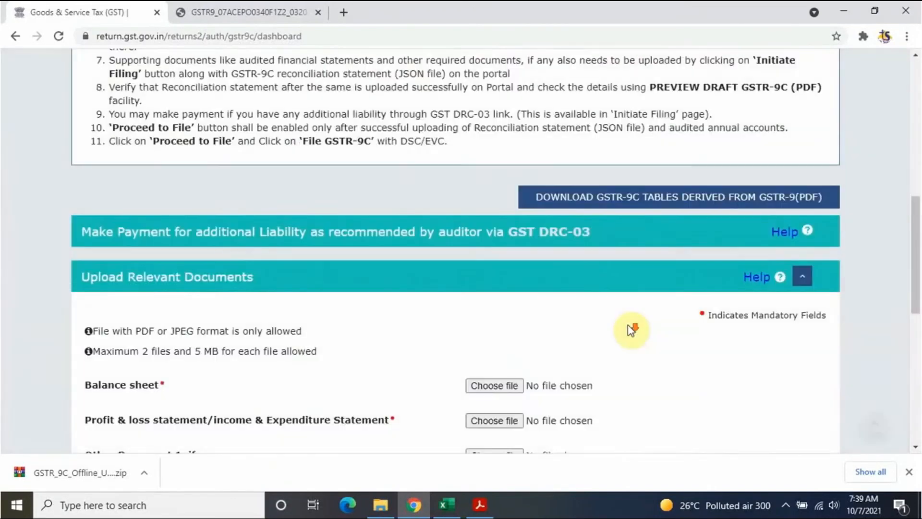
Step: Download and open the draft GSTR-9C PDF preview
scroll(631, 330, "down", 4)
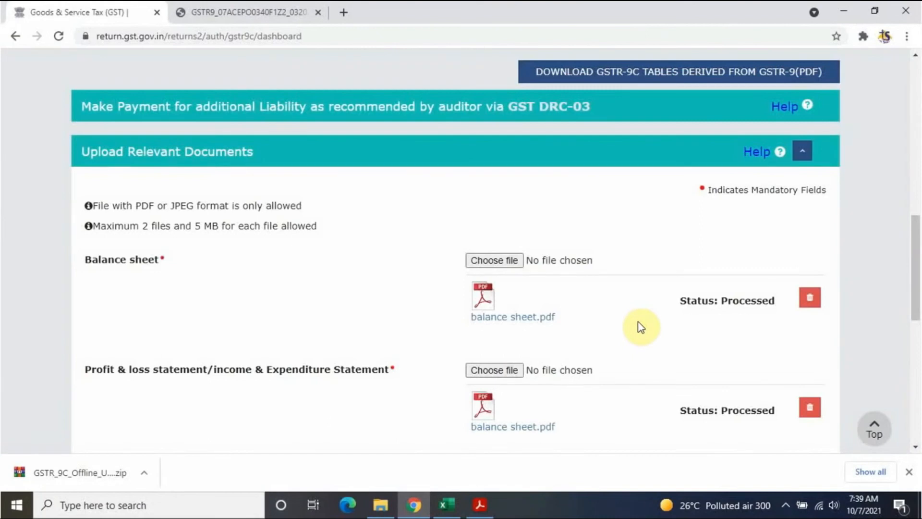
scroll(599, 314, "down", 8)
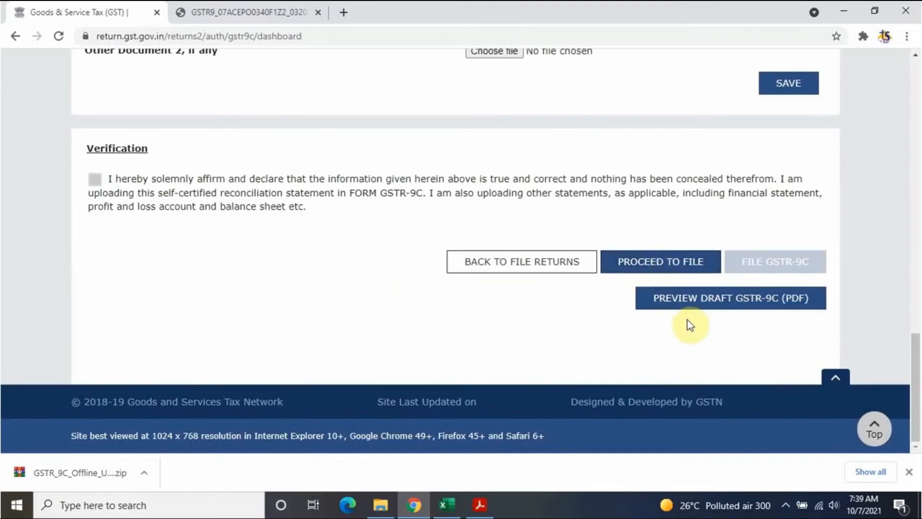
left_click(783, 307)
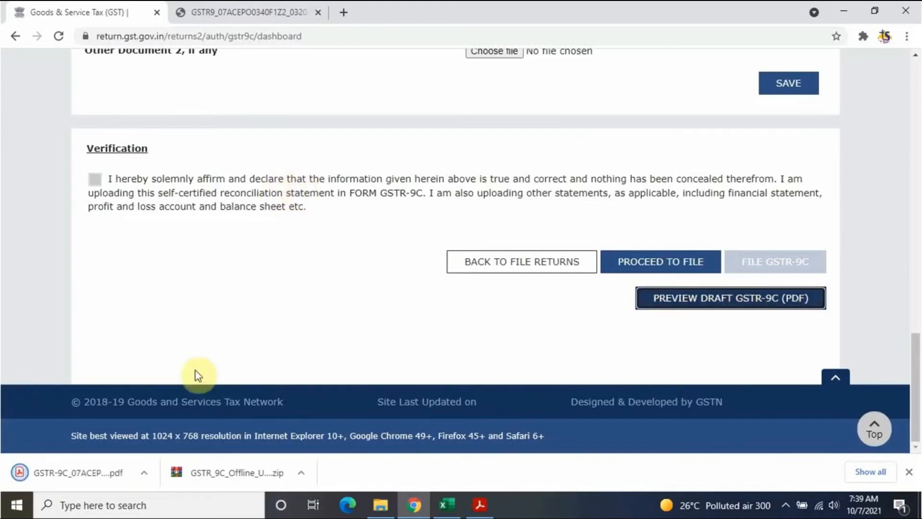
left_click(97, 467)
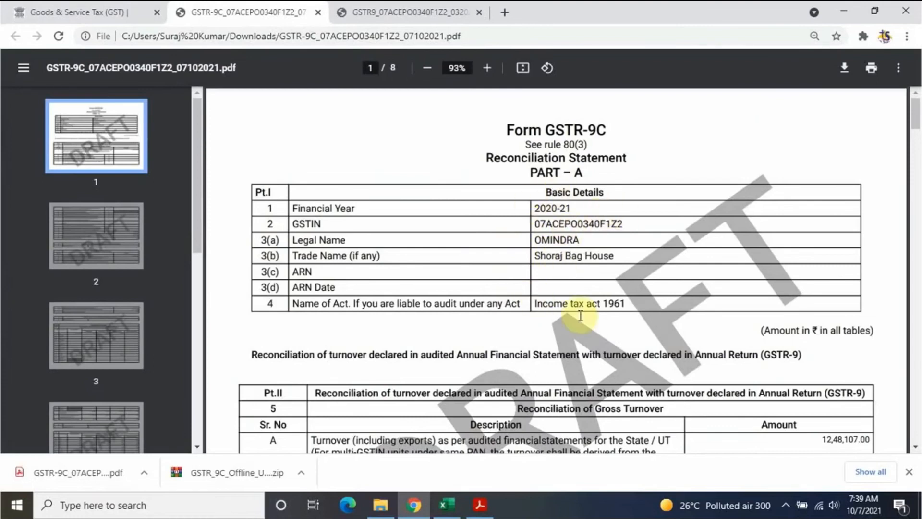
Step: Scroll through all 8 pages of the draft GSTR-9C PDF, then return to the Goods & Service Tax tab
scroll(710, 267, "down", 6)
scroll(720, 270, "up", 3)
scroll(721, 269, "up", 1)
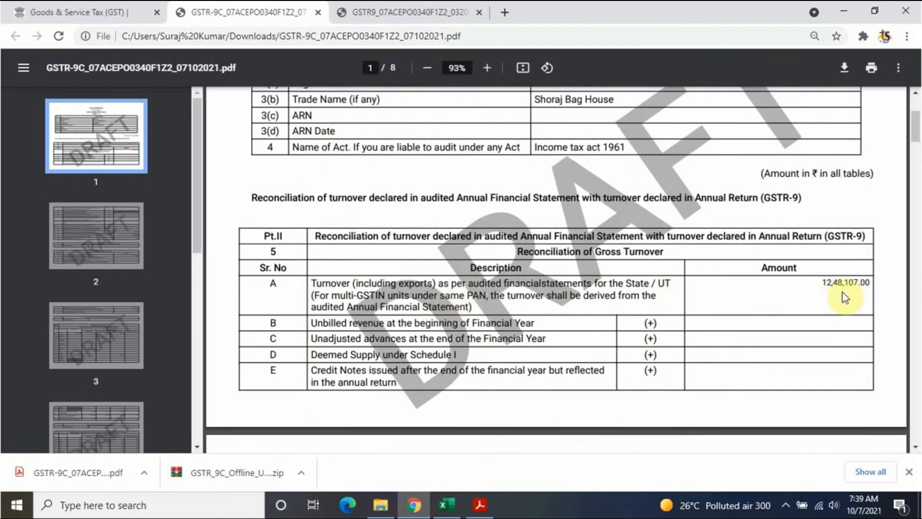
scroll(832, 303, "down", 10)
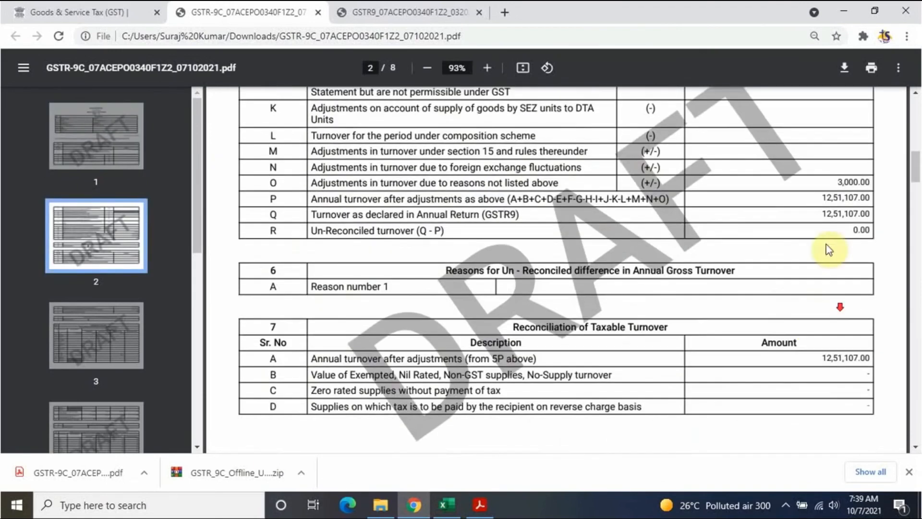
scroll(835, 322, "down", 8)
scroll(831, 283, "up", 5)
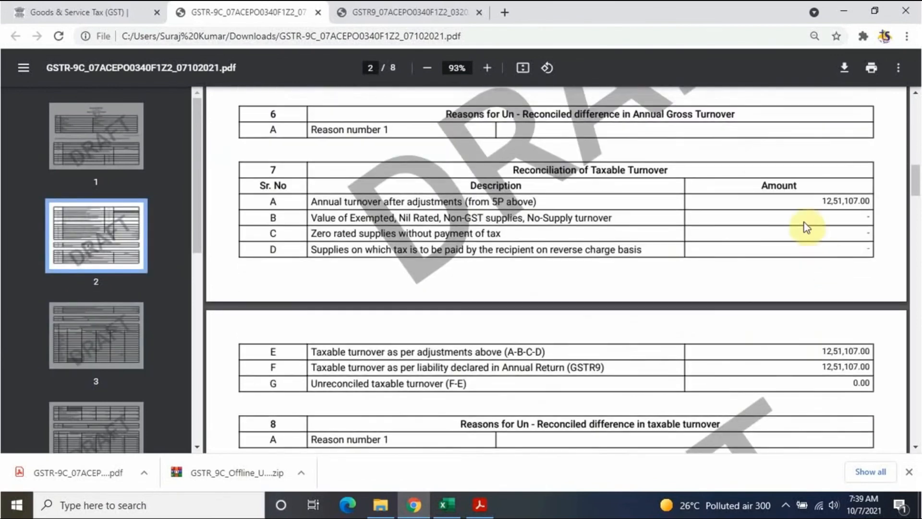
scroll(795, 315, "down", 8)
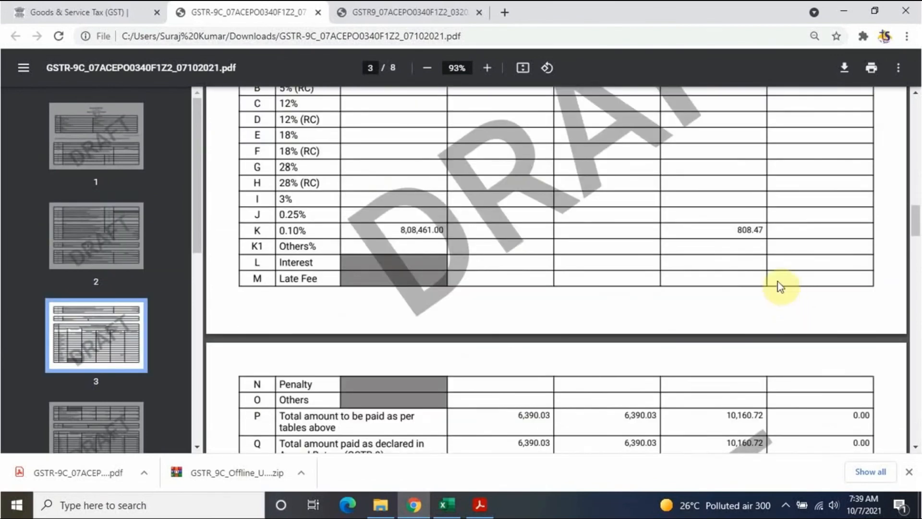
scroll(772, 304, "up", 3)
scroll(595, 232, "down", 6)
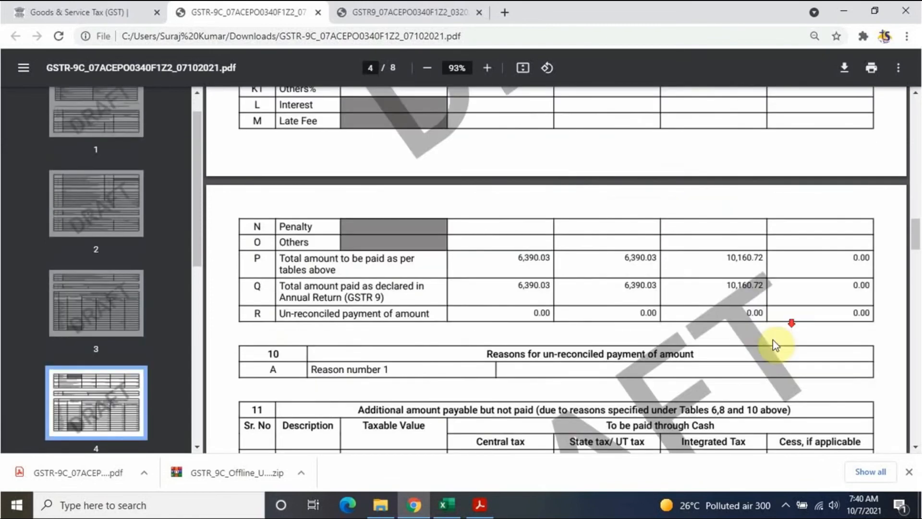
scroll(725, 340, "down", 6)
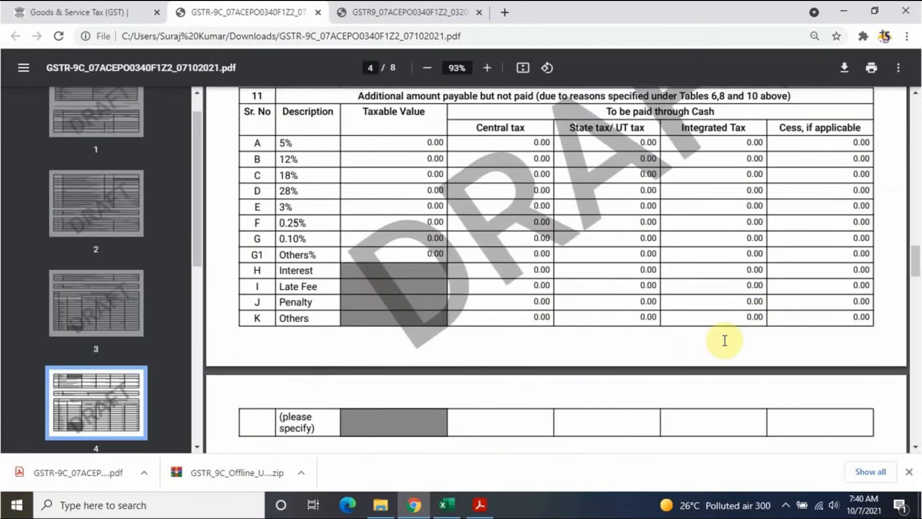
scroll(726, 340, "down", 12)
scroll(778, 239, "up", 6)
scroll(789, 347, "down", 2)
scroll(789, 347, "down", 20)
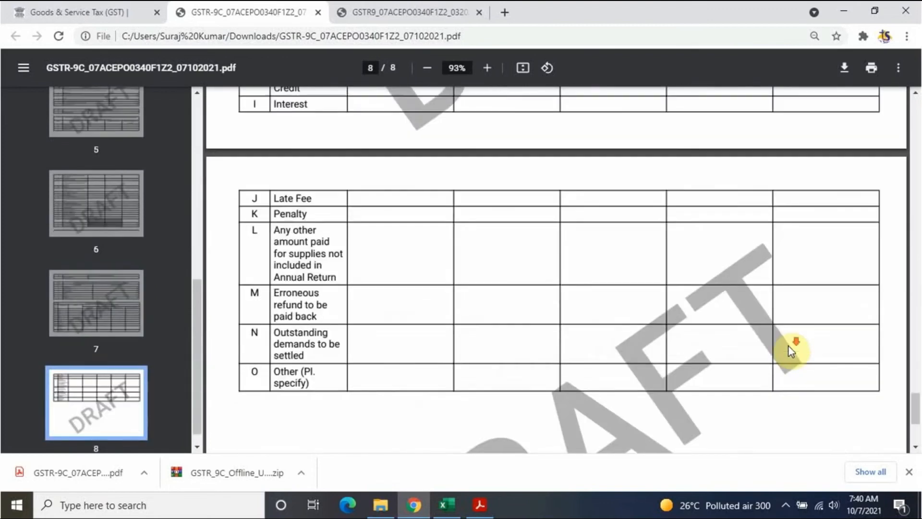
scroll(789, 347, "up", 20)
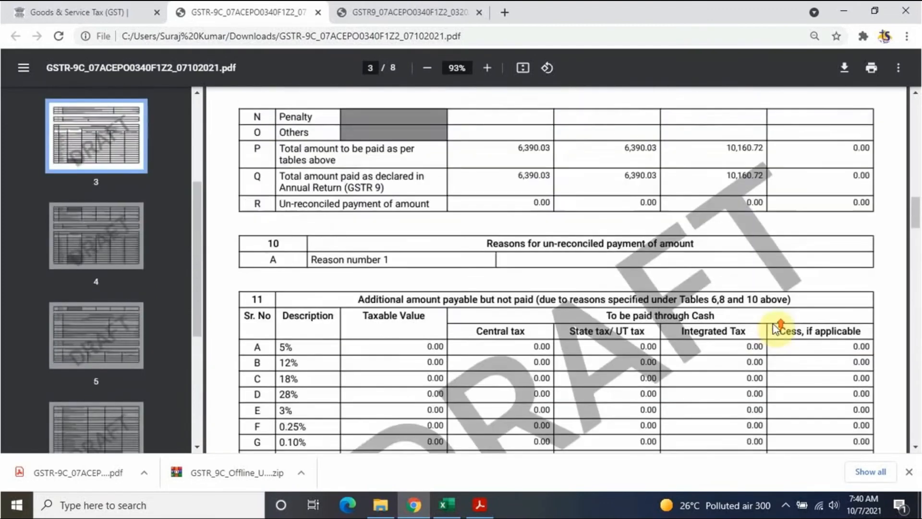
scroll(776, 328, "up", 9)
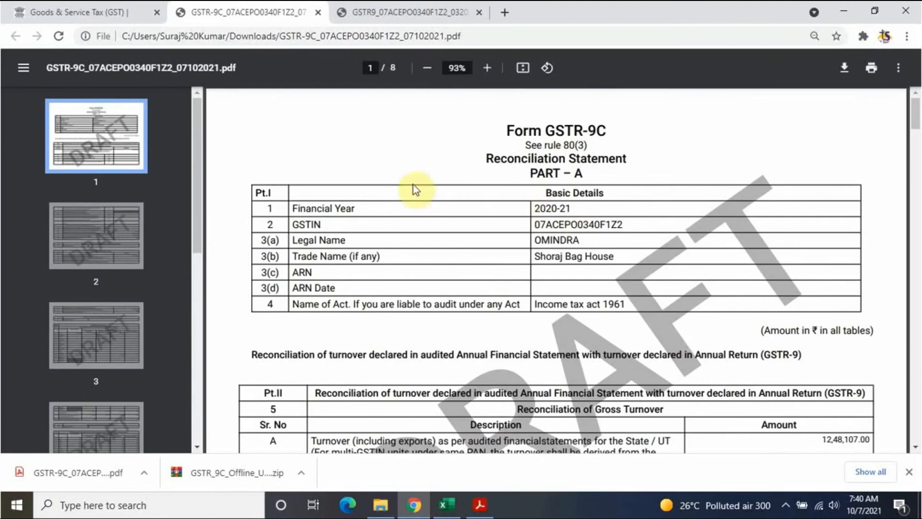
left_click(111, 12)
Step: Proceed to file and refresh until the GSTR-9C status shows Ready to File
scroll(380, 332, "up", 8)
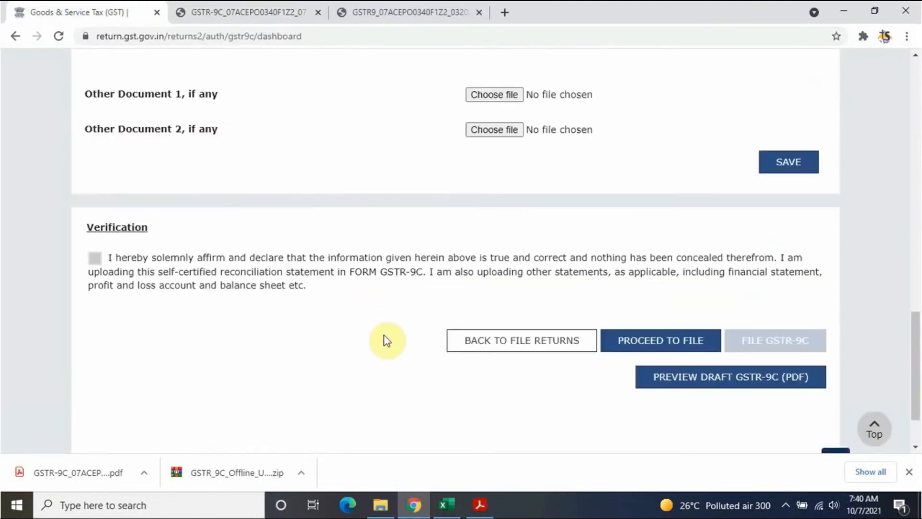
scroll(388, 341, "down", 10)
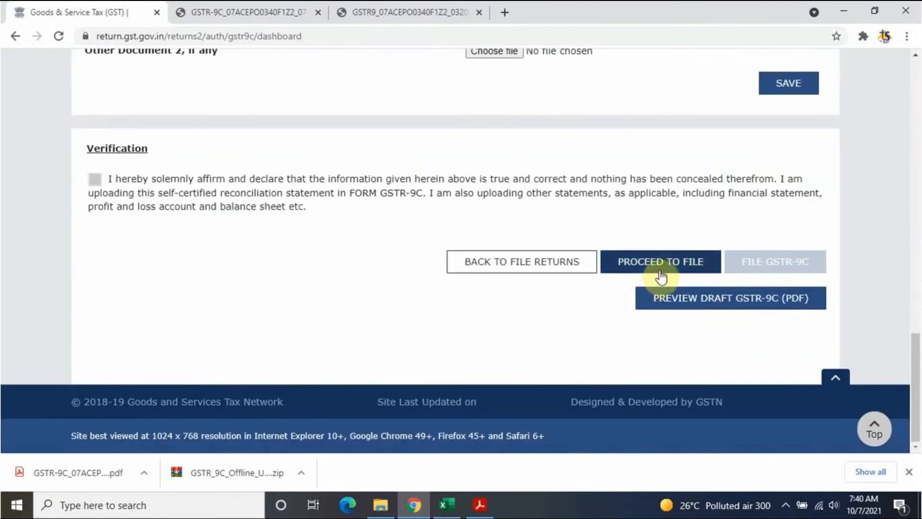
left_click(668, 264)
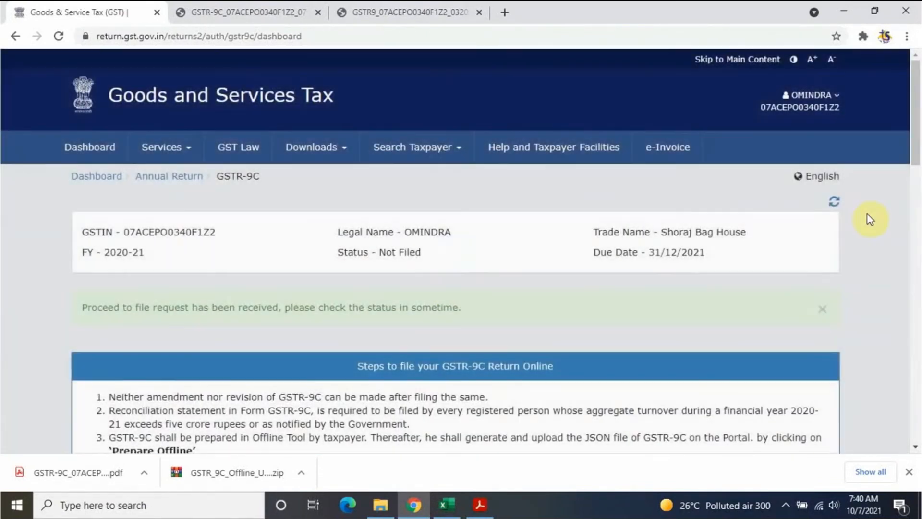
left_click(834, 202)
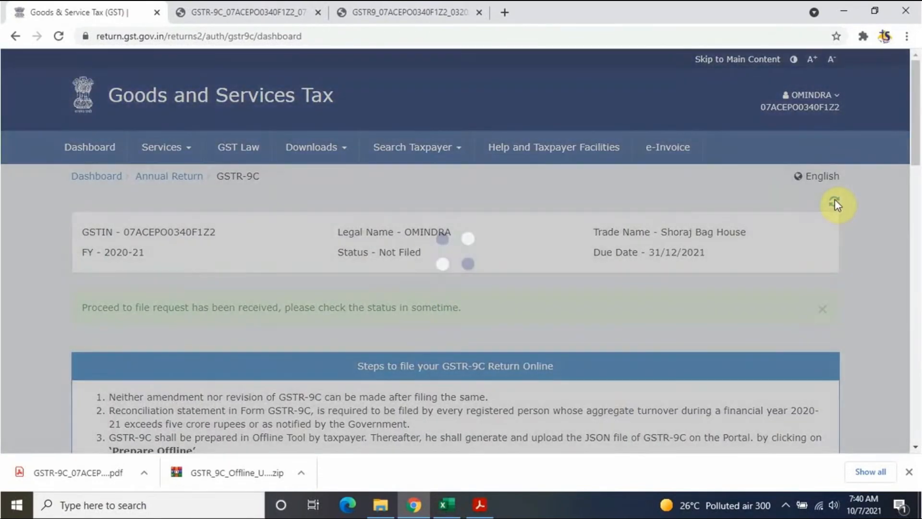
left_click(834, 203)
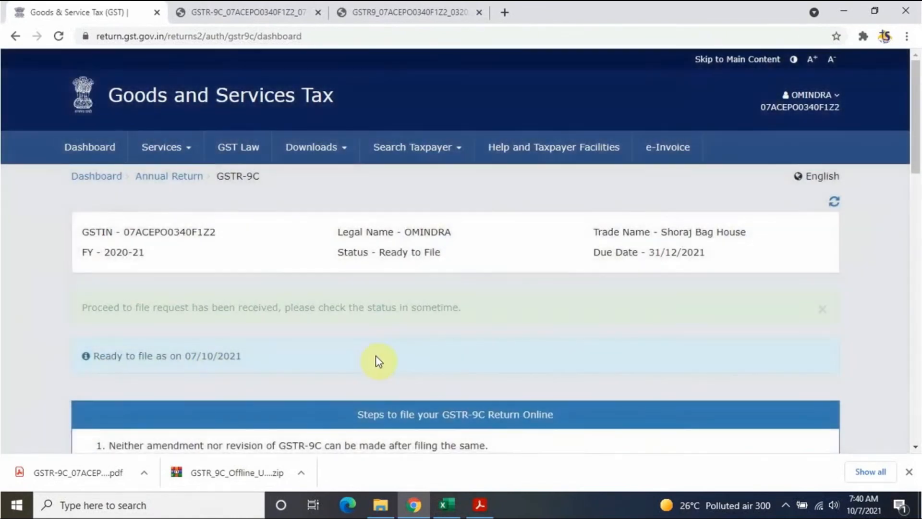
Step: Affirm the verification declaration, select the authorised signatory, and submit FILE GSTR-9C
scroll(377, 360, "down", 15)
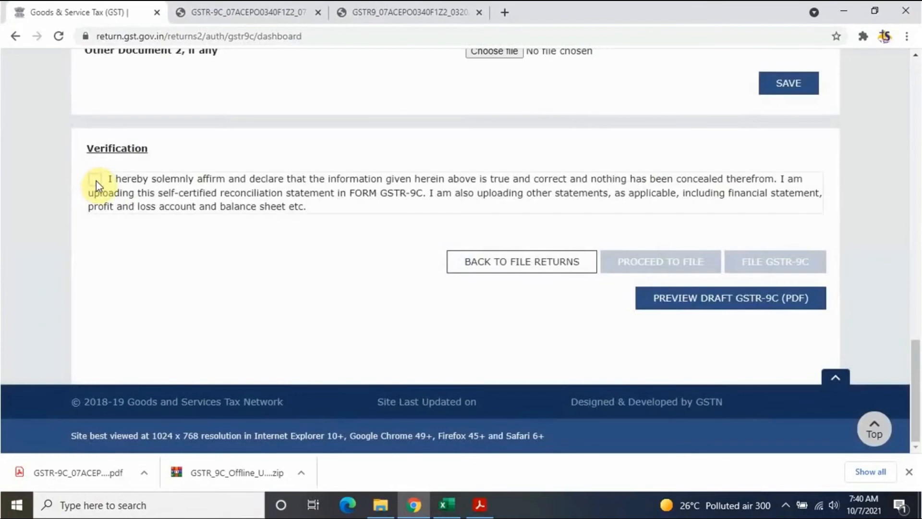
left_click(95, 179)
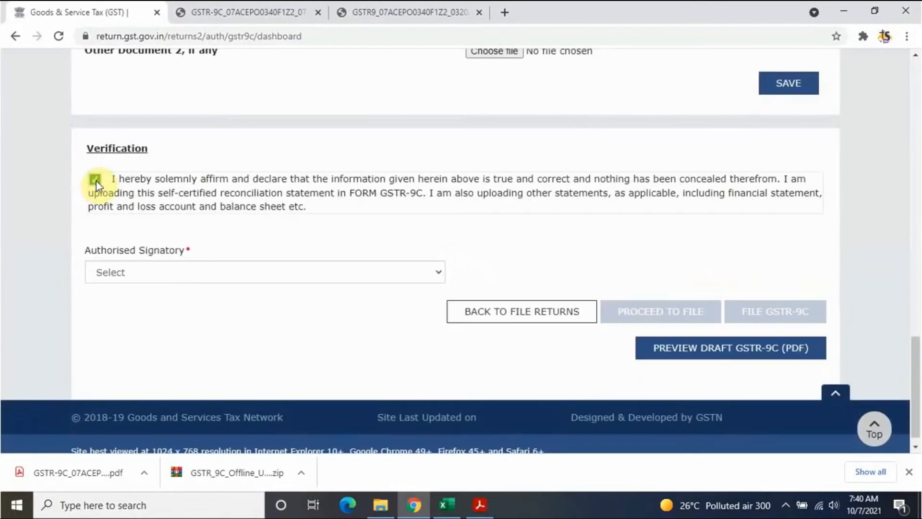
left_click(152, 271)
left_click(149, 302)
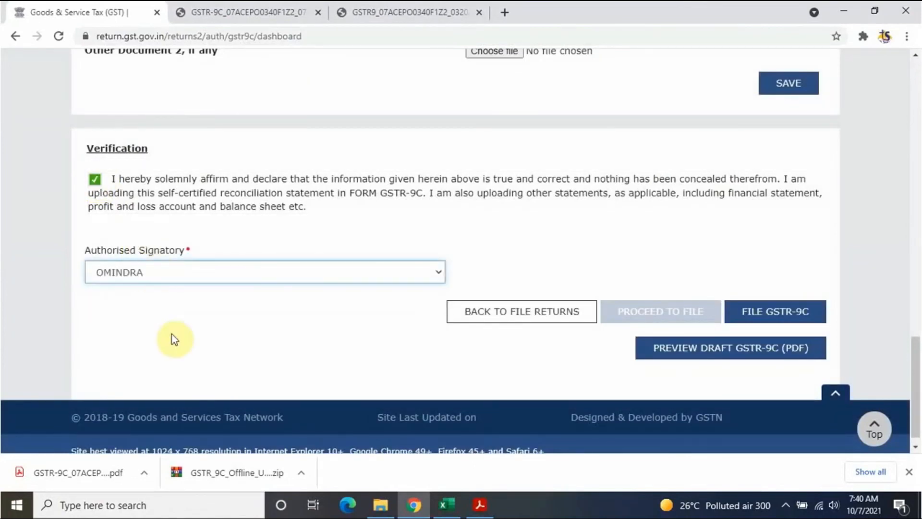
left_click(780, 302)
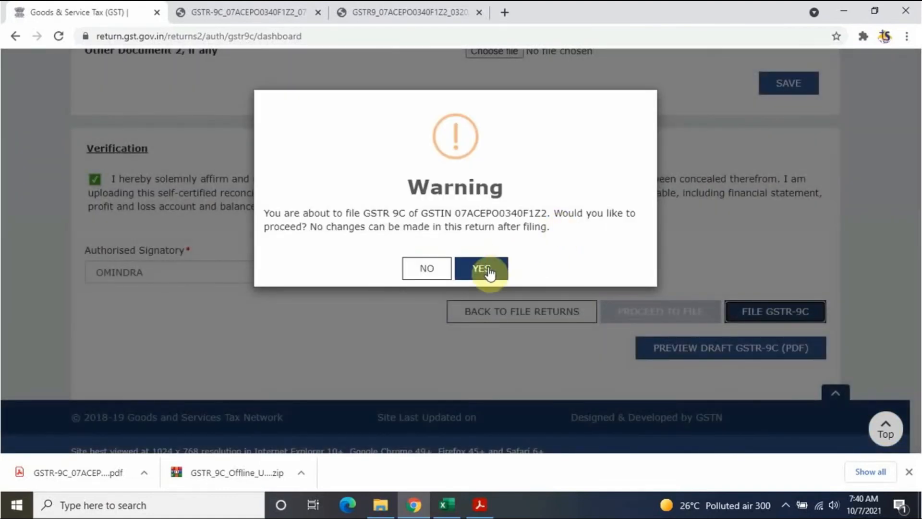
left_click(486, 268)
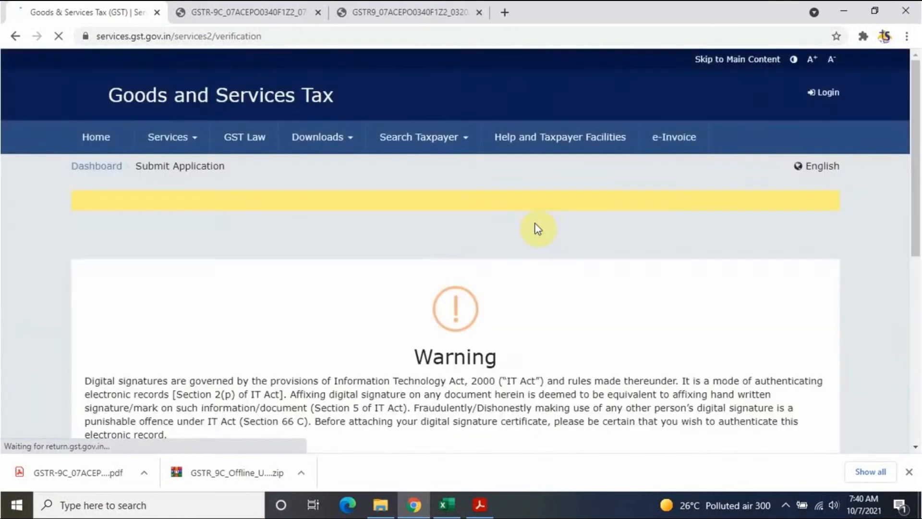
Step: File GSTR-9C with EVC, entering the received OTP and verifying it
scroll(548, 237, "down", 3)
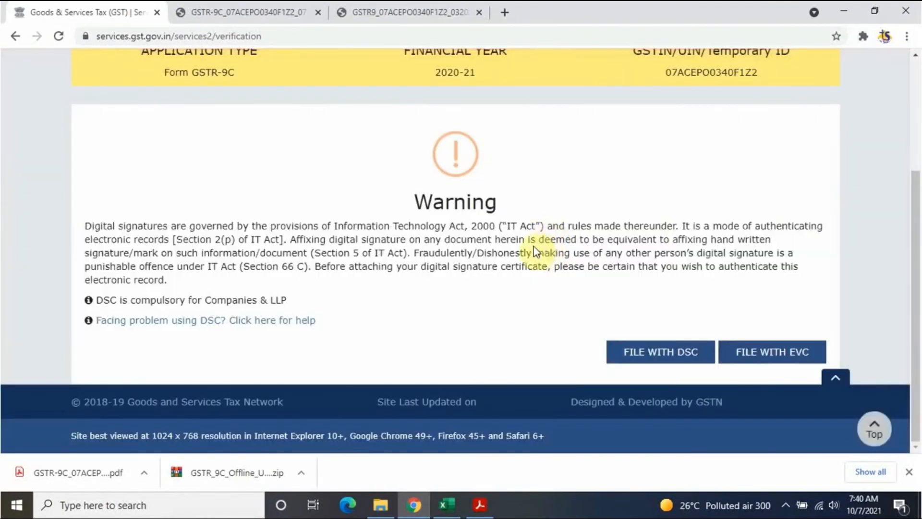
scroll(551, 244, "up", 2)
scroll(553, 242, "down", 2)
left_click(802, 357)
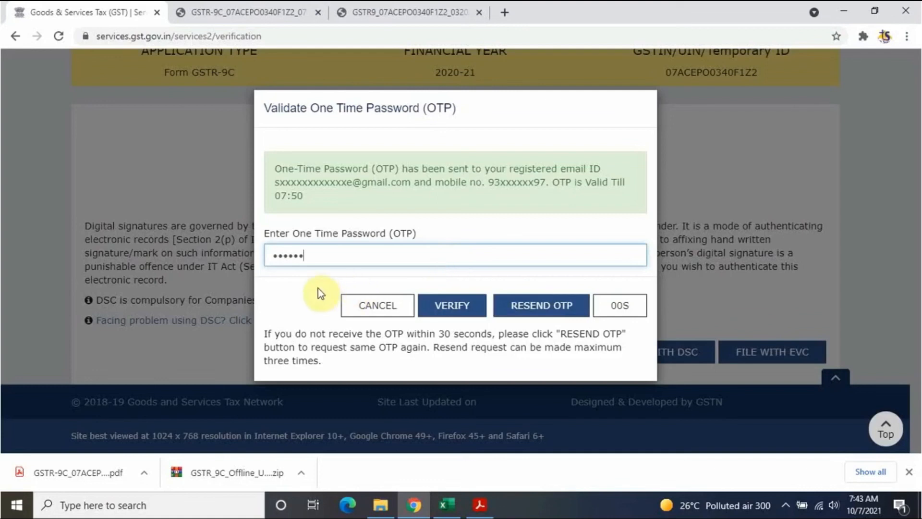
left_click(318, 289)
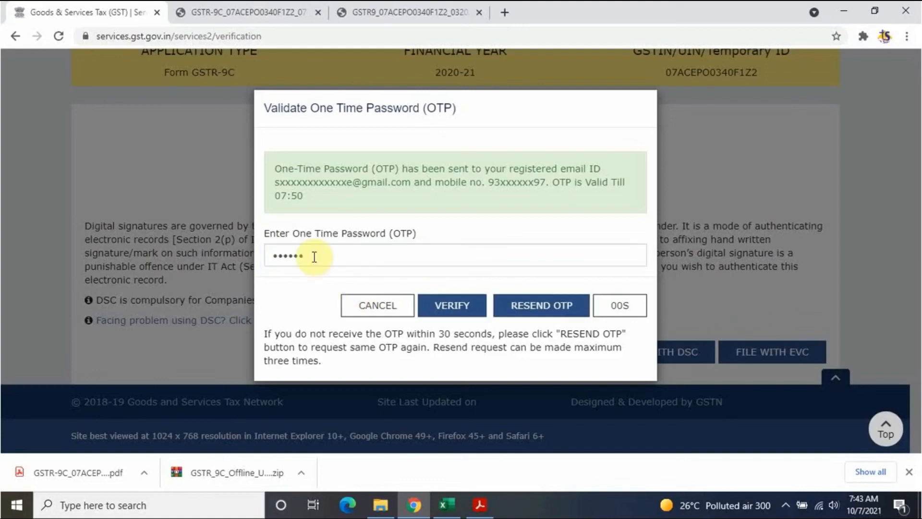
left_click(453, 307)
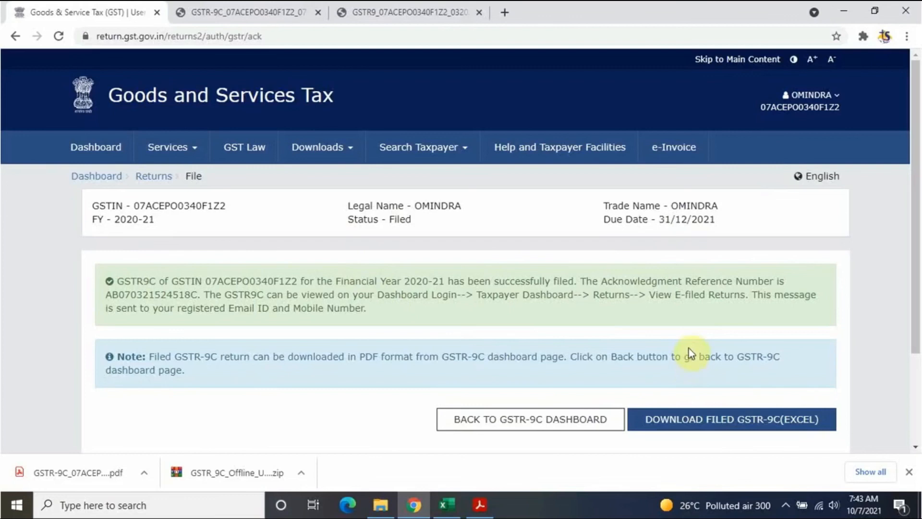
Step: Return to the GSTR-9C dashboard and download the filed GSTR-9C PDF
left_click(551, 425)
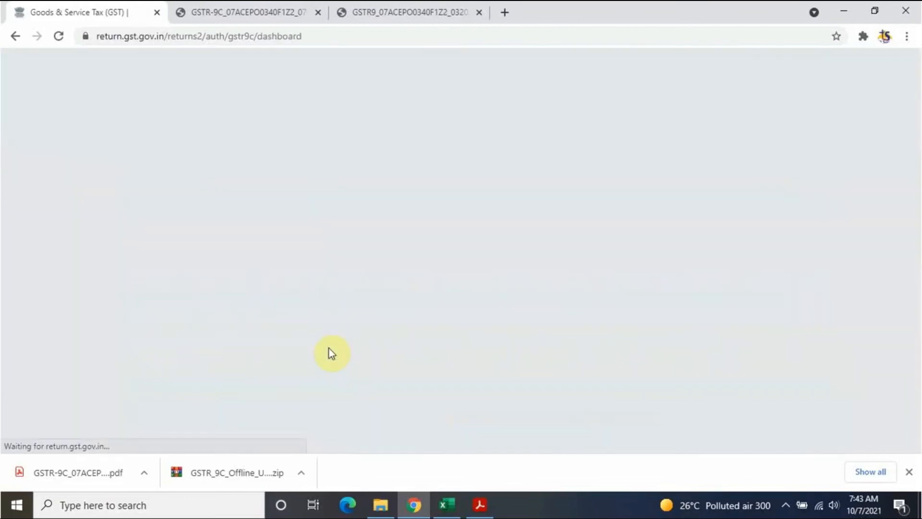
scroll(353, 359, "down", 7)
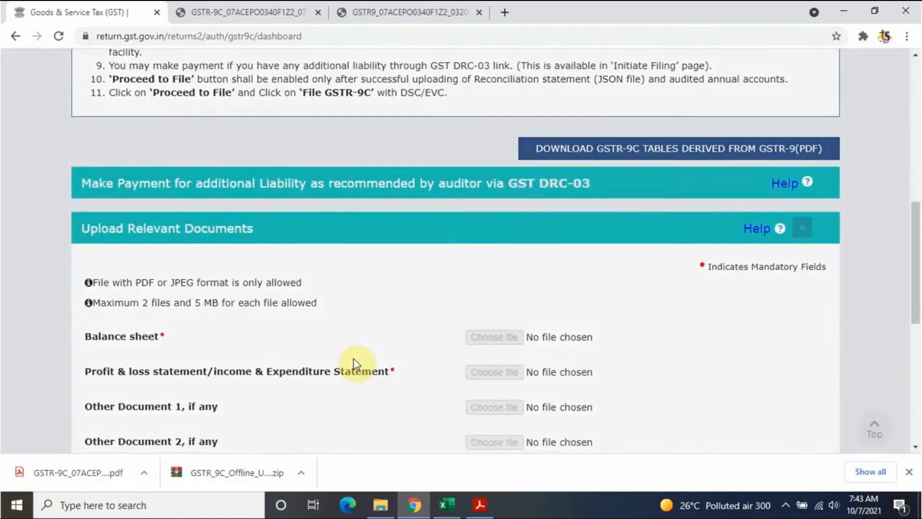
scroll(354, 364, "down", 8)
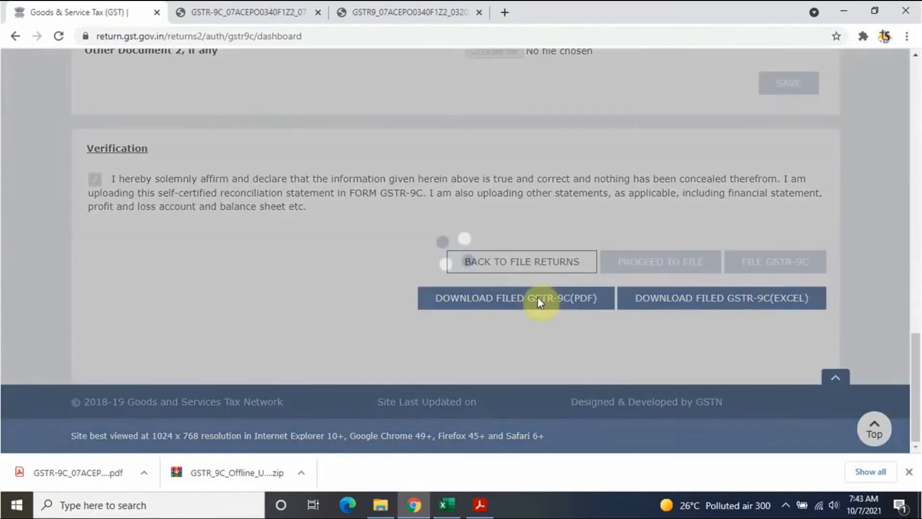
left_click(499, 298)
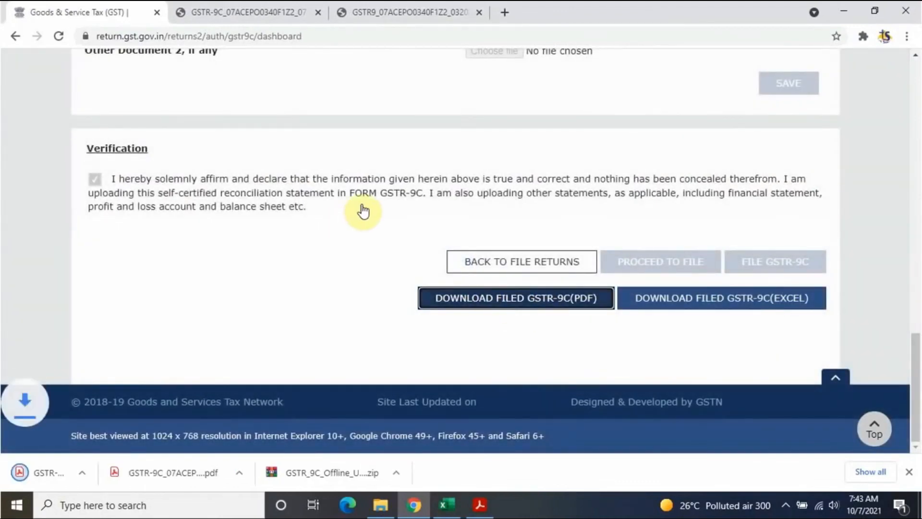
Step: Review the final GSTR-9C PDF showing ARN date 07-10-2021, then go back to the portal
left_click(58, 463)
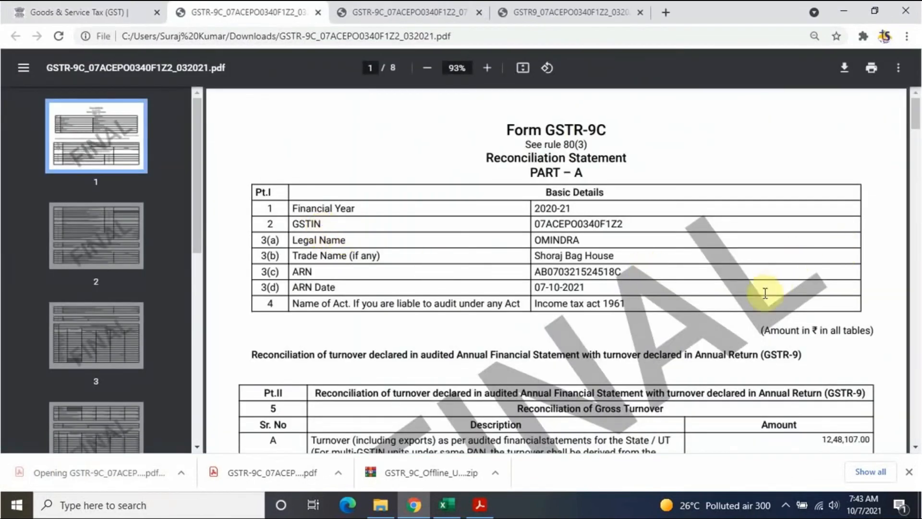
scroll(613, 270, "down", 7)
scroll(613, 270, "up", 7)
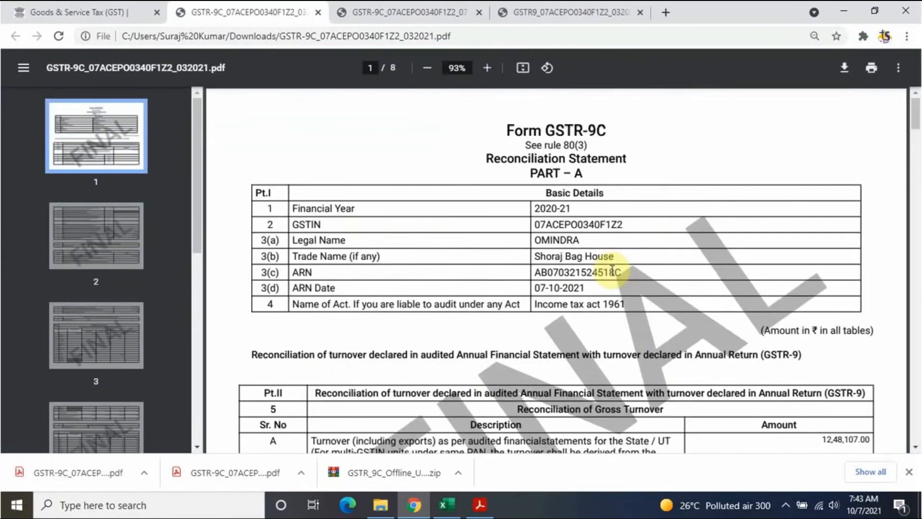
scroll(612, 270, "down", 20)
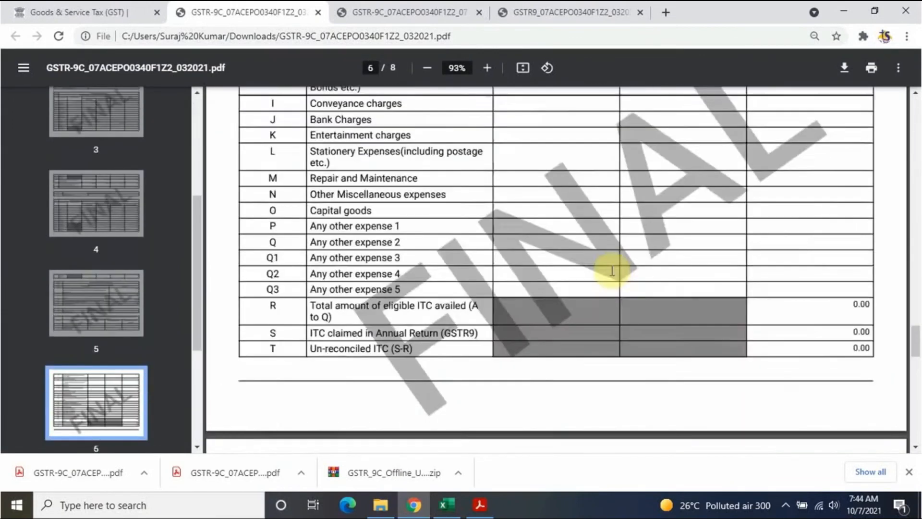
scroll(612, 270, "down", 15)
scroll(612, 270, "up", 20)
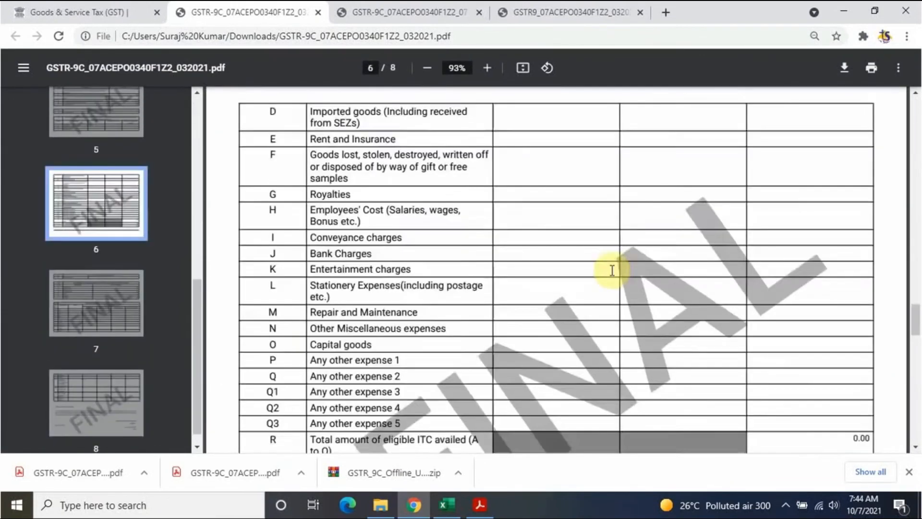
scroll(613, 270, "up", 12)
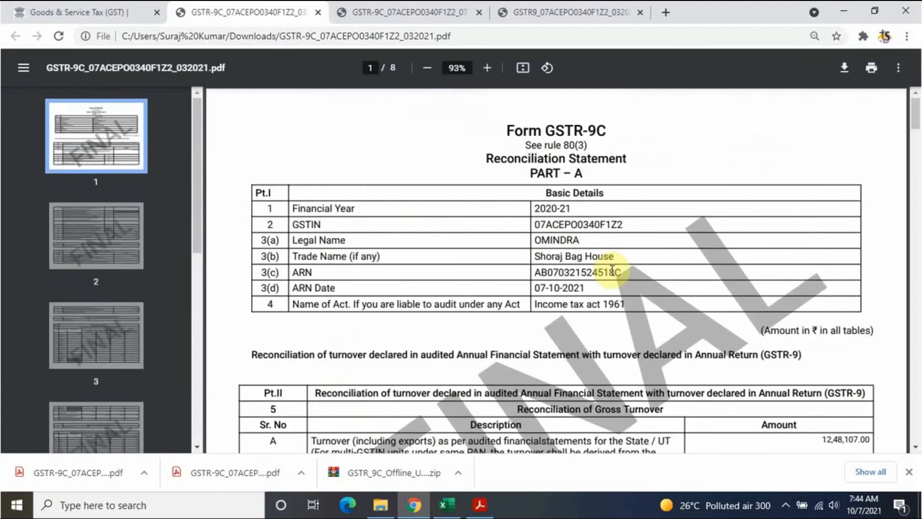
left_click(137, 11)
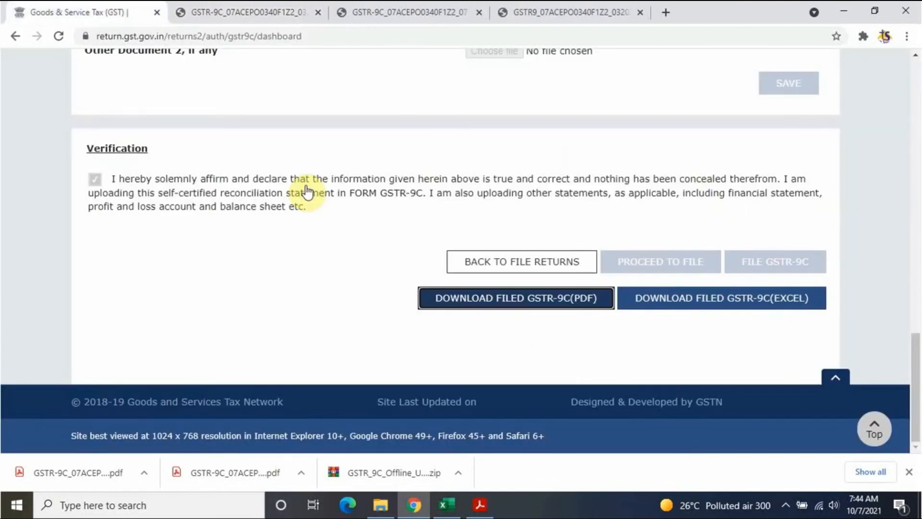